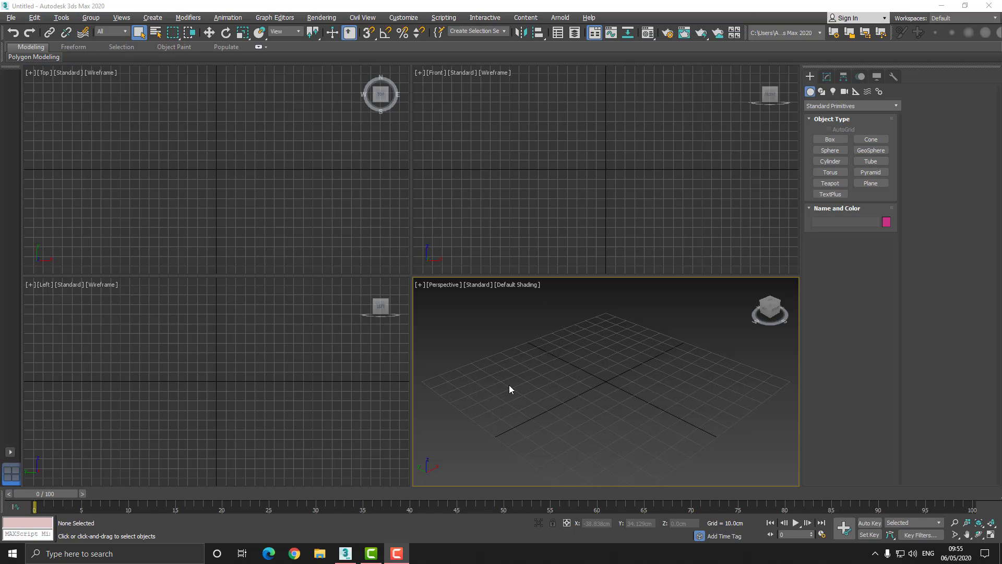
- Create a box about 50 cm long, 50 cm wide and 49 cm high in the perspective view and maximize that viewport
click(829, 140)
drag(607, 336, 606, 412)
click(595, 320)
middle_drag(557, 350, 554, 360)
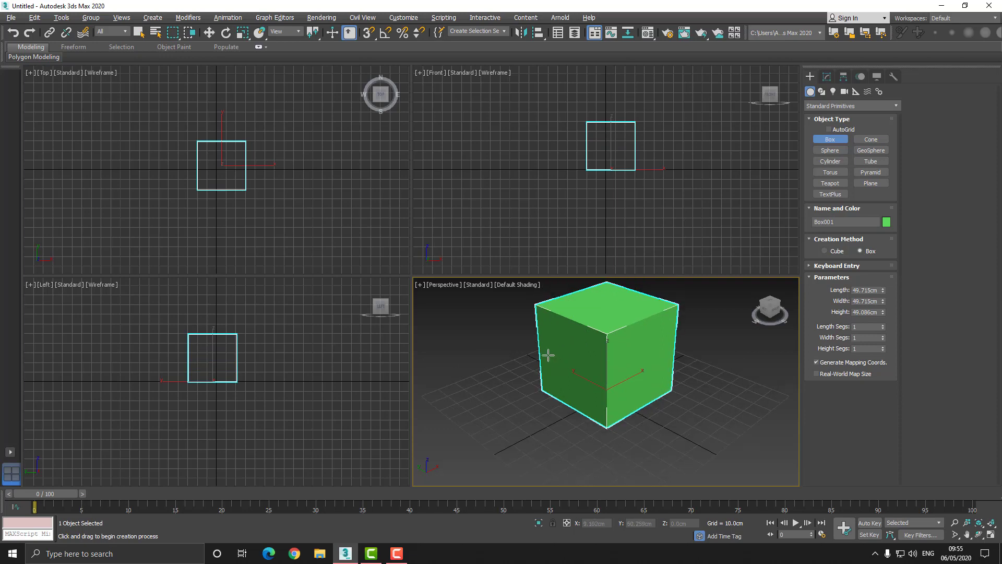
key(alt+w)
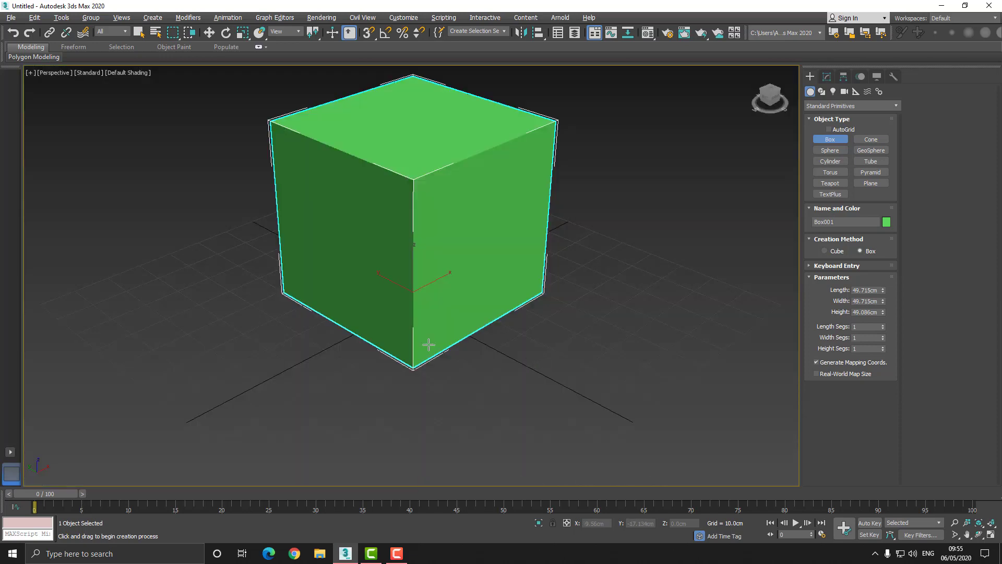
- Set the box's length, width and height to 20 cm each
middle_drag(429, 345, 507, 390)
double_click(872, 290)
text(20)
key(Tab)
text(20)
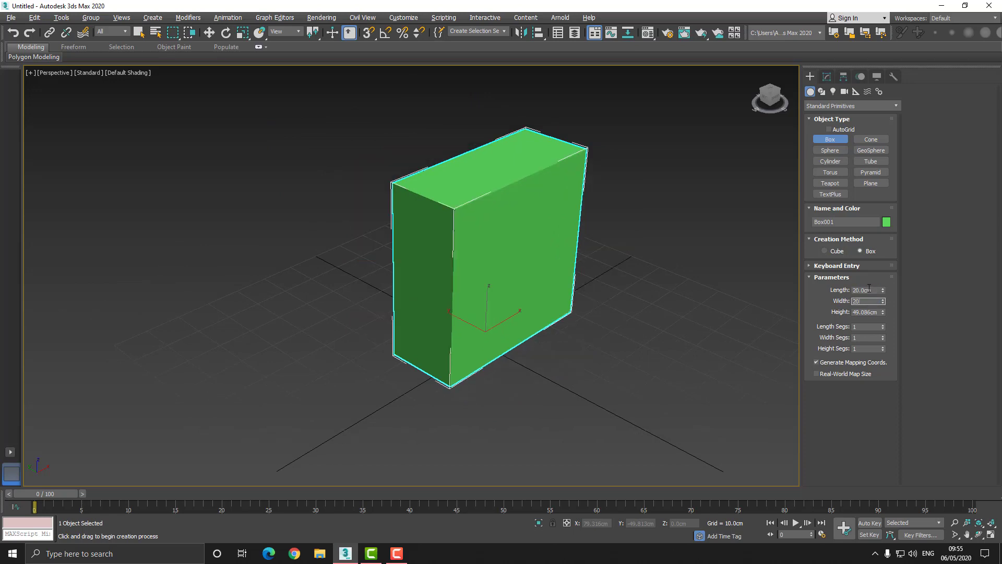
key(Tab)
text(20)
key(Tab)
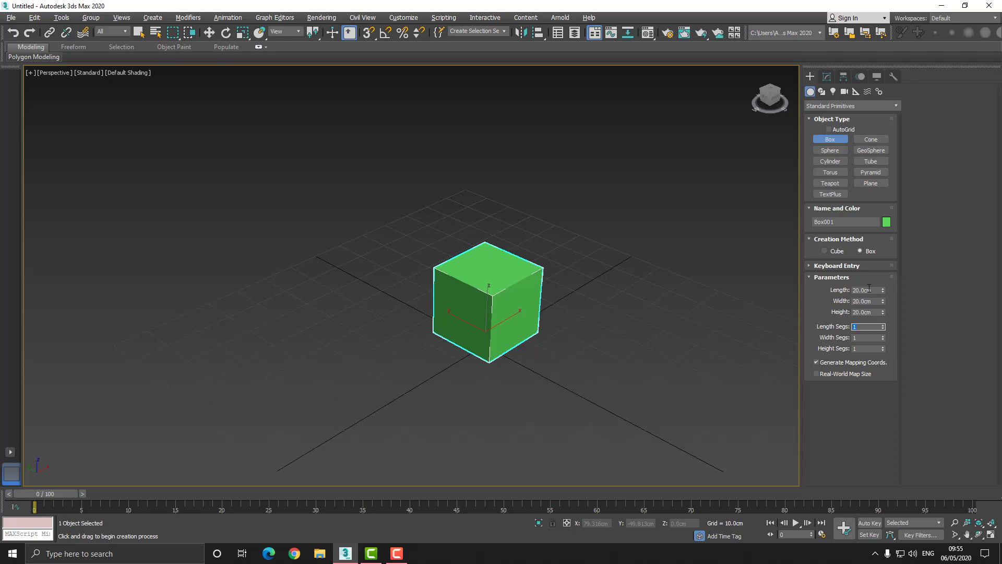
- Set the box's length, width and height segments to 5 each
text(5)
key(Tab)
text(5)
key(Tab)
text(5)
- Center the box's pivot to the object using Affect Pivot Only, leaving pivot adjustment when done
click(210, 34)
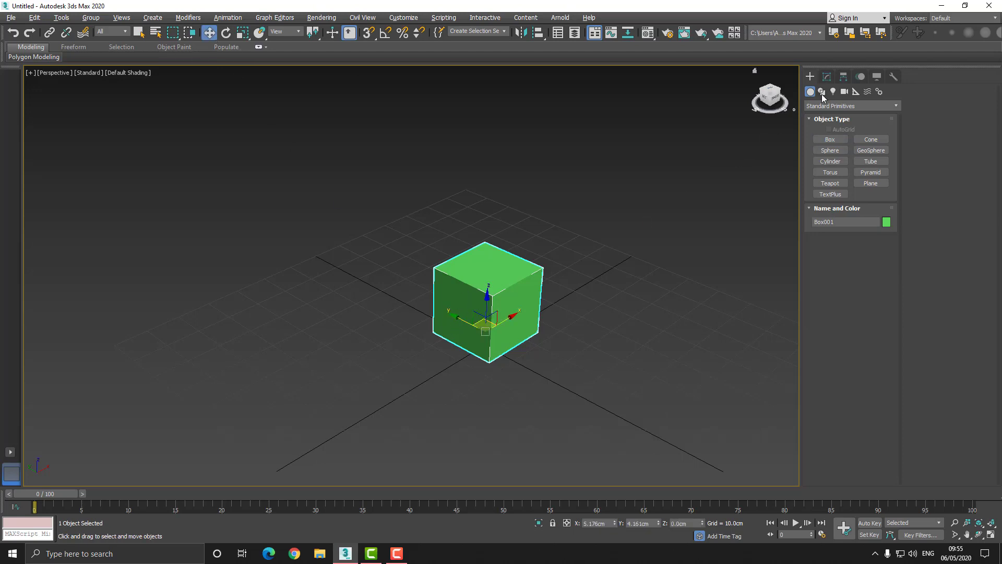
click(843, 79)
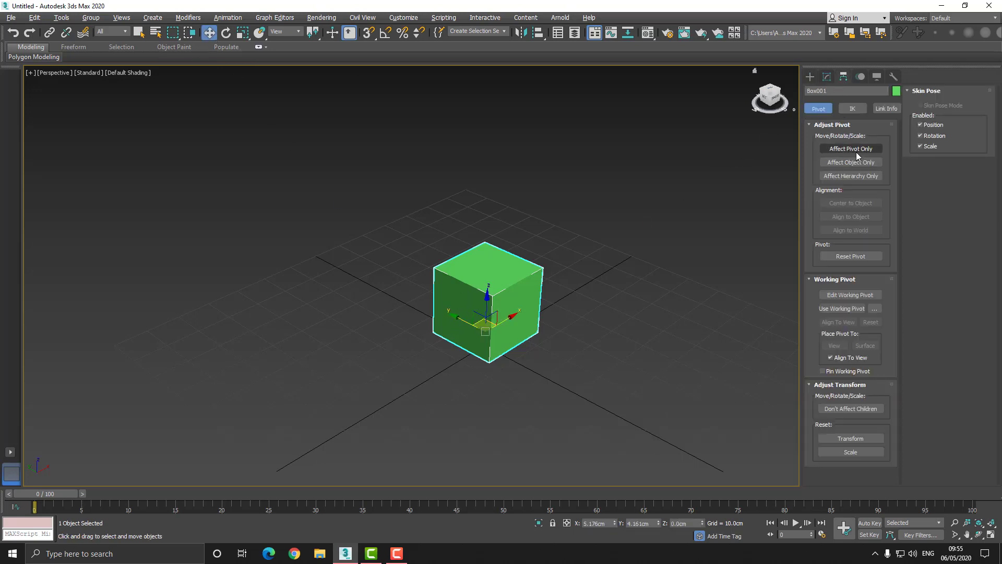
click(838, 151)
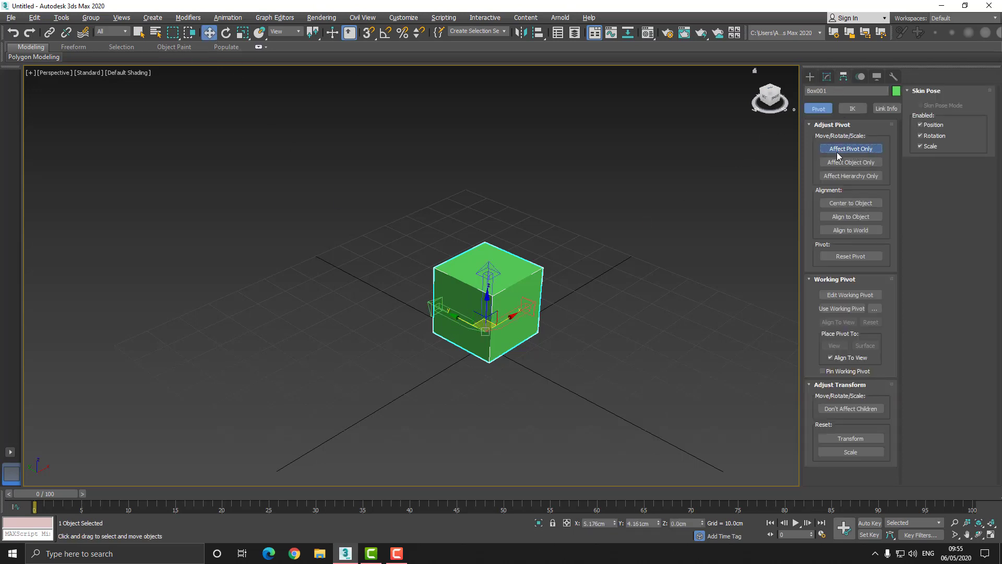
click(838, 204)
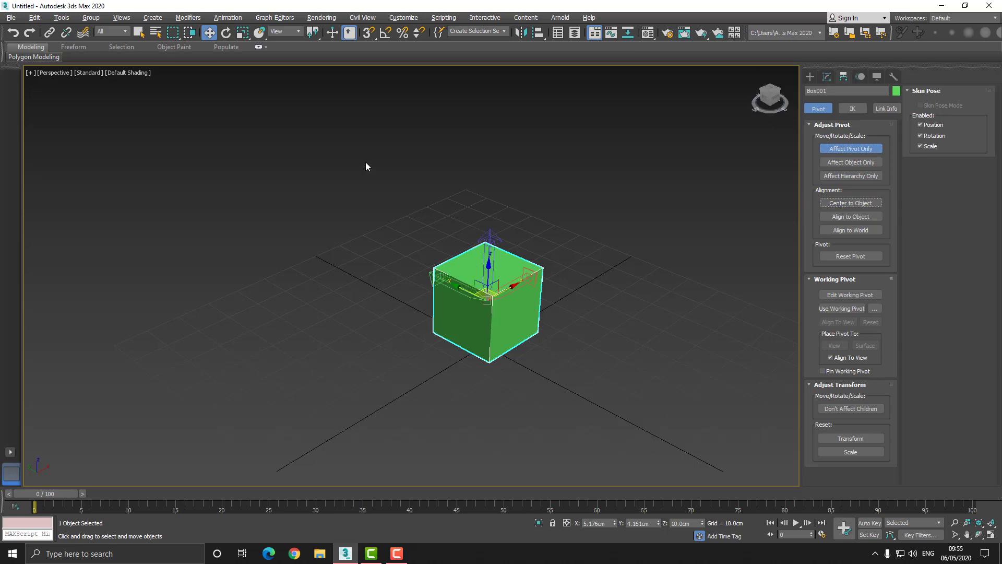
click(847, 148)
- Move the box to the world origin by setting its X, Y and Z position to 0
right_click(615, 524)
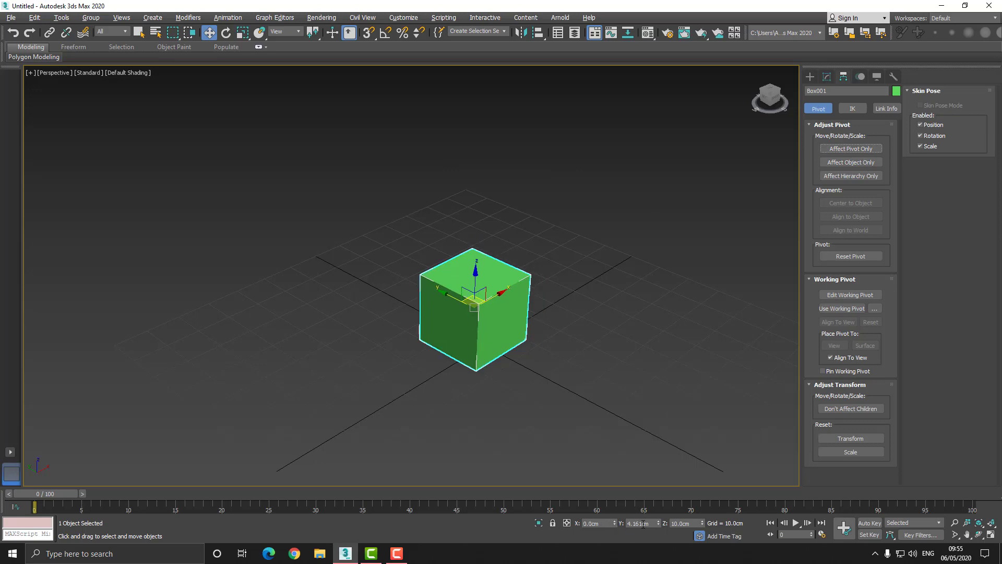
right_click(659, 524)
right_click(701, 523)
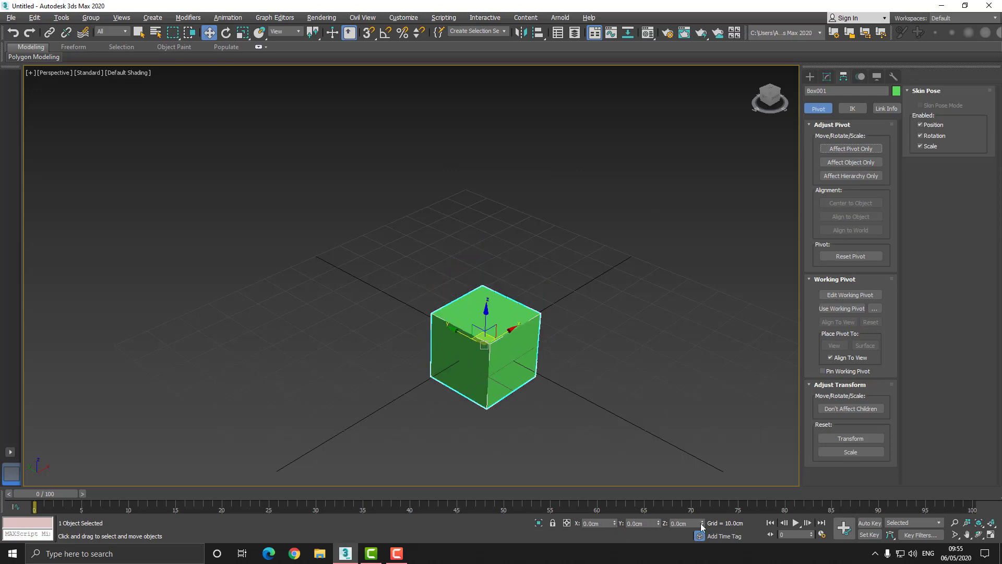
- Add an Unwrap UVW modifier to the box
middle_drag(490, 392, 488, 349)
key(ctrl+r)
drag(461, 336, 470, 313)
click(827, 77)
click(841, 108)
key(u)
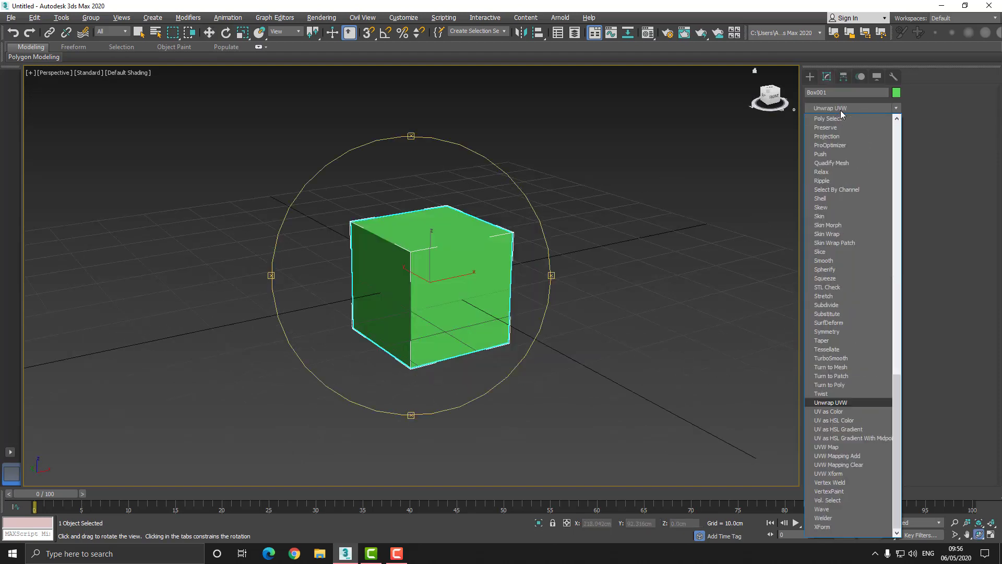
key(Return)
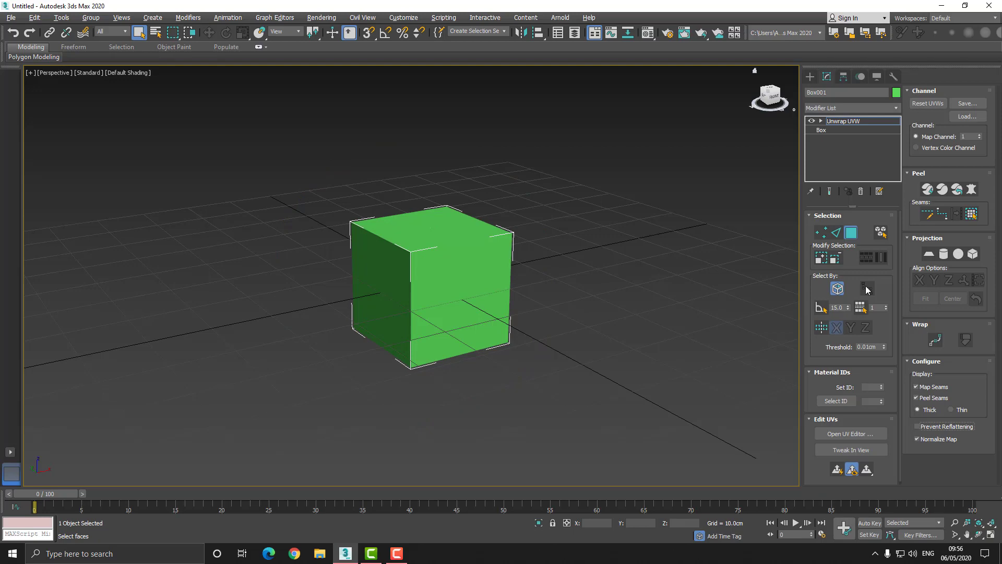
- Open the UV editor, apply Flatten Mapping with default settings to all box faces, and maximize the editor window
click(869, 438)
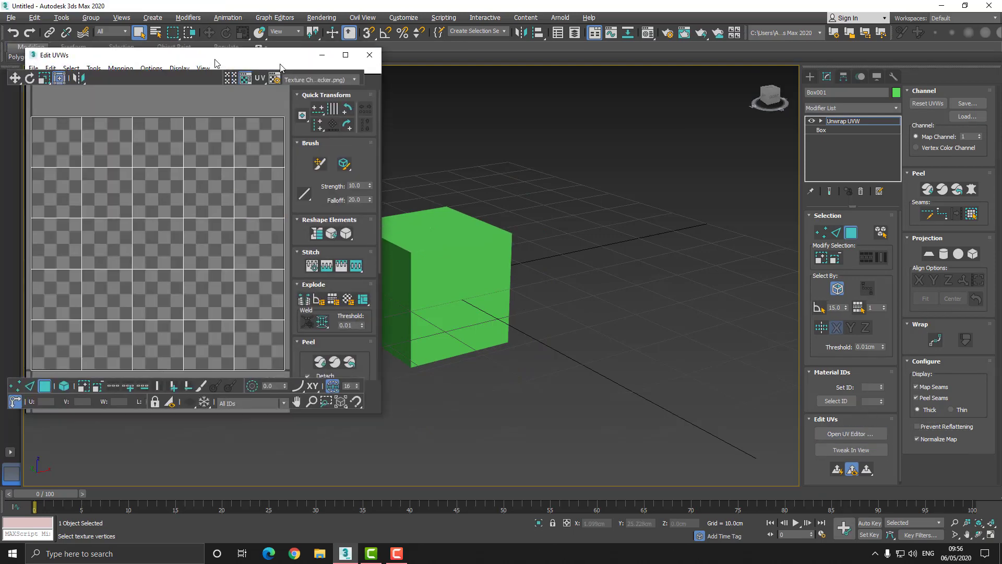
key(ctrl+a)
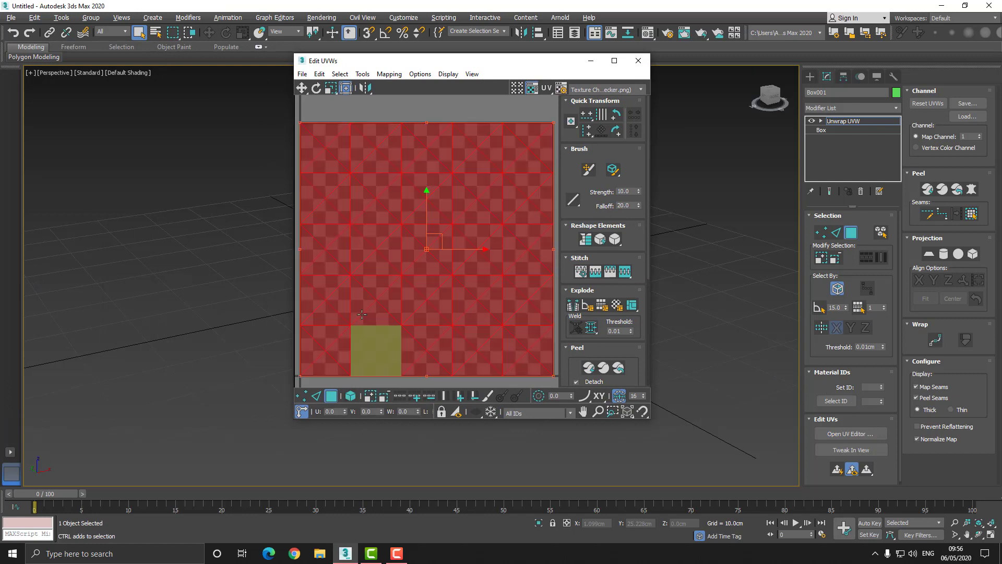
click(388, 75)
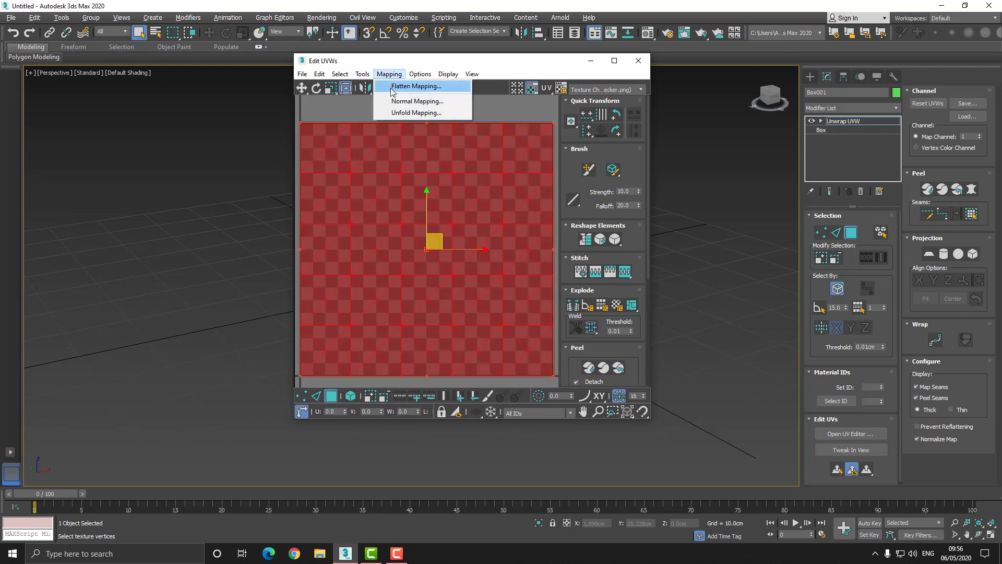
click(392, 88)
click(145, 86)
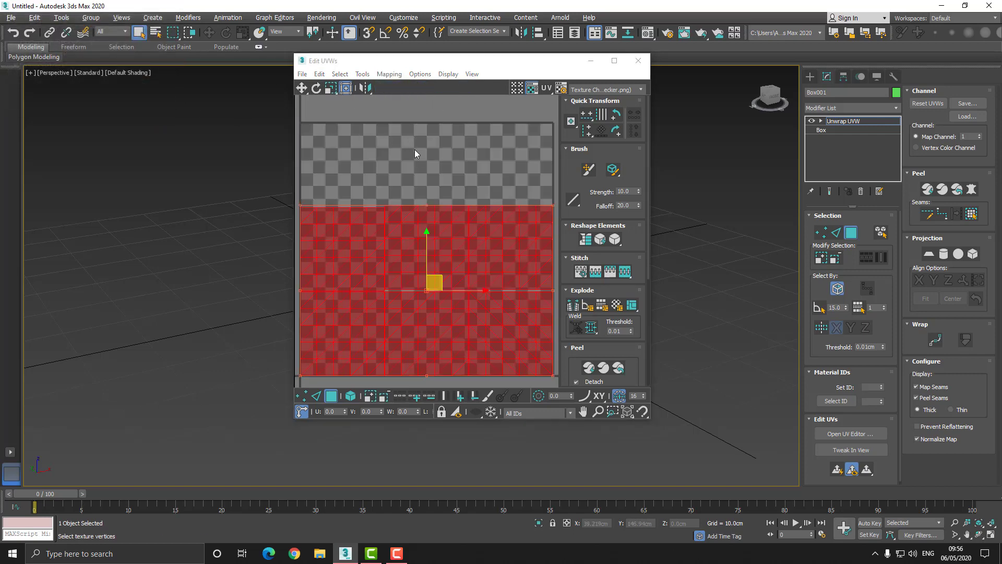
drag(433, 60, 450, 1)
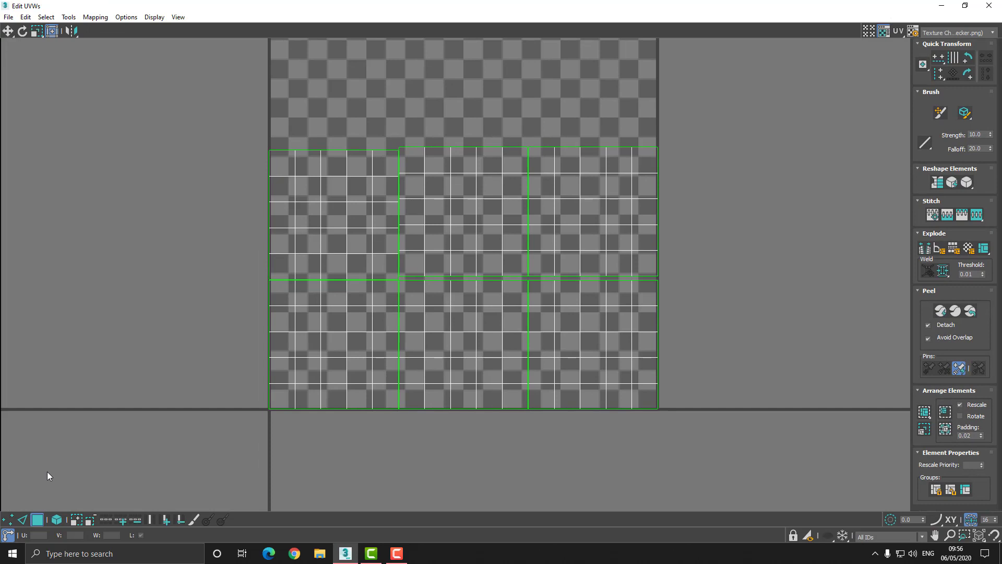
- In edge mode, stitch the neighbouring cluster to the top edge of the upper-left UV cluster
click(22, 519)
scroll(321, 151, up, 3)
double_click(315, 157)
right_click(315, 157)
click(295, 202)
- Stitch another cluster to the top edge of the two-cluster UV strip
middle_drag(305, 188, 320, 333)
scroll(320, 333, down, 2)
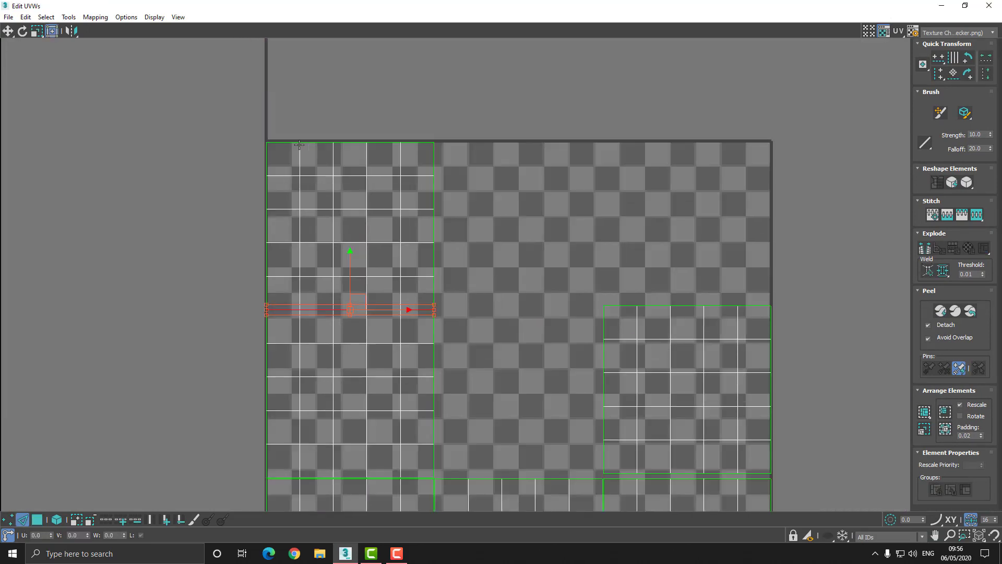
double_click(281, 141)
right_click(280, 140)
click(268, 184)
- Stitch the UV strip to the left edge of the upper-right cluster and join the remaining clusters into an inverted T
middle_drag(549, 385, 528, 224)
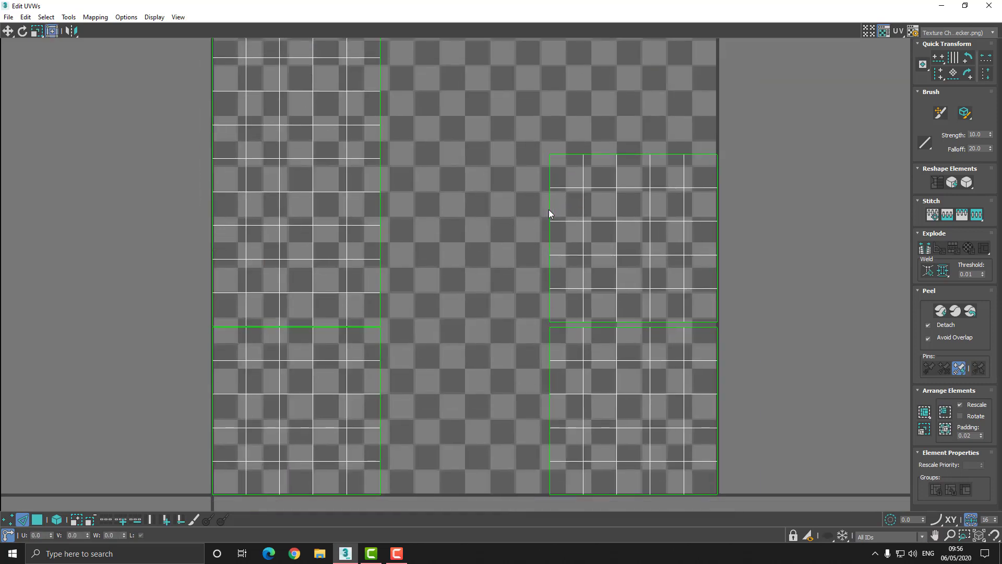
click(548, 212)
right_click(547, 207)
click(529, 255)
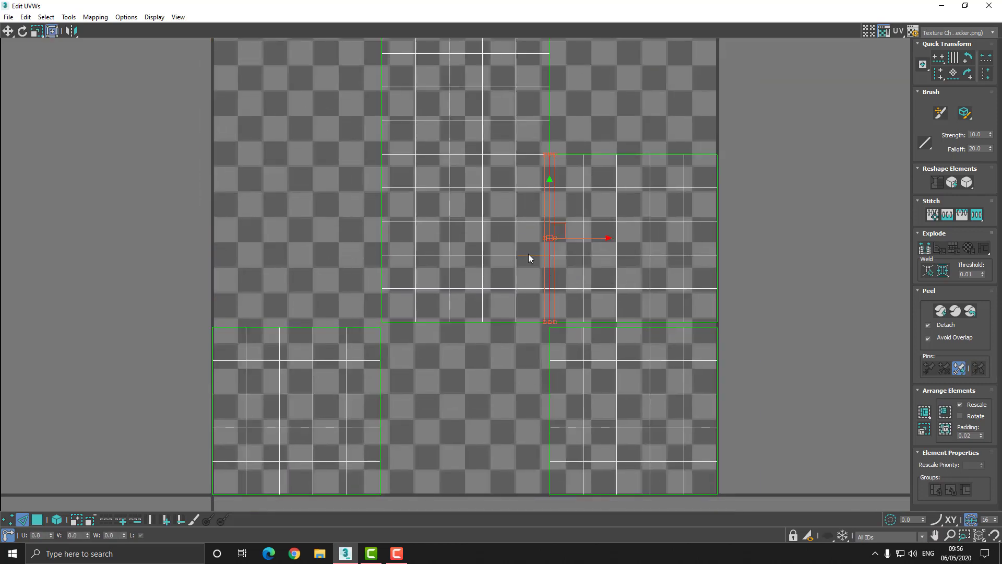
middle_drag(431, 260, 478, 254)
middle_drag(411, 335, 422, 282)
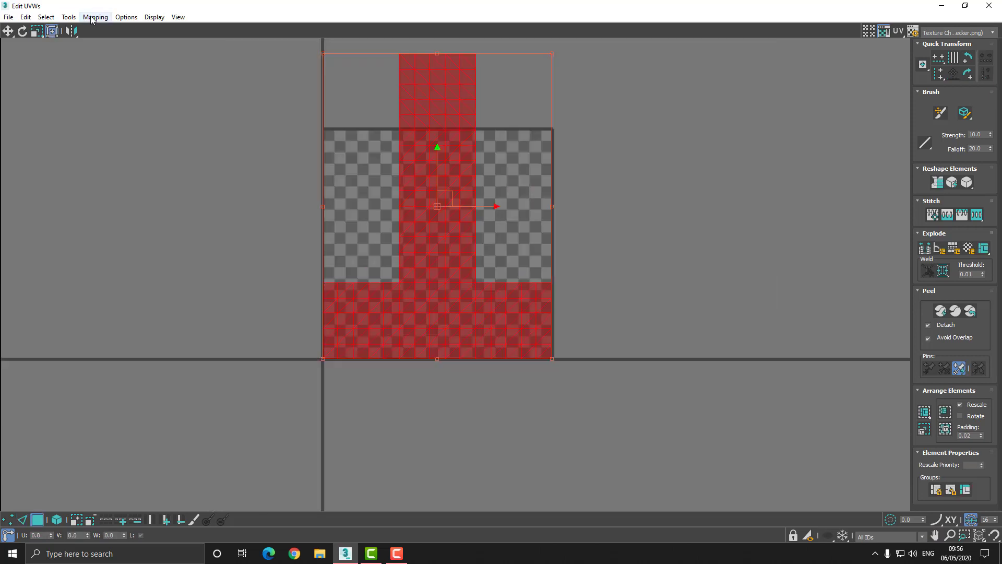
- Pack the selected UVs with Non-Convex packing, 0.001 padding and normalized, rescaled clusters, then deselect them
click(91, 20)
mouse_move(64, 19)
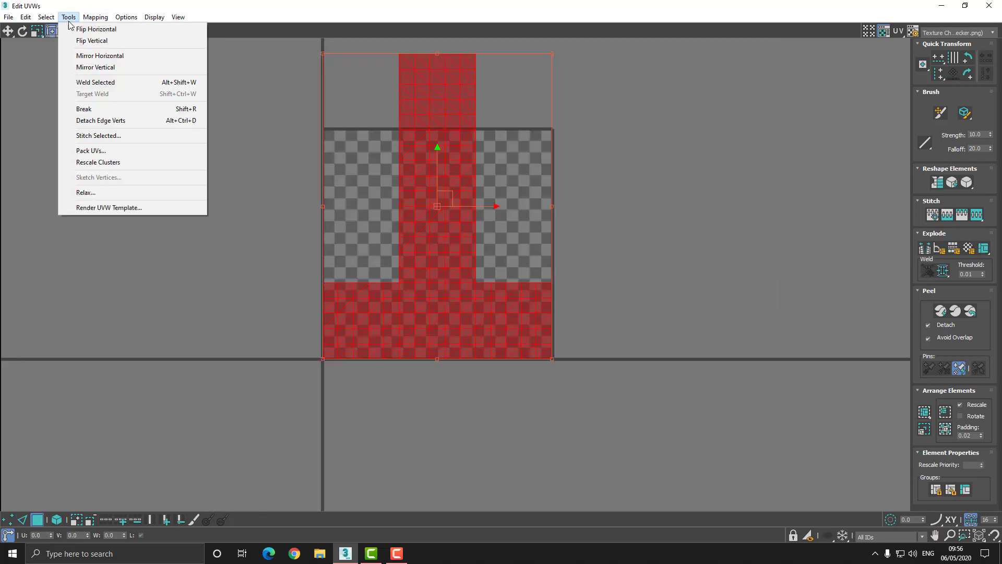
click(114, 151)
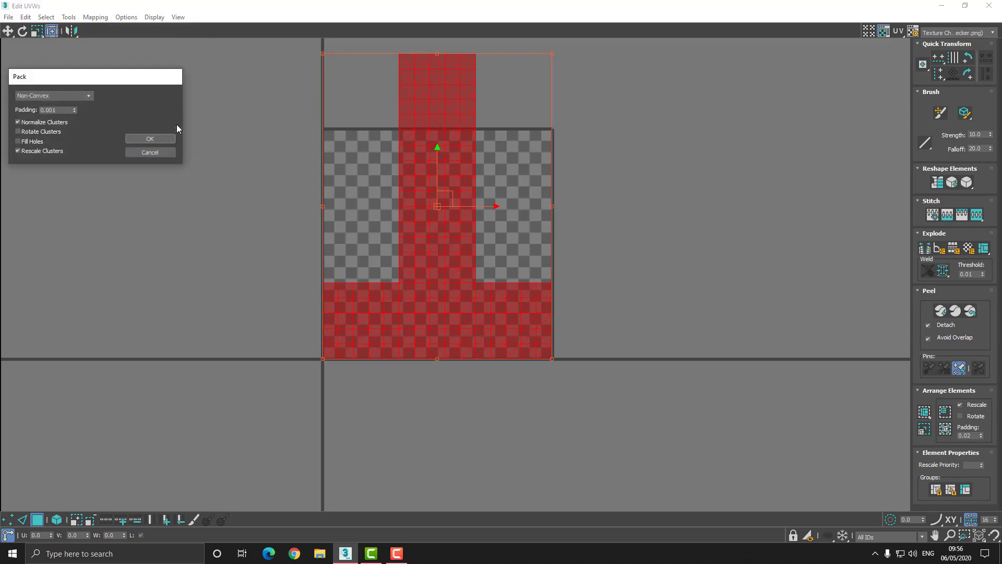
click(149, 138)
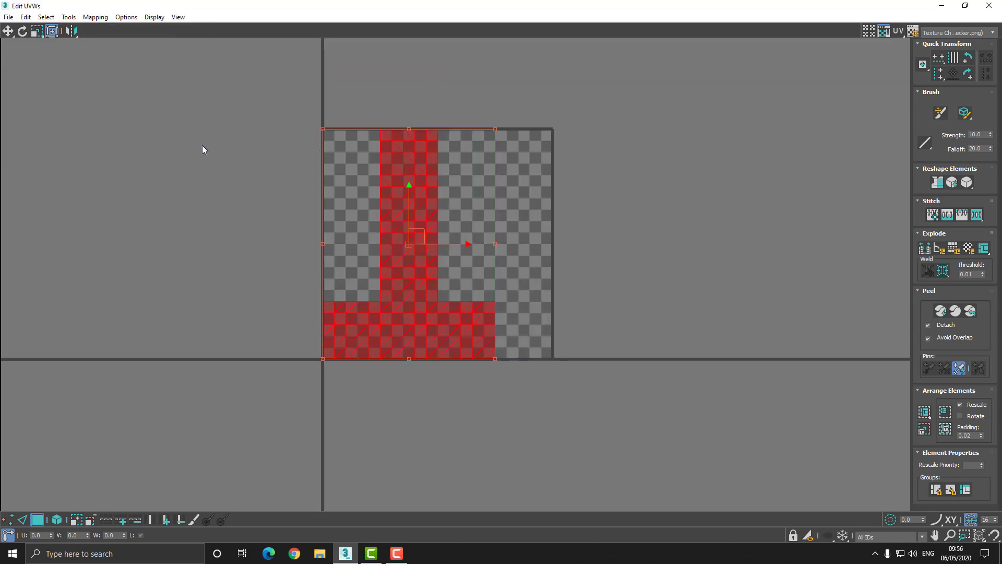
click(261, 119)
- Restore and close the UV editor, and leave polygon selection in the Unwrap UVW modifier
double_click(371, 7)
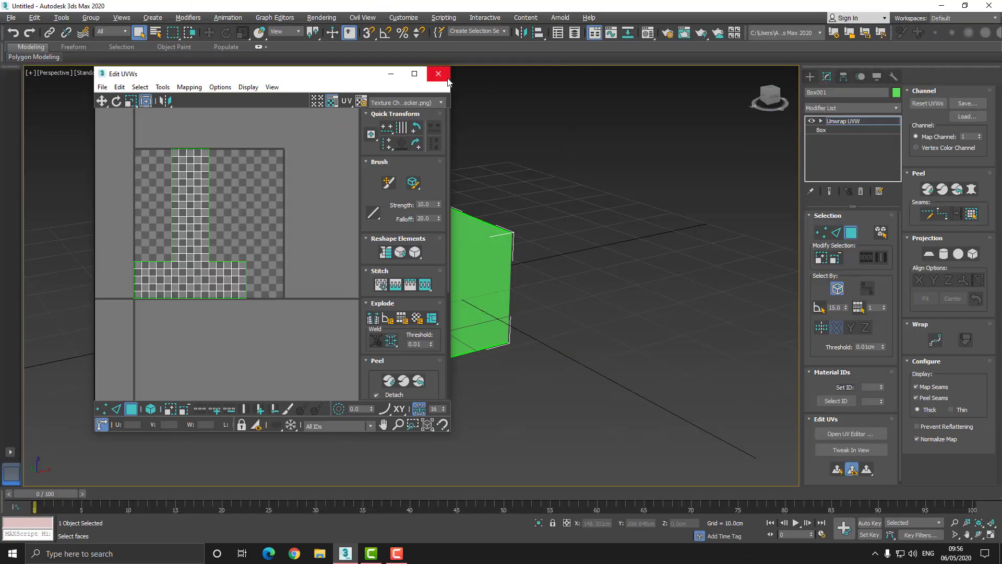
click(446, 79)
click(850, 233)
- Add a Spherify modifier above Unwrap UVW to round the box into a ball
key(w)
click(830, 108)
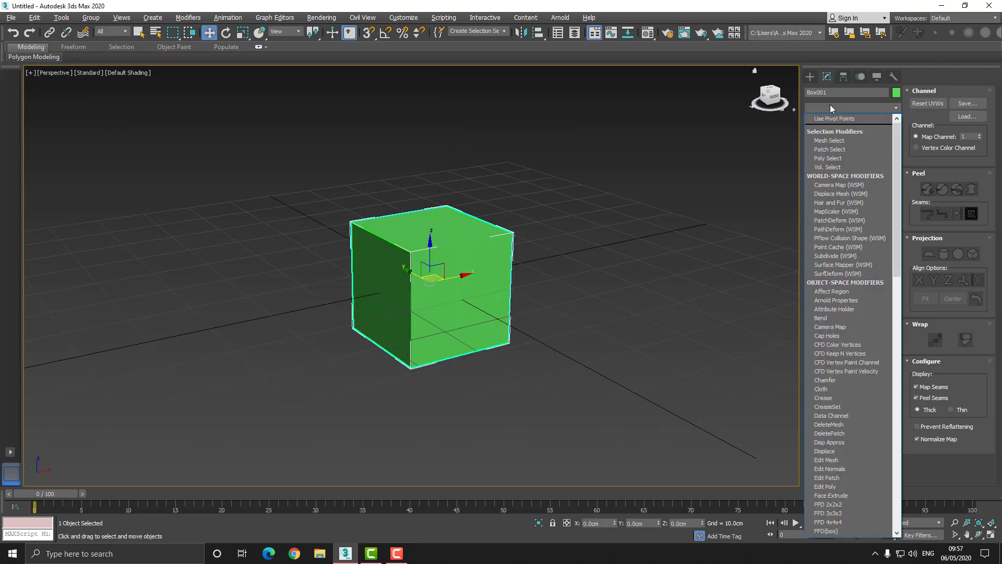
key(s)
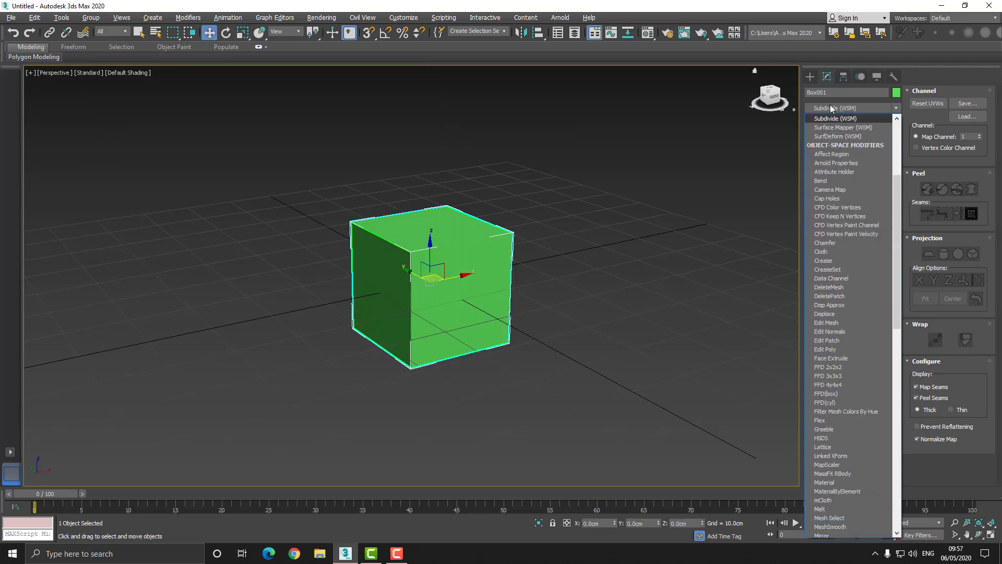
key(s)
key(s)
key(s)
key(s)
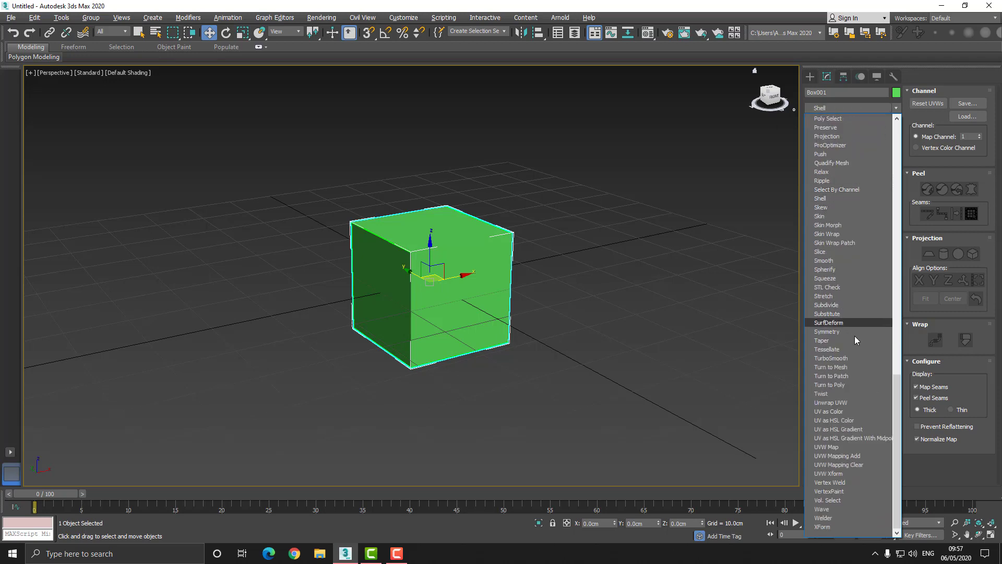
click(841, 267)
- Add a TurboSmooth modifier to the ball and set its iterations to 5
middle_drag(479, 241, 541, 212)
scroll(566, 234, up, 4)
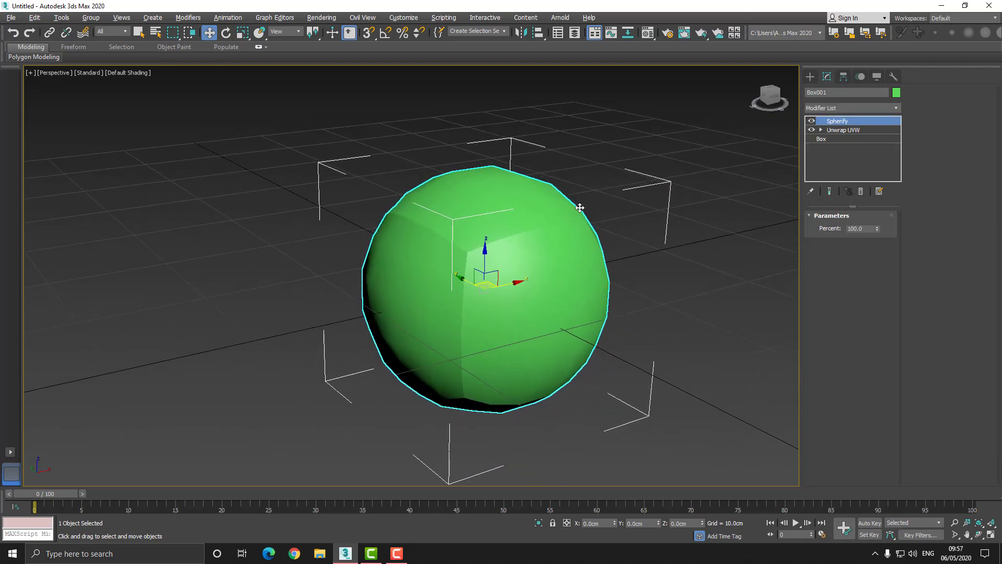
key(q)
click(871, 108)
key(t)
key(t)
key(t)
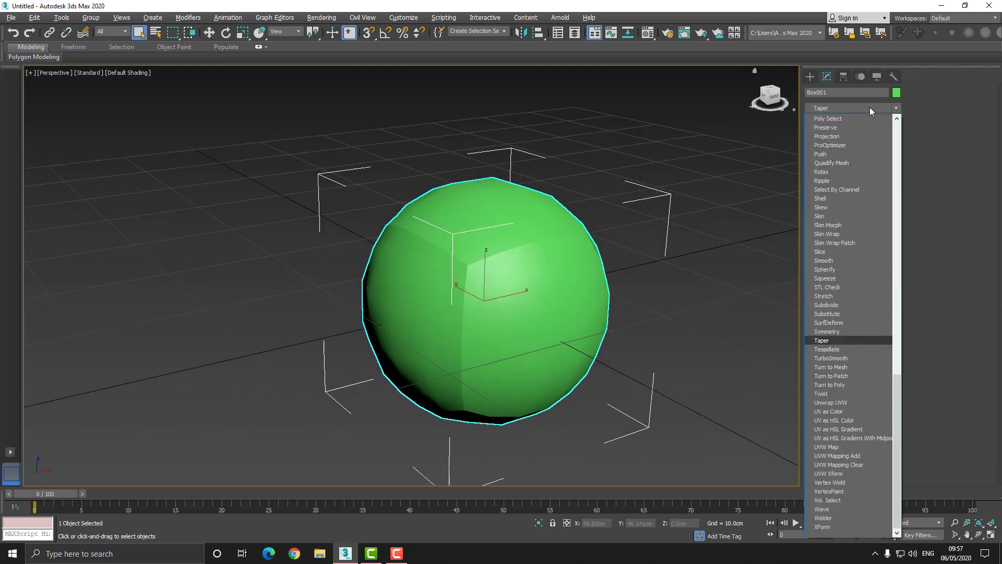
key(Return)
drag(873, 234, 640, 213)
text(5)
key(Return)
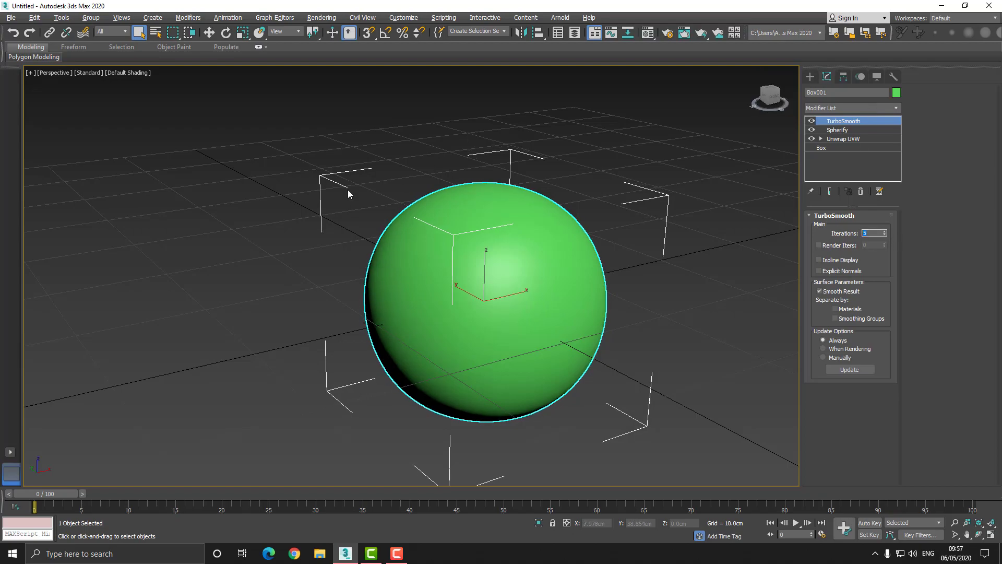
- Turn on edged faces and examine the mesh density of the smoothed sphere
key(F4)
scroll(445, 279, up, 10)
scroll(445, 279, down, 10)
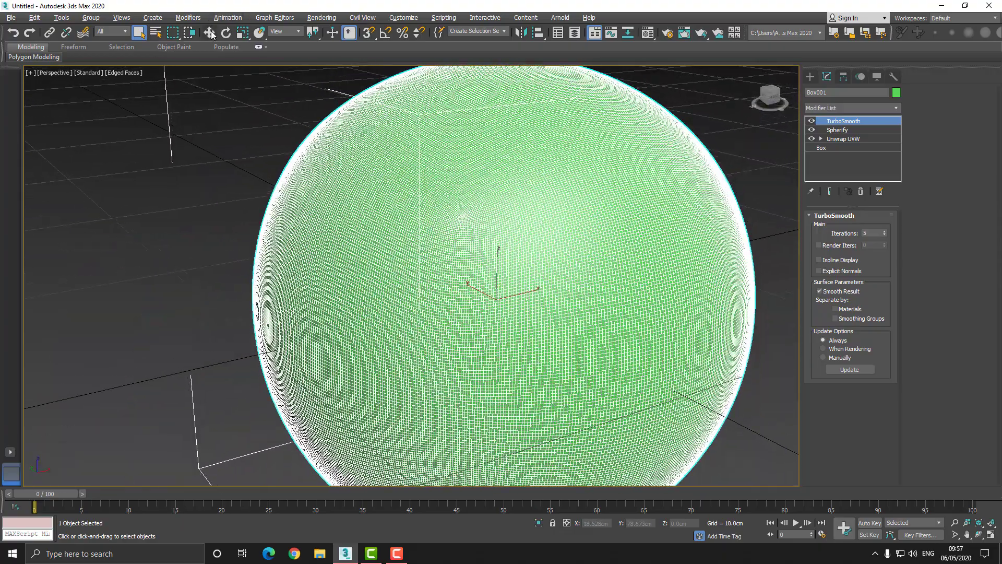
click(212, 34)
scroll(253, 188, down, 8)
scroll(293, 224, up, 2)
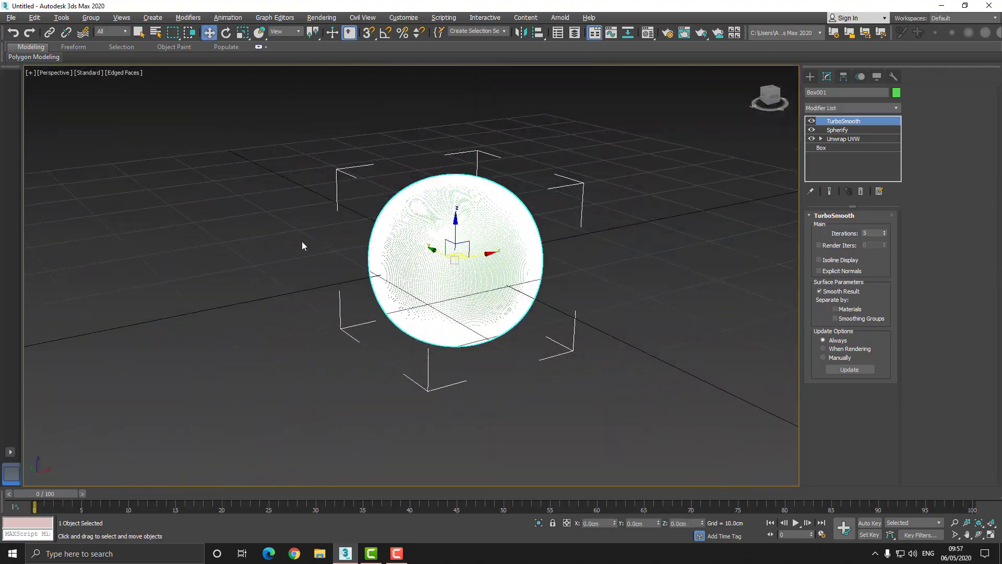
- Darken the diffuse colour of the ball's material to a grey with a value of 64
click(306, 243)
key(m)
click(113, 283)
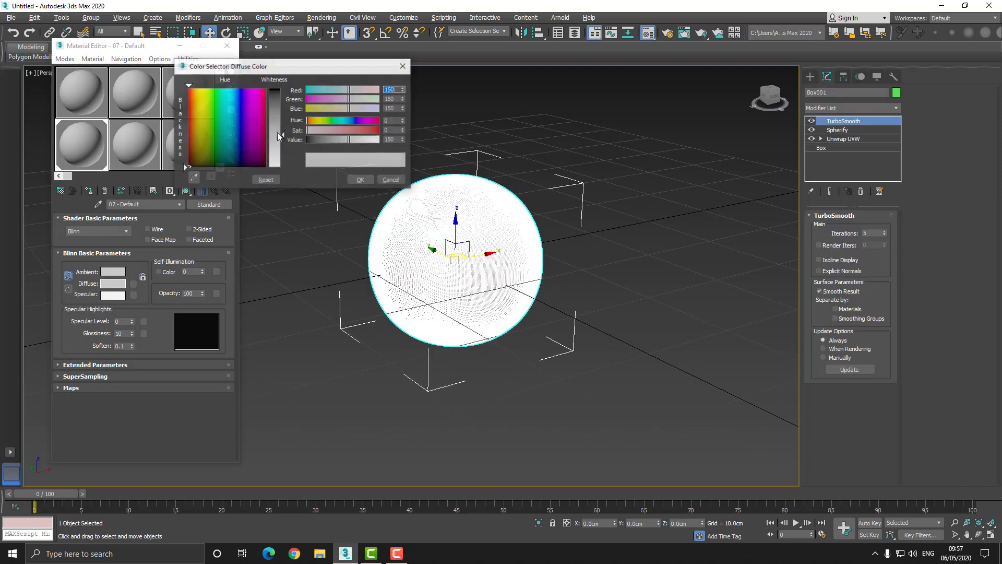
drag(276, 141, 277, 108)
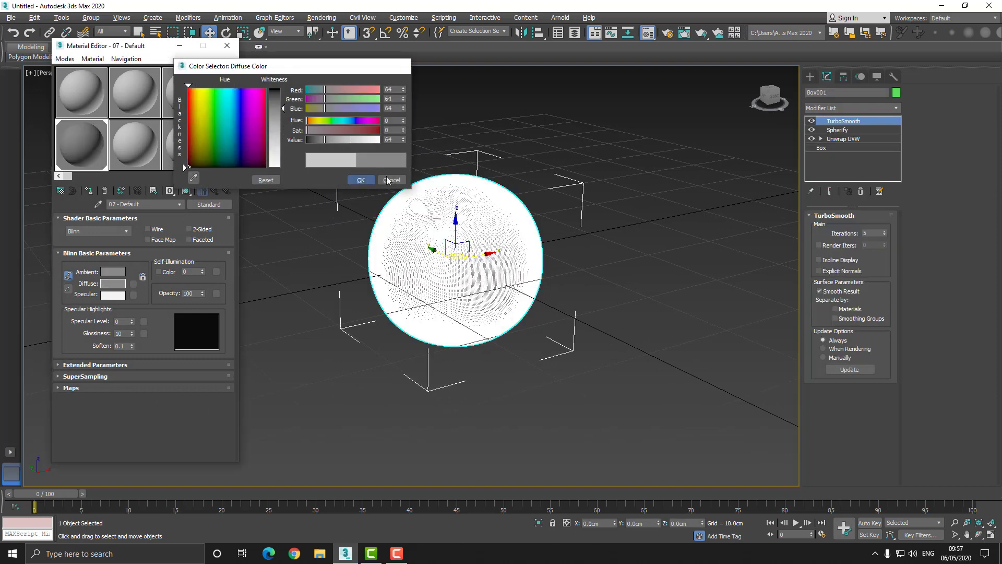
click(361, 180)
- Set the ball's object colour to black and display it shaded without edged faces
click(897, 92)
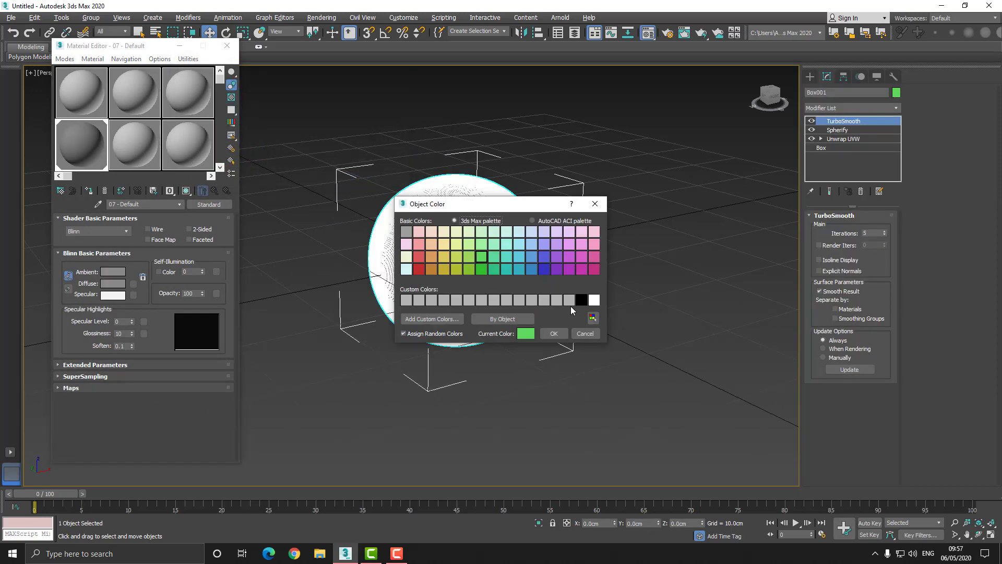
click(581, 304)
click(561, 333)
click(594, 277)
click(472, 229)
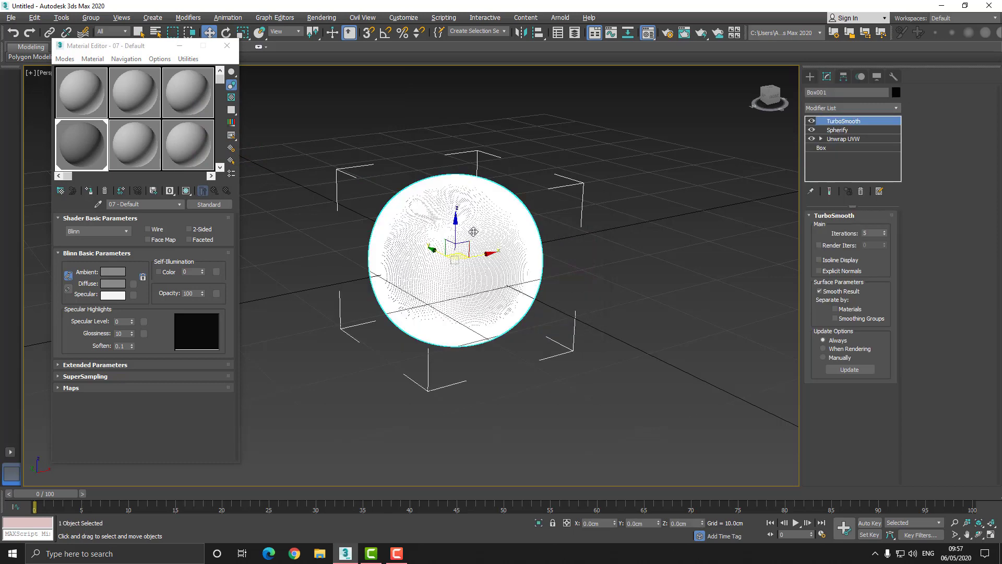
scroll(469, 224, up, 3)
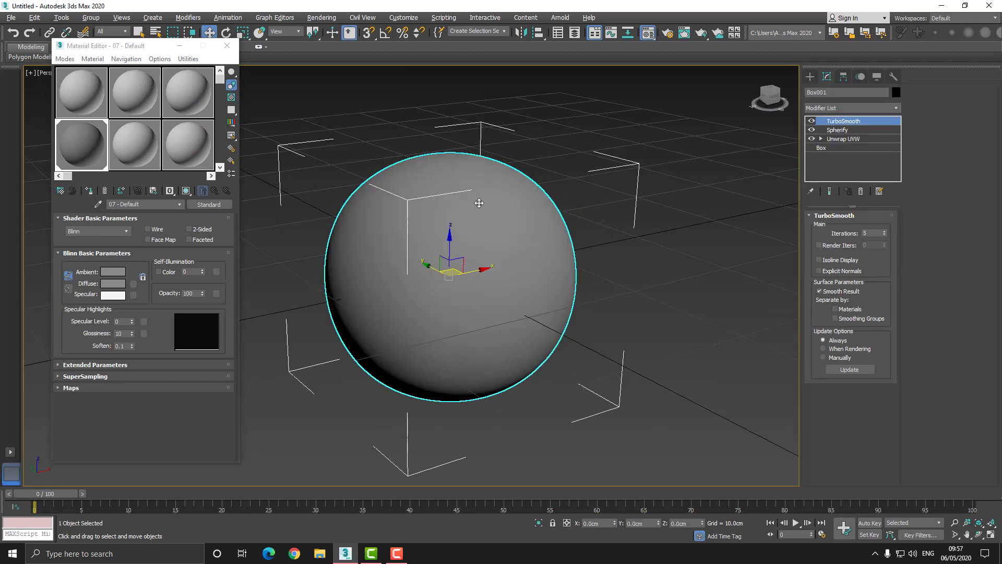
- Add a Displace modifier above TurboSmooth and assign a Cellular map to it
click(850, 108)
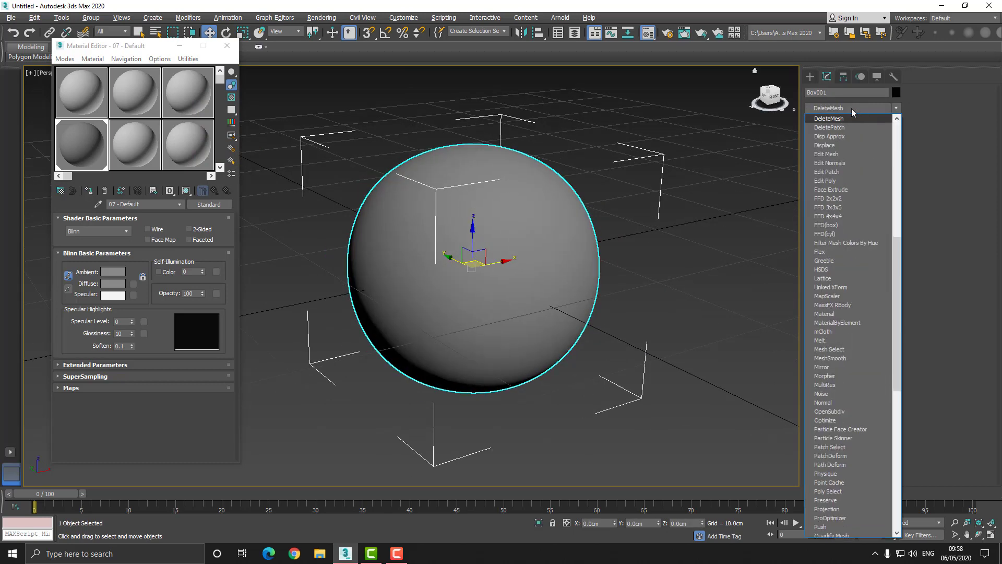
click(822, 152)
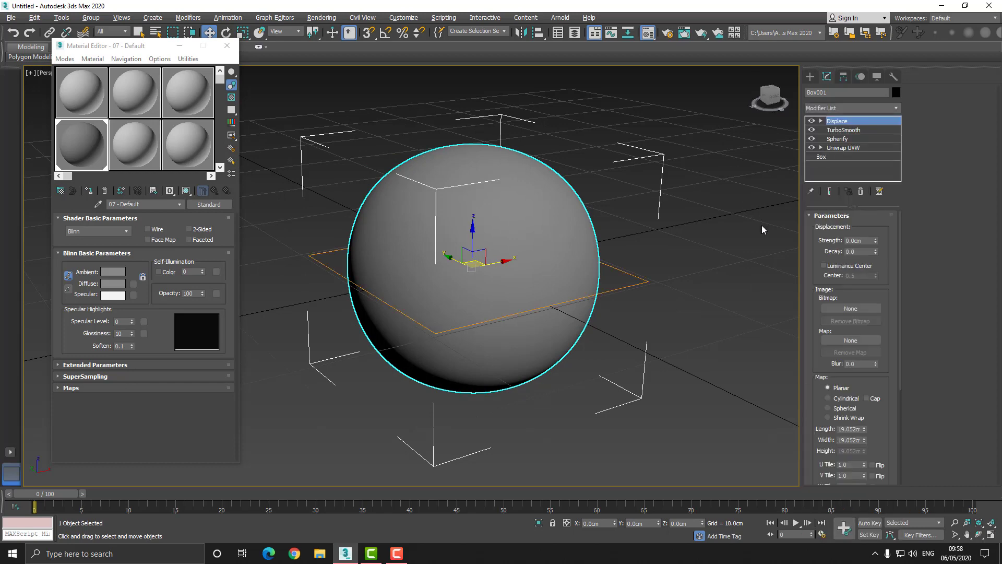
click(850, 342)
double_click(411, 201)
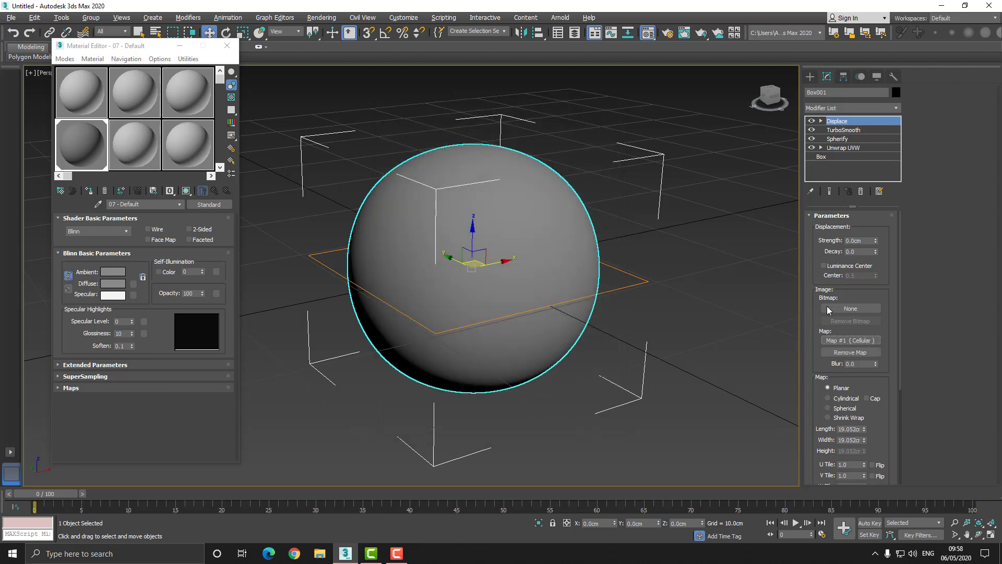
- Instance the displacement's Cellular map into the first material sample slot and set the Displace mapping to Spherical
drag(859, 345, 84, 95)
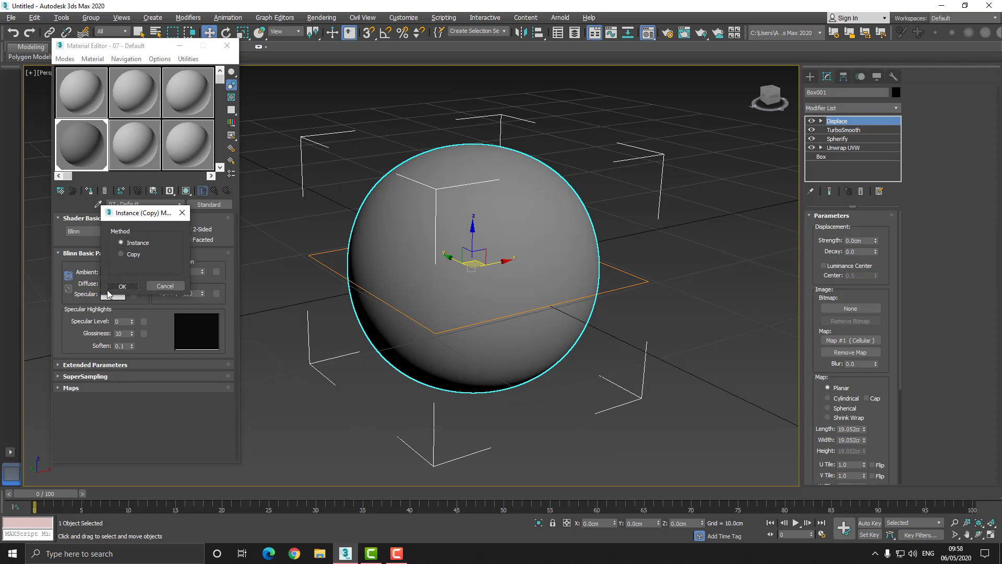
click(117, 286)
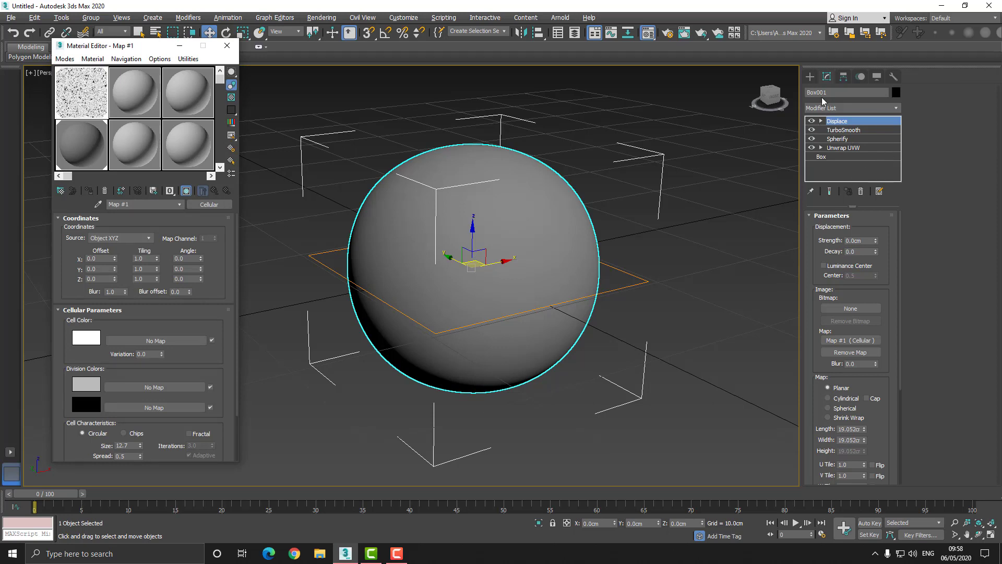
click(854, 409)
middle_drag(448, 172, 535, 179)
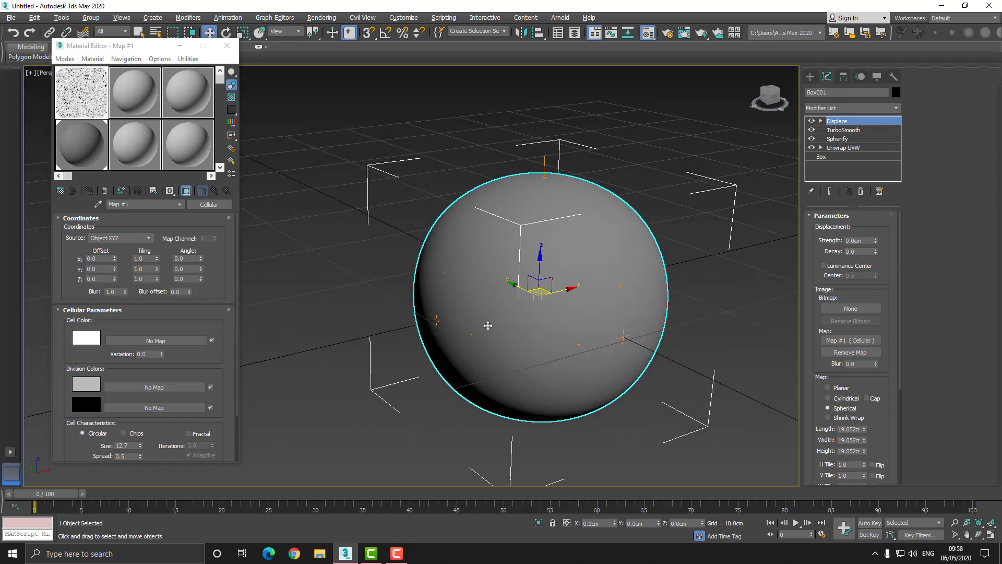
middle_drag(534, 261, 488, 220)
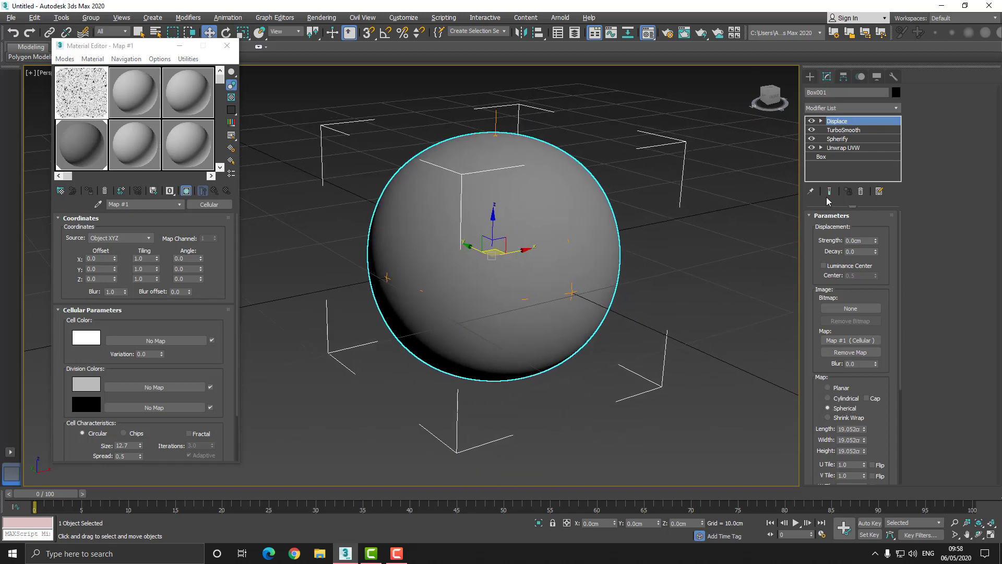
- Set the Displace strength to -3 cm and inspect the resulting rock shape from another angle
drag(878, 243, 868, 367)
click(858, 242)
text(-)
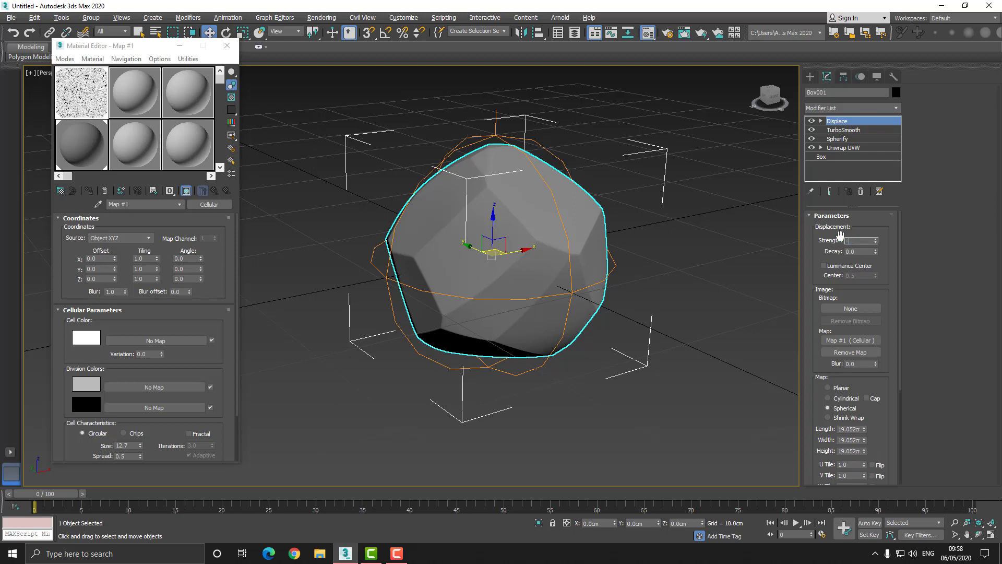
text(3)
key(Return)
click(374, 154)
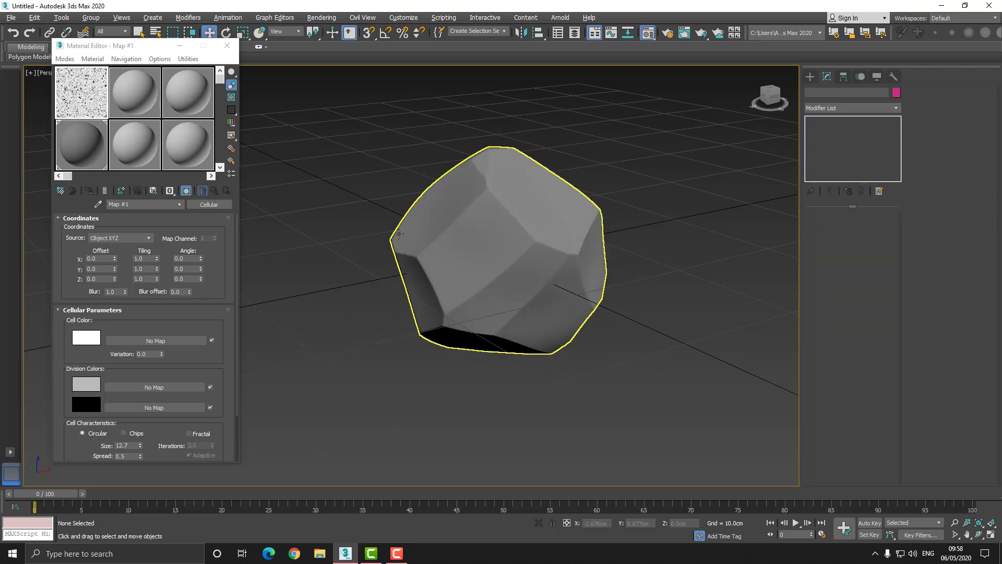
alt+middle_drag(426, 262, 521, 248)
mouse_move(521, 248)
mouse_down()
mouse_move(446, 245)
mouse_move(428, 212)
mouse_up()
click(209, 32)
click(356, 233)
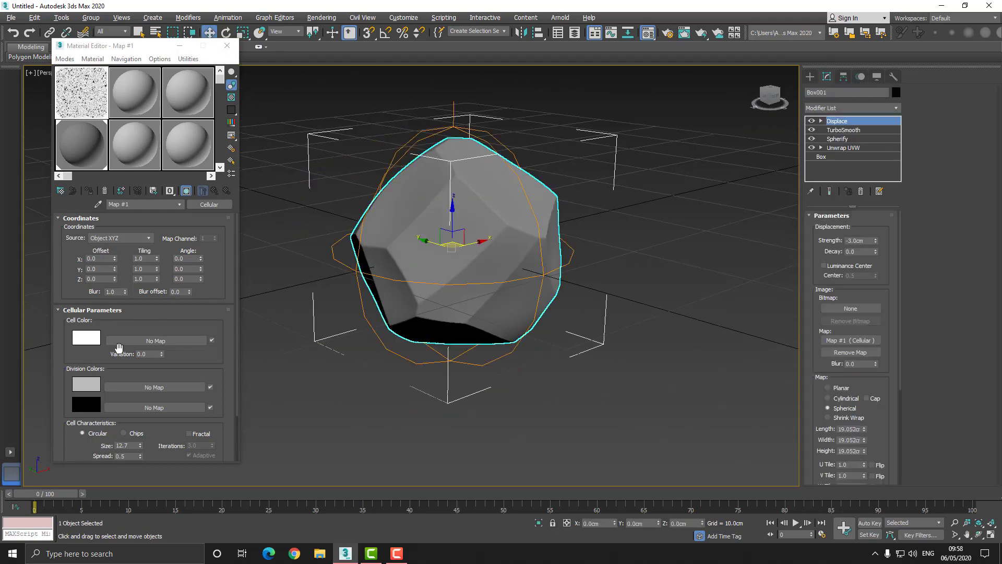
- Set the Cellular map's second division colour to a grey value of 22 and the first one to 49
click(90, 407)
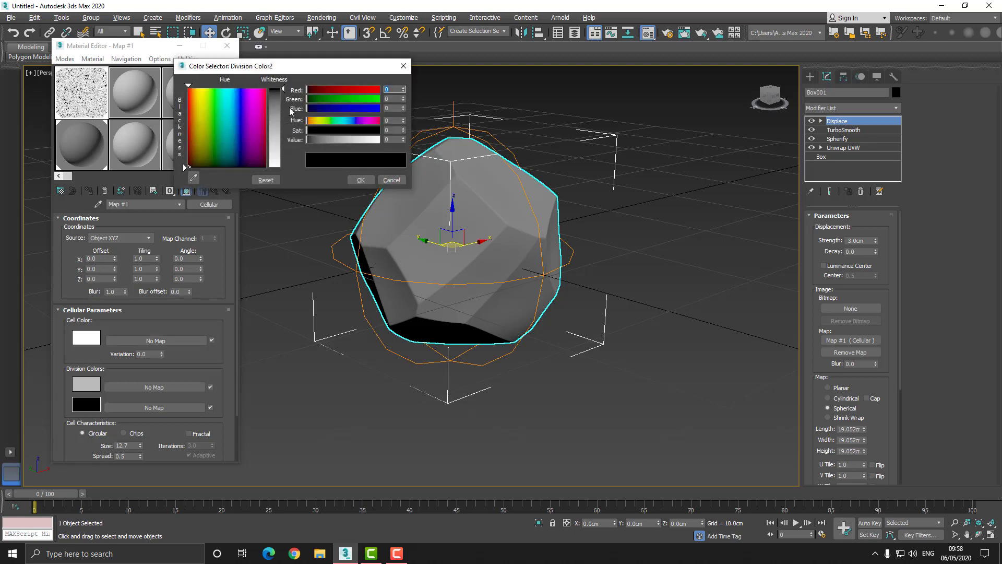
drag(286, 94, 285, 96)
click(361, 180)
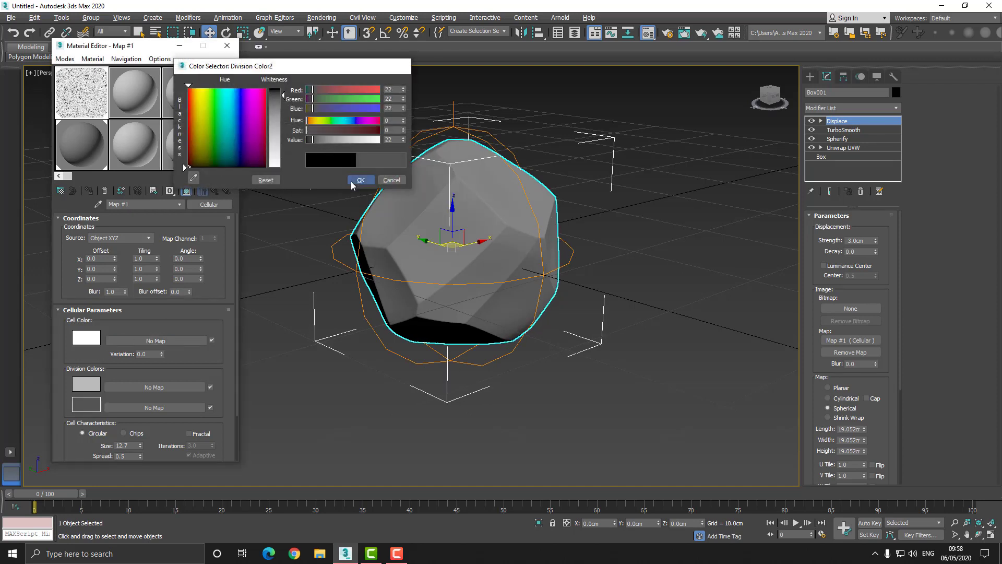
click(89, 389)
drag(285, 127, 284, 103)
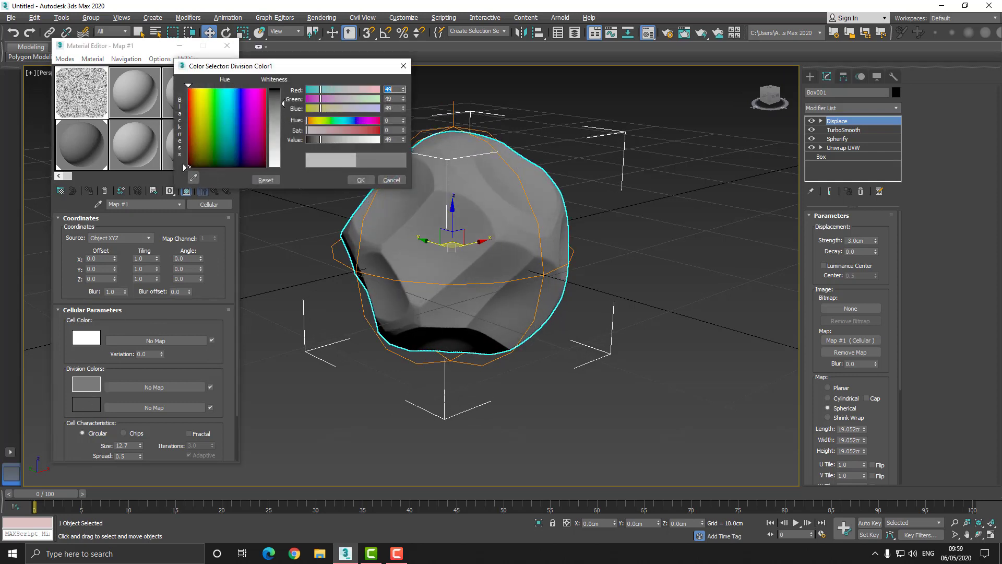
click(361, 180)
- Lighten the second division colour slightly and darken the cell colour to off-white
click(89, 408)
drag(285, 97, 283, 97)
click(360, 180)
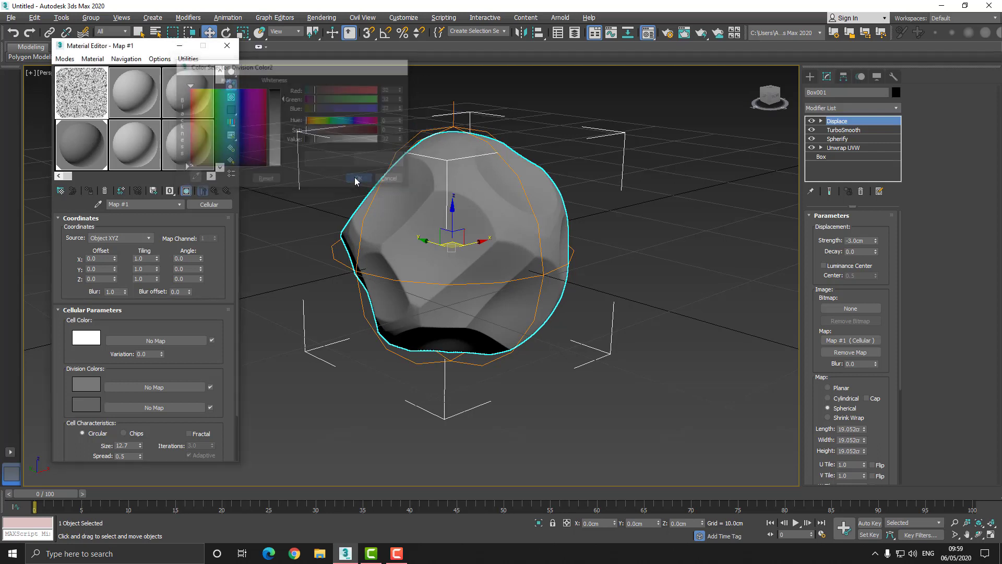
click(92, 344)
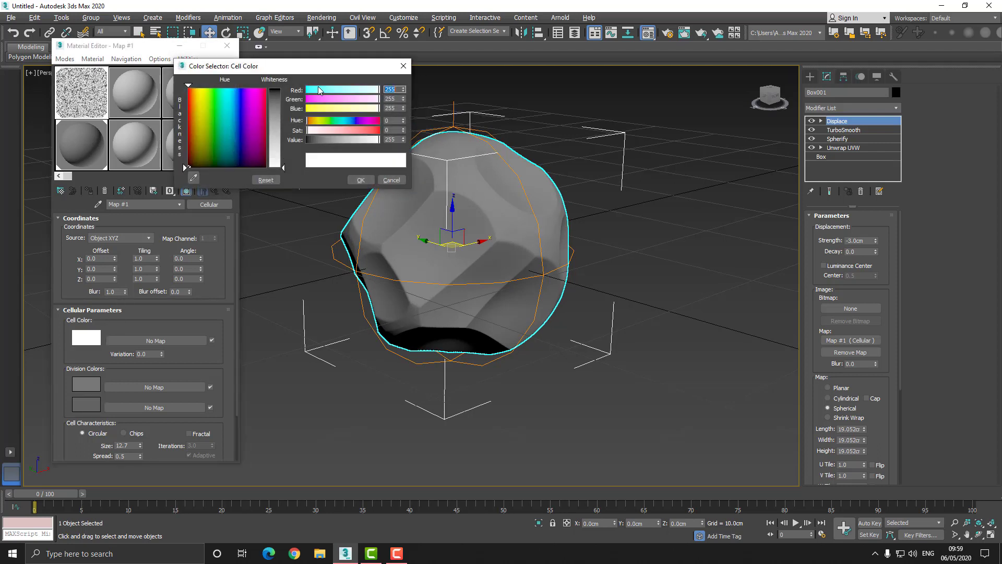
drag(281, 167, 283, 156)
click(361, 179)
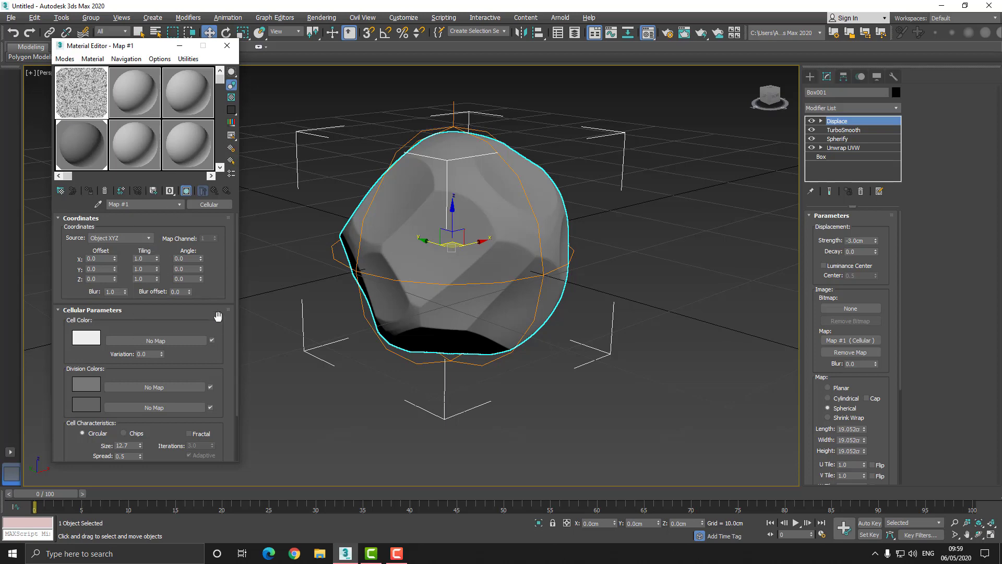
- Set the Cellular map's cell size to 11.5, check the rock from another side, and raise the spread to 0.75
scroll(126, 285, down, 3)
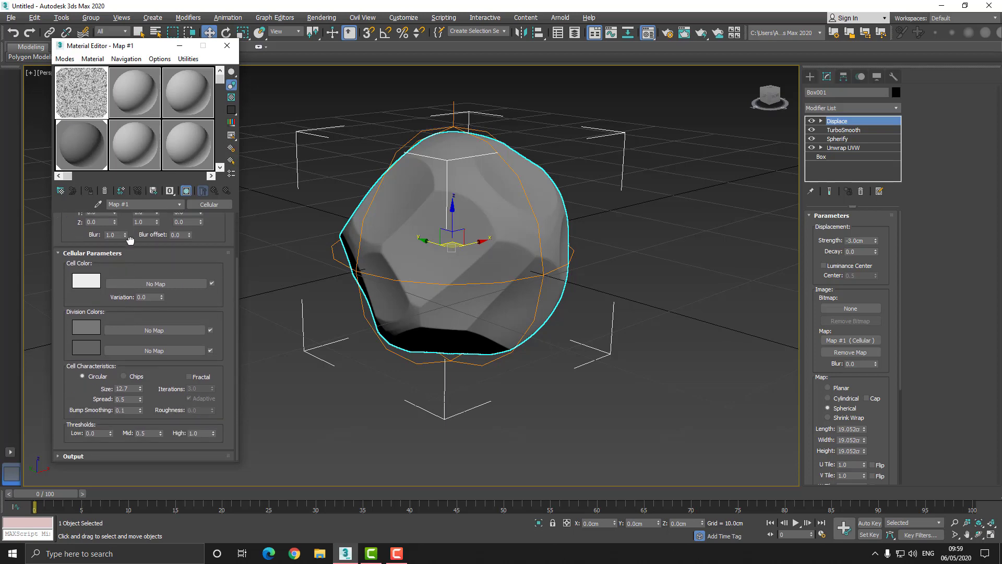
drag(140, 389, 140, 393)
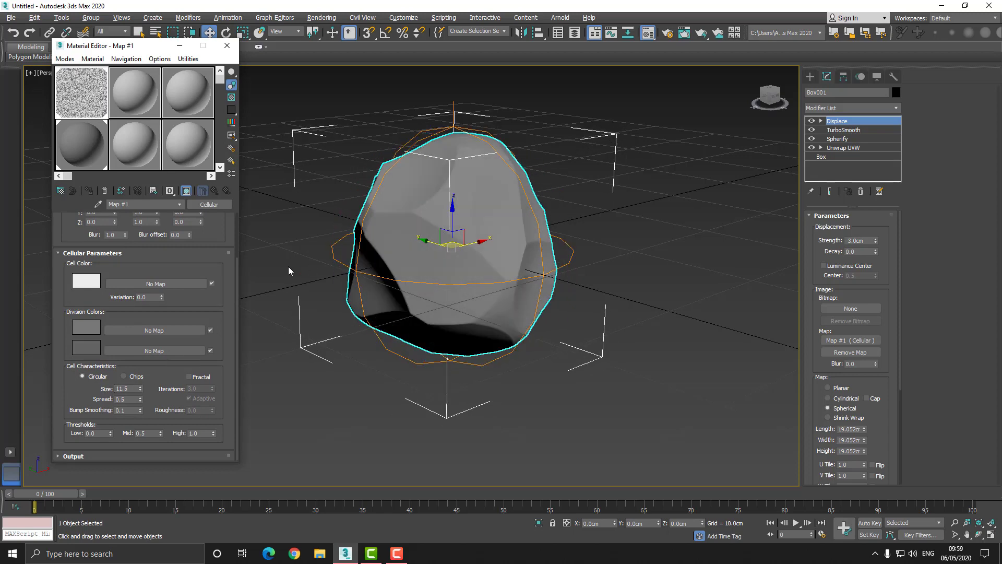
middle_drag(429, 239, 434, 236)
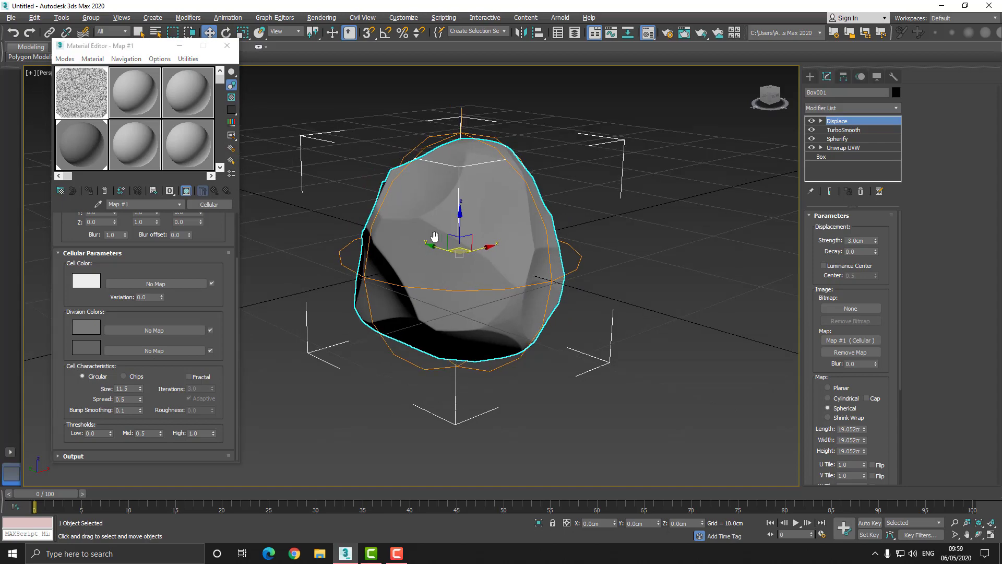
alt+middle_drag(430, 282, 401, 263)
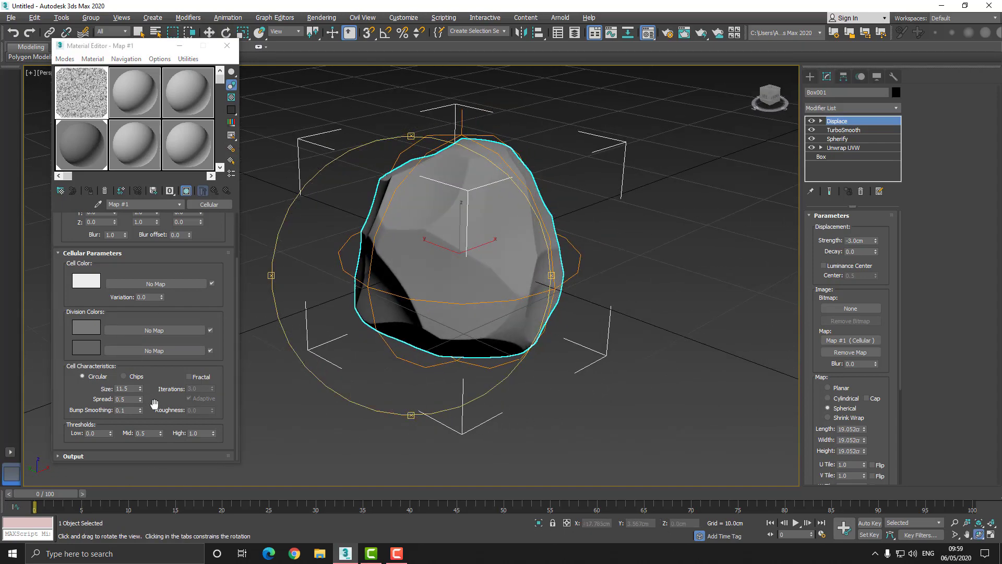
drag(484, 249, 454, 250)
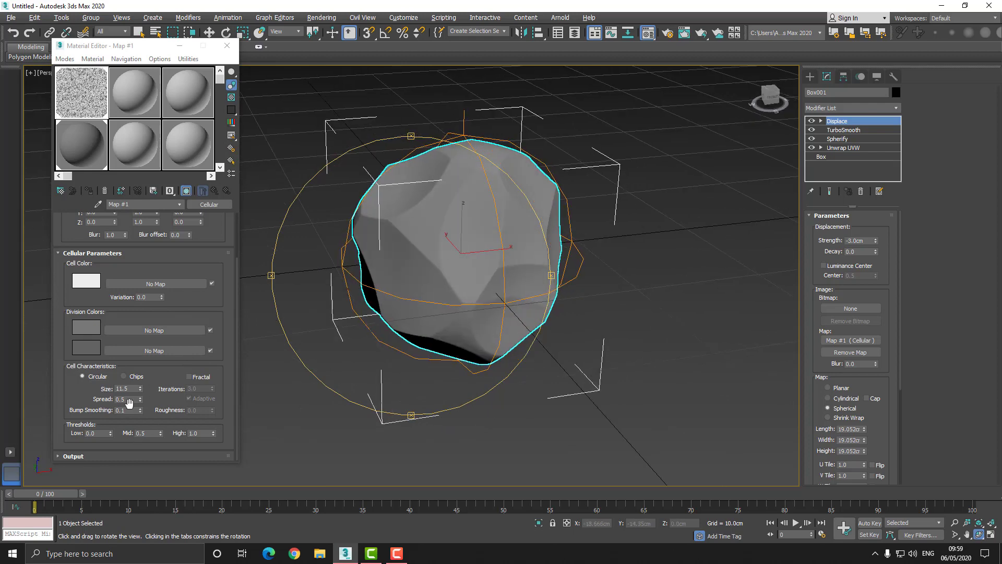
drag(140, 402, 145, 410)
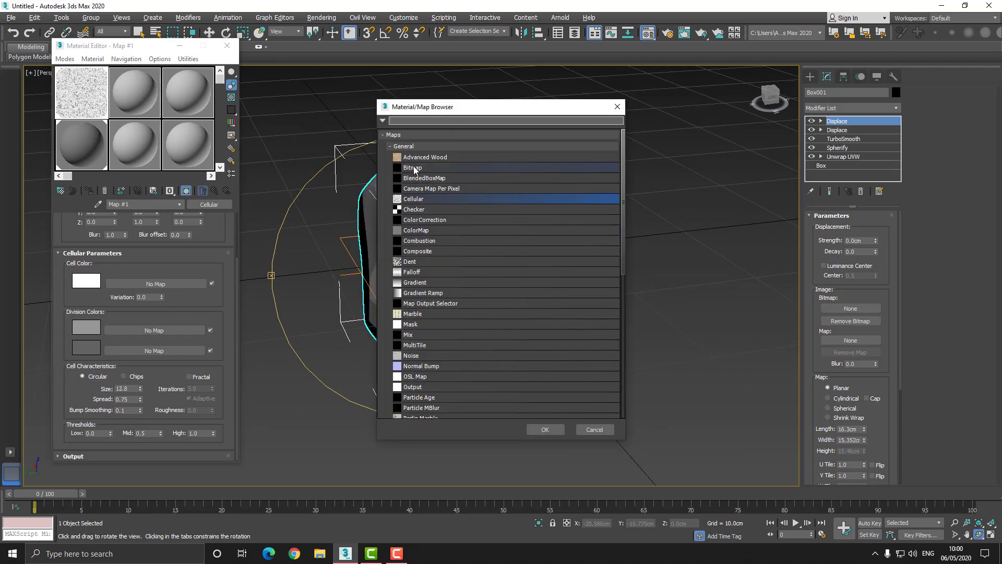
- Assign a Noise map to the second Displace modifier and instance it into the second material sample slot
scroll(429, 342, down, 1)
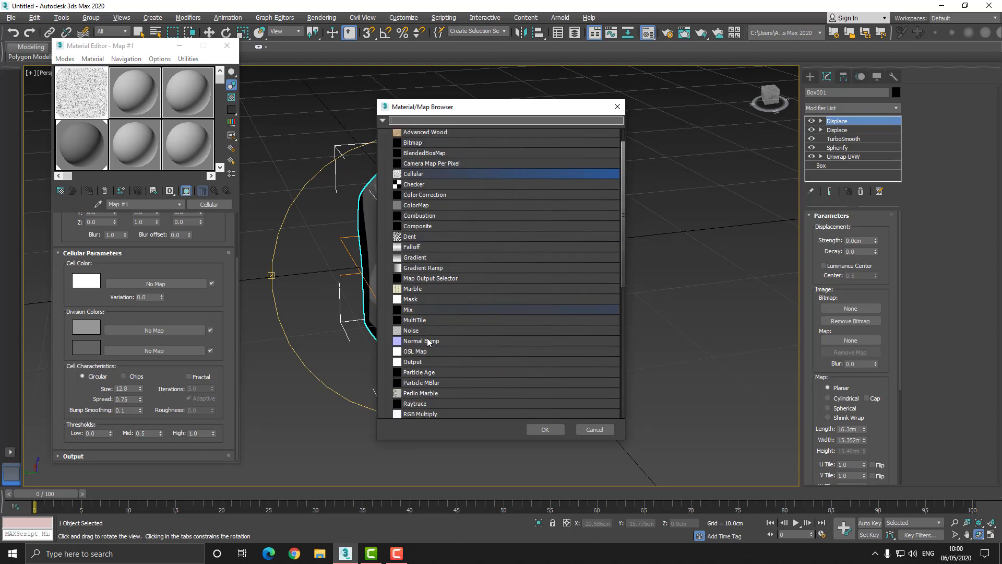
double_click(411, 330)
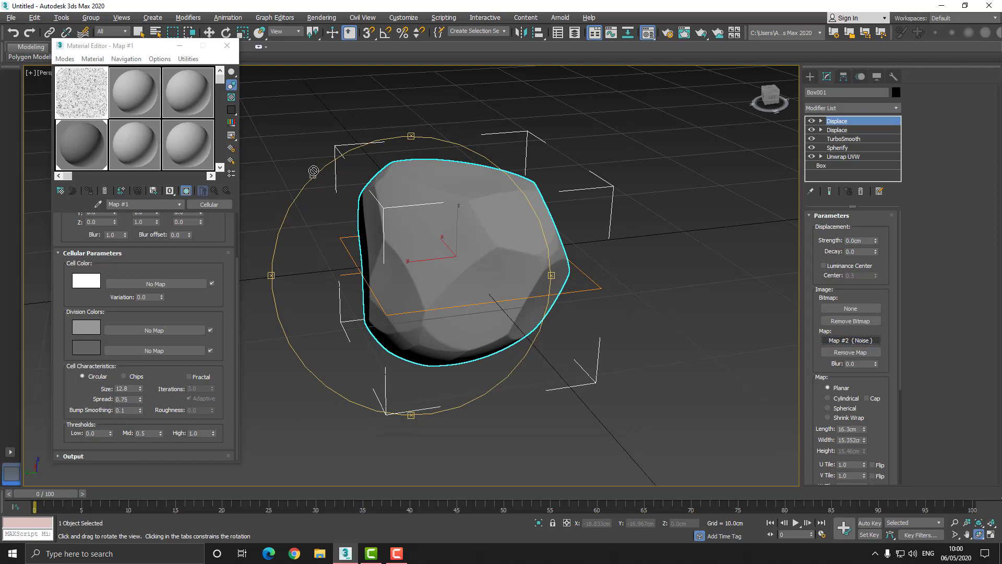
drag(134, 85, 135, 88)
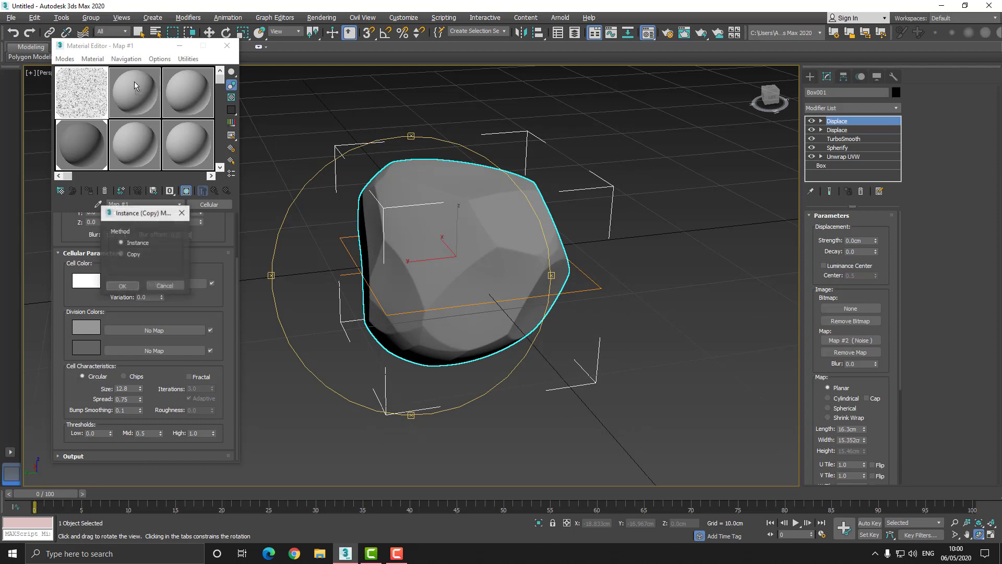
click(132, 285)
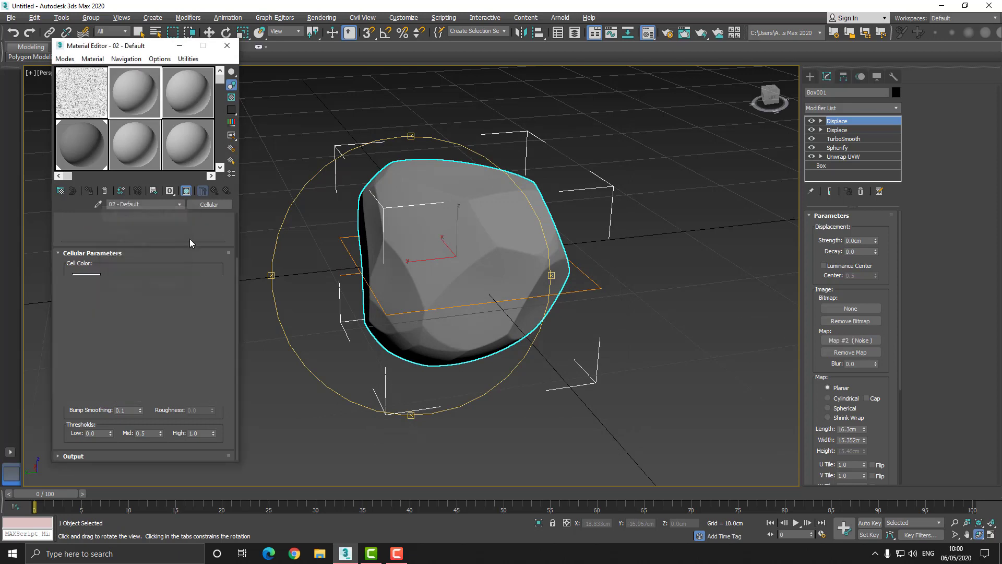
- Set the second Displace modifier's mapping to Spherical and try out different displacement strengths on the rock
click(874, 241)
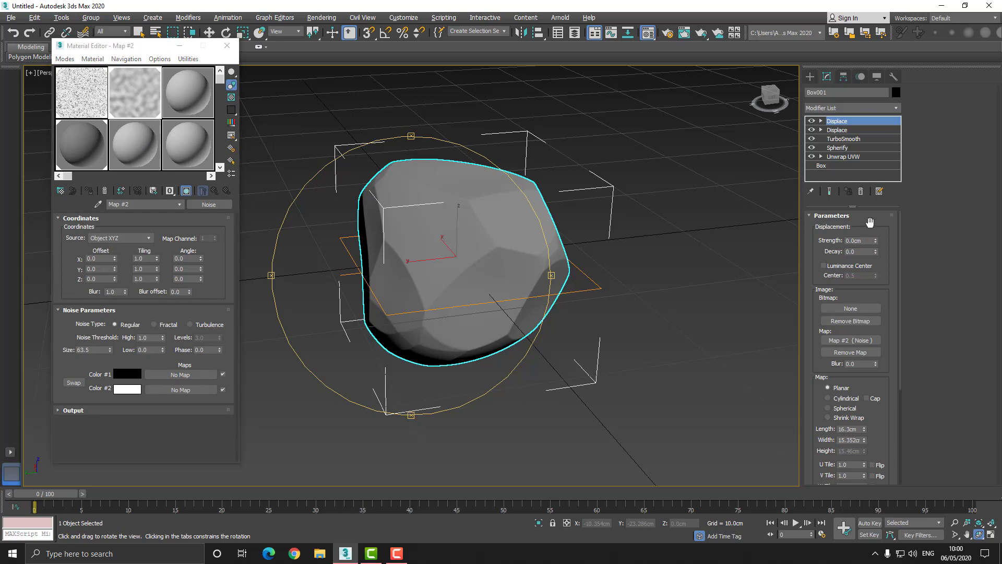
drag(876, 241, 825, 268)
scroll(880, 294, down, 5)
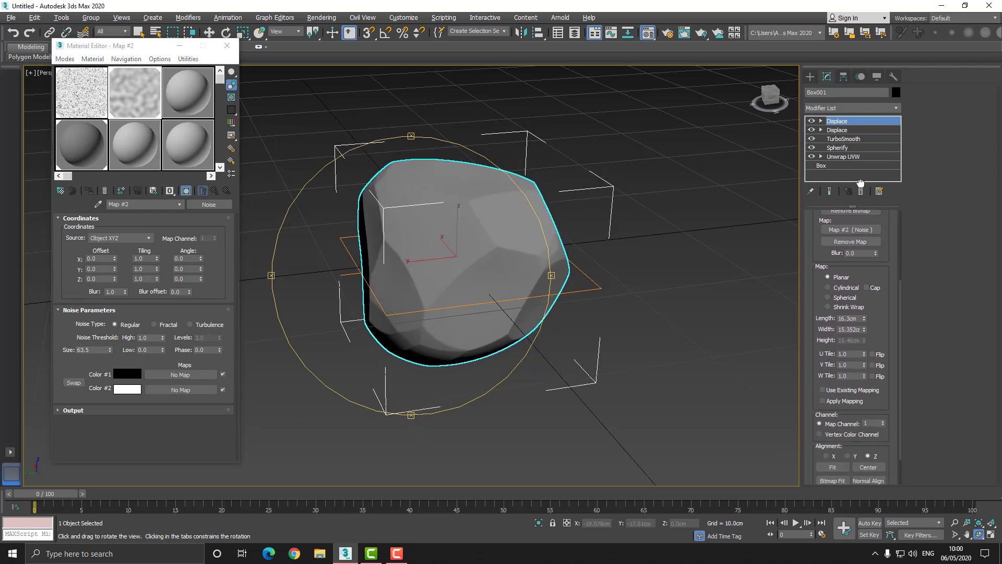
click(852, 297)
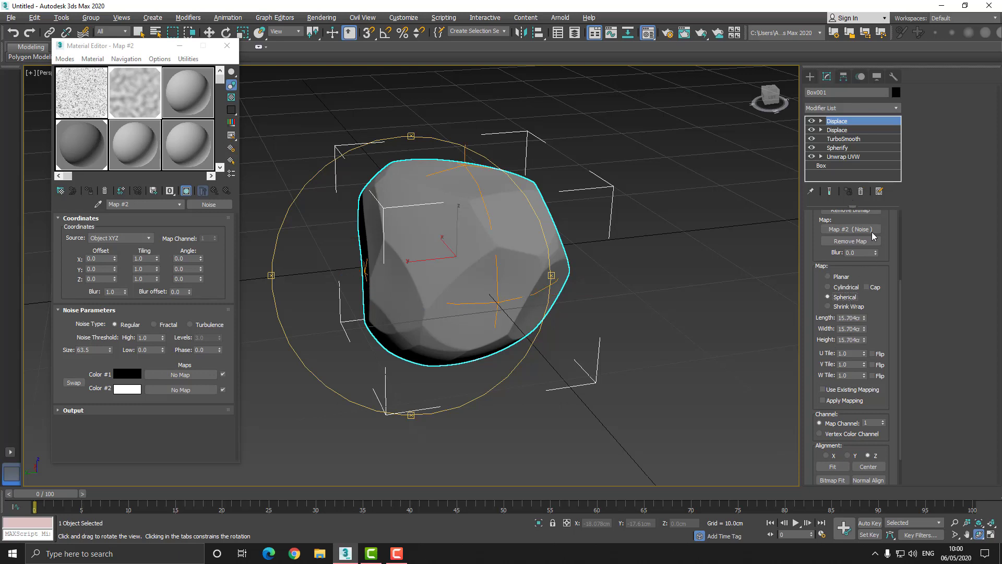
scroll(896, 320, up, 5)
drag(876, 243, 846, 164)
drag(464, 242, 505, 242)
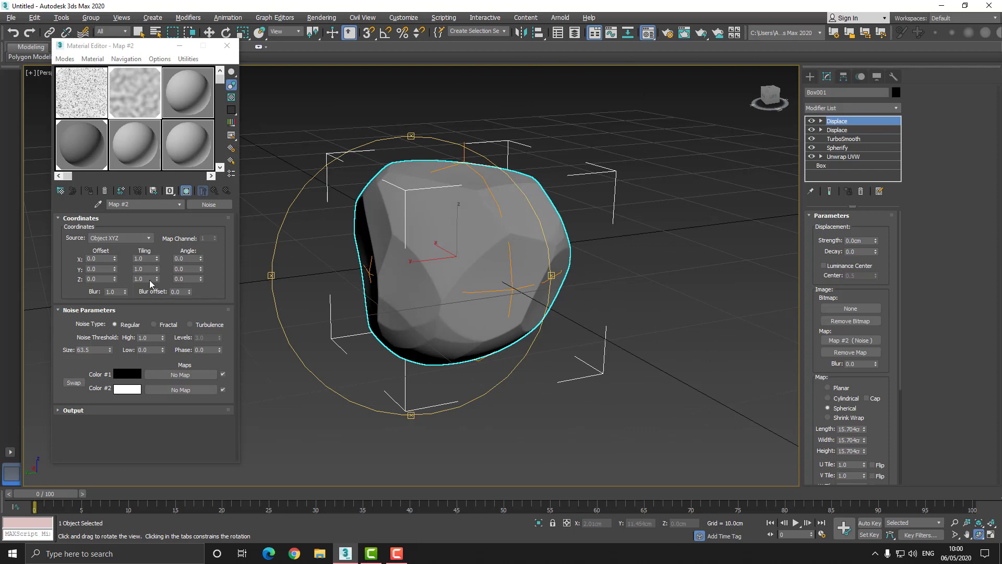
- Set the Noise map's size to 0.1 and the second Displace modifier's strength to -0.16 cm
double_click(79, 349)
text(0.1)
key(Return)
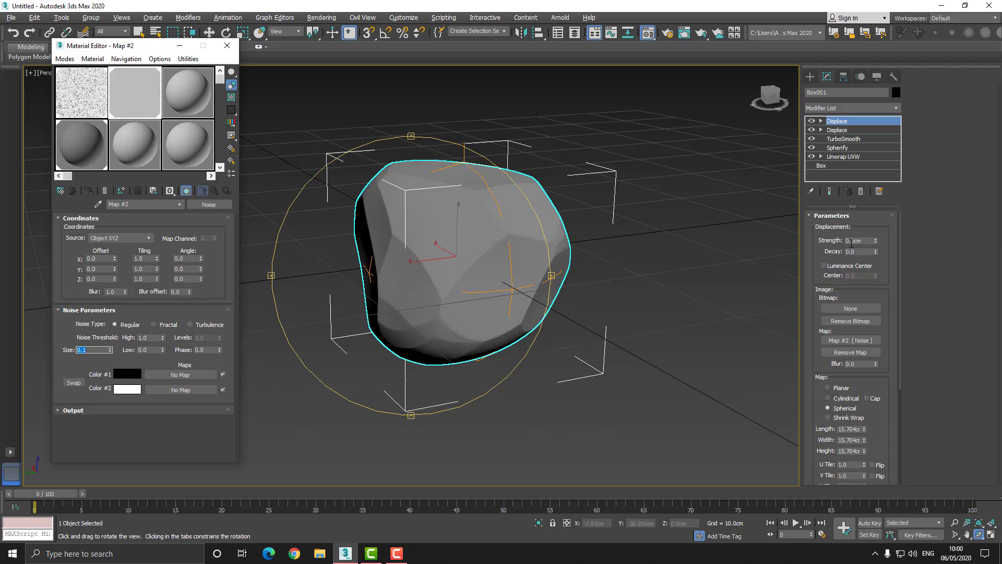
drag(876, 241, 877, 250)
scroll(466, 221, up, 5)
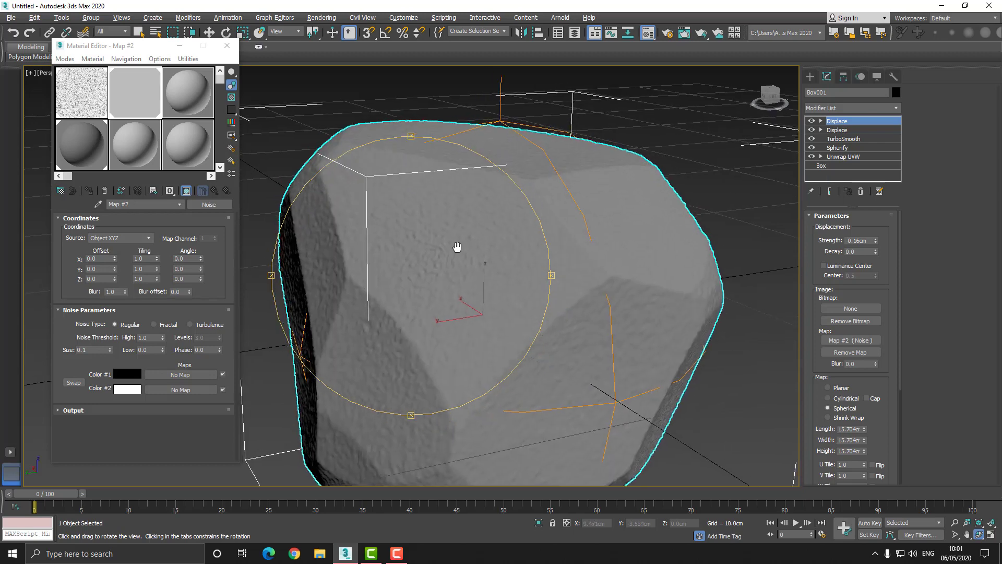
- Try the Fractal noise type on the rock, and switch the Noise map to Turbulence
drag(468, 239, 464, 228)
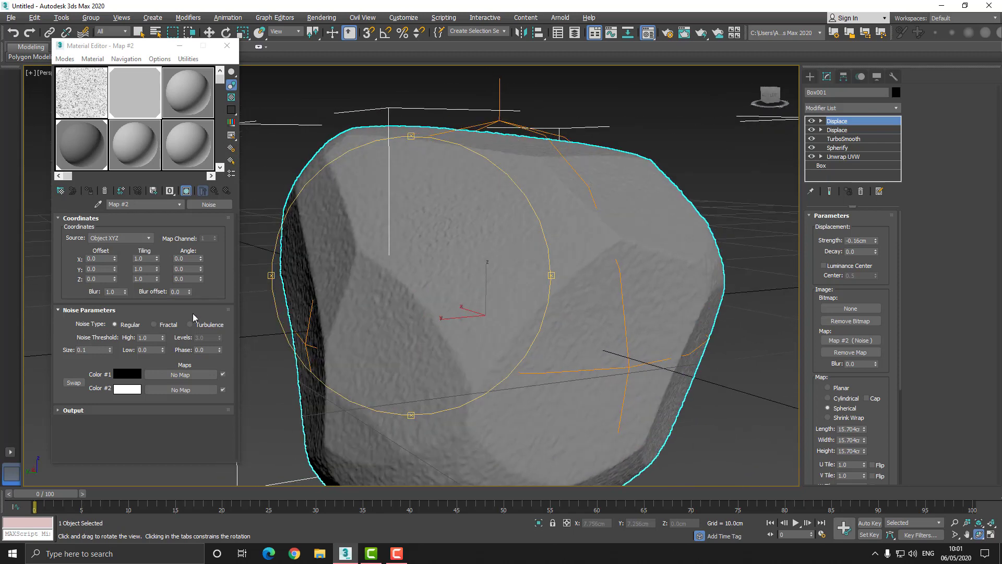
click(163, 326)
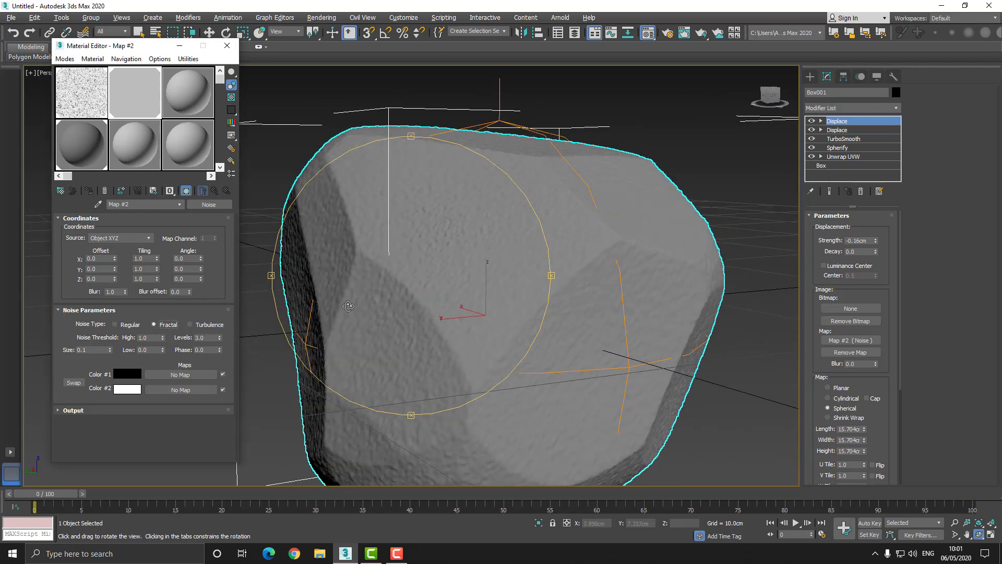
click(196, 326)
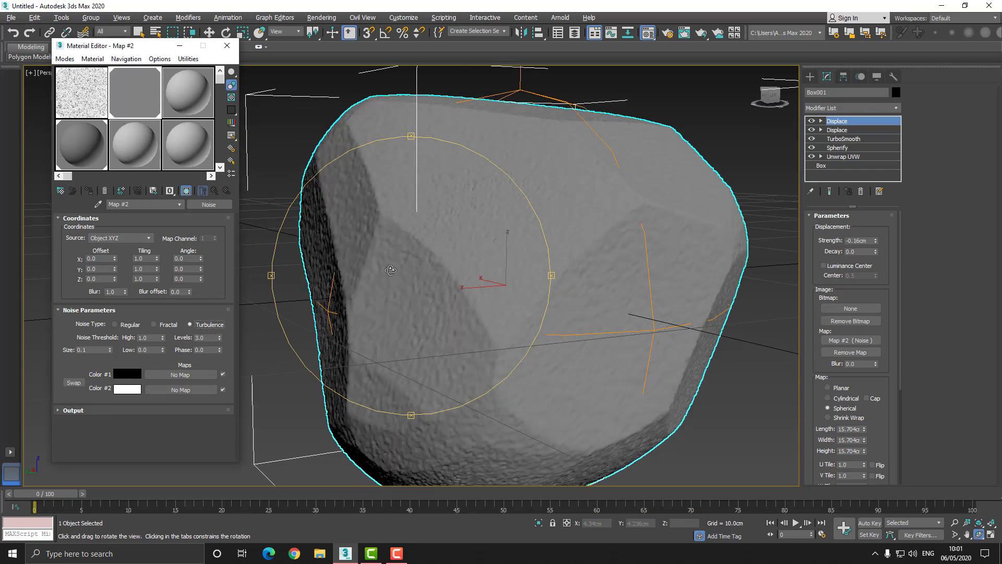
- Enable the Noise map's output colour map and reshape its curve with four added points, lowering the end point to about 0
click(73, 410)
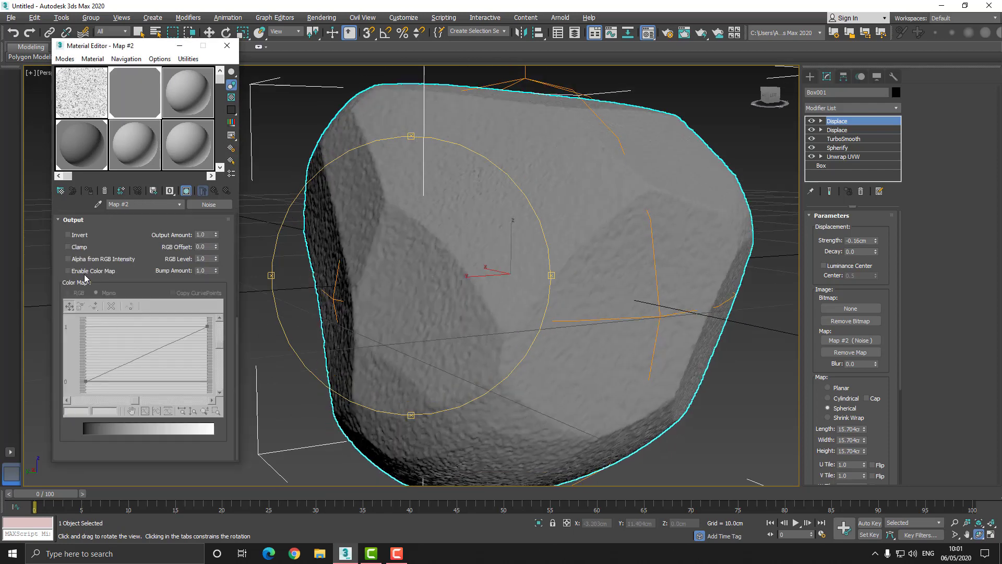
click(68, 270)
click(92, 307)
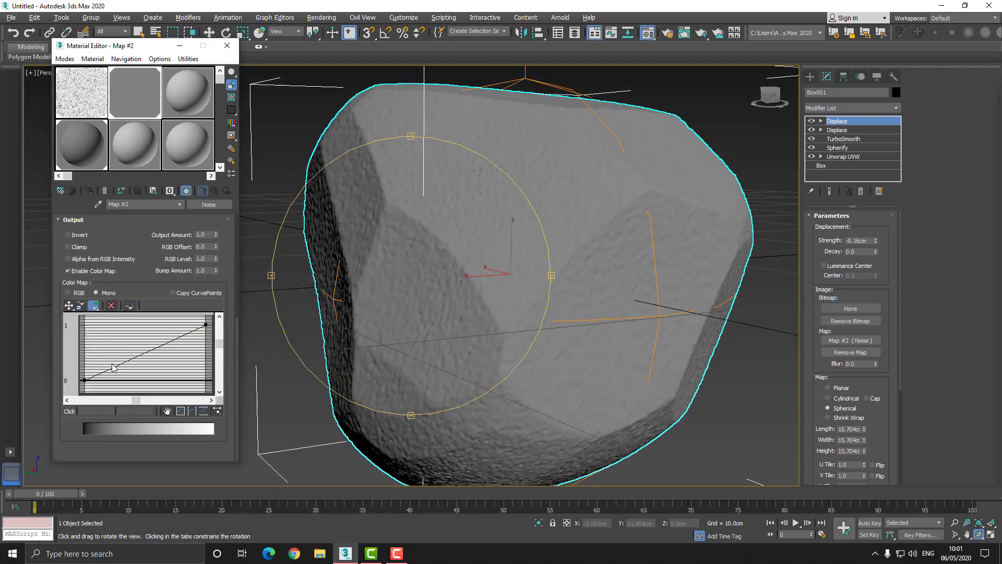
click(113, 368)
click(68, 306)
drag(112, 367, 205, 380)
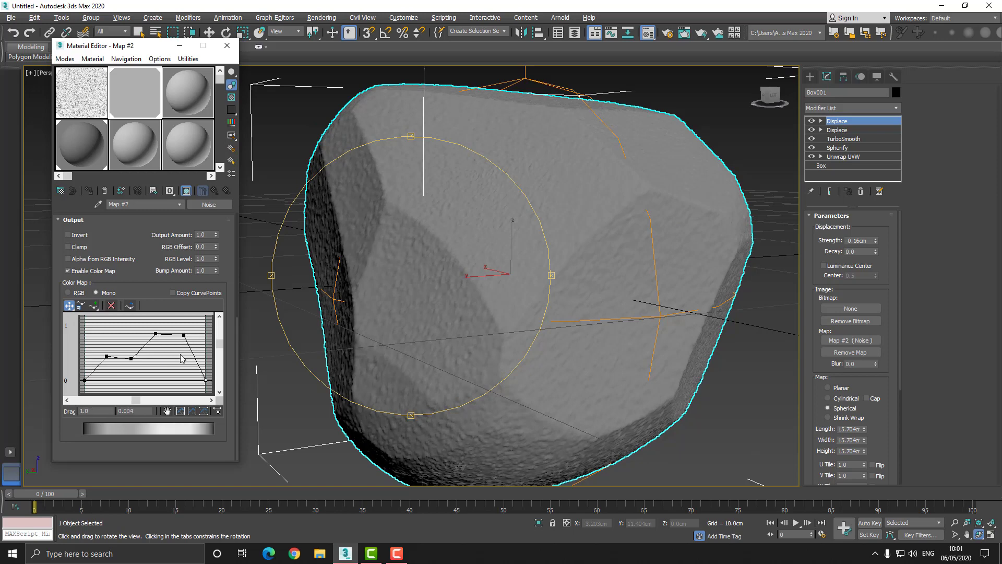
drag(155, 333, 141, 355)
mouse_move(440, 279)
mouse_down()
mouse_move(497, 286)
mouse_move(431, 285)
mouse_up()
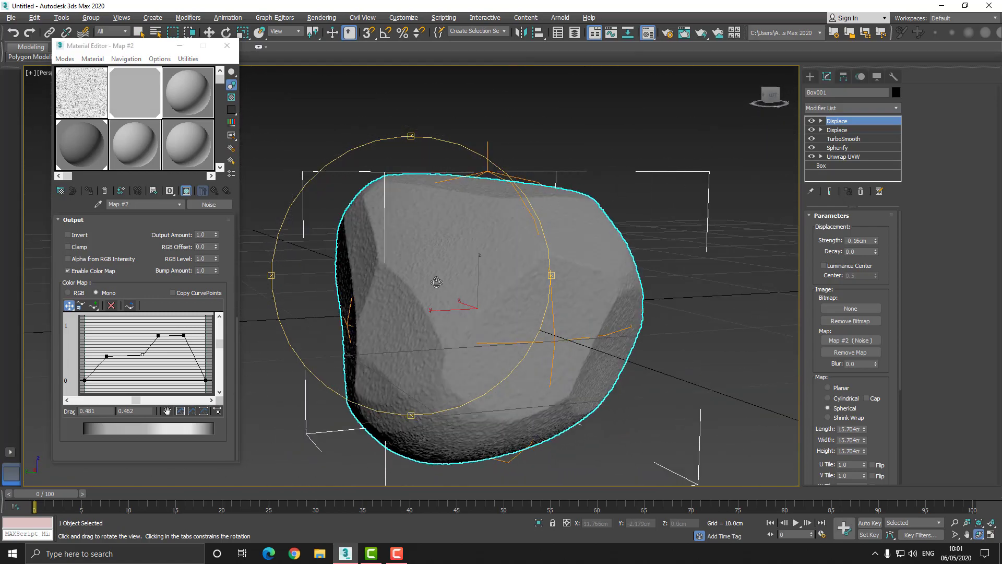
- Tune the Noise map to size 0.3, levels 2.7 and a low threshold of 0.225
drag(139, 245, 147, 397)
drag(61, 251, 111, 324)
drag(487, 216, 506, 258)
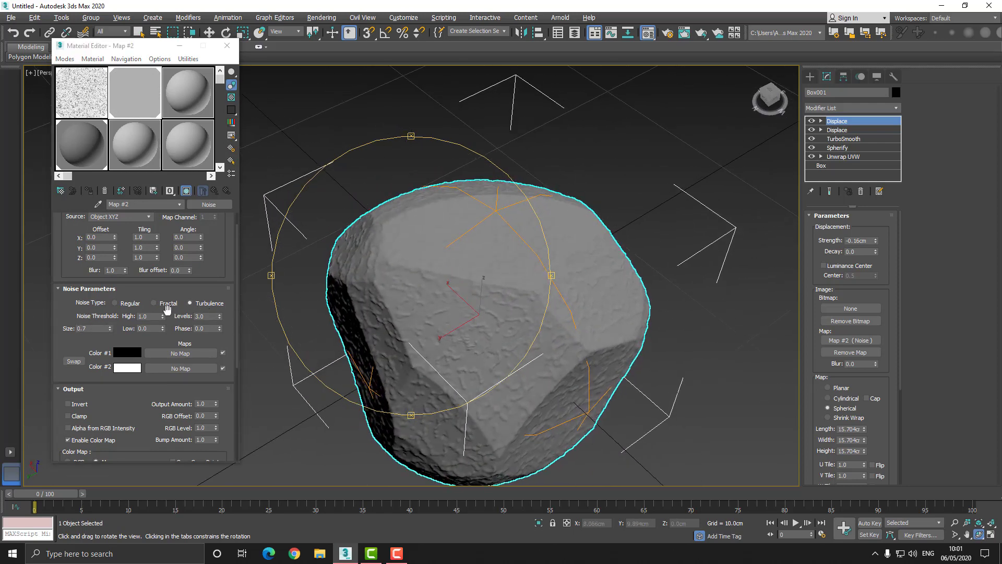
drag(163, 315, 165, 298)
drag(171, 335, 223, 306)
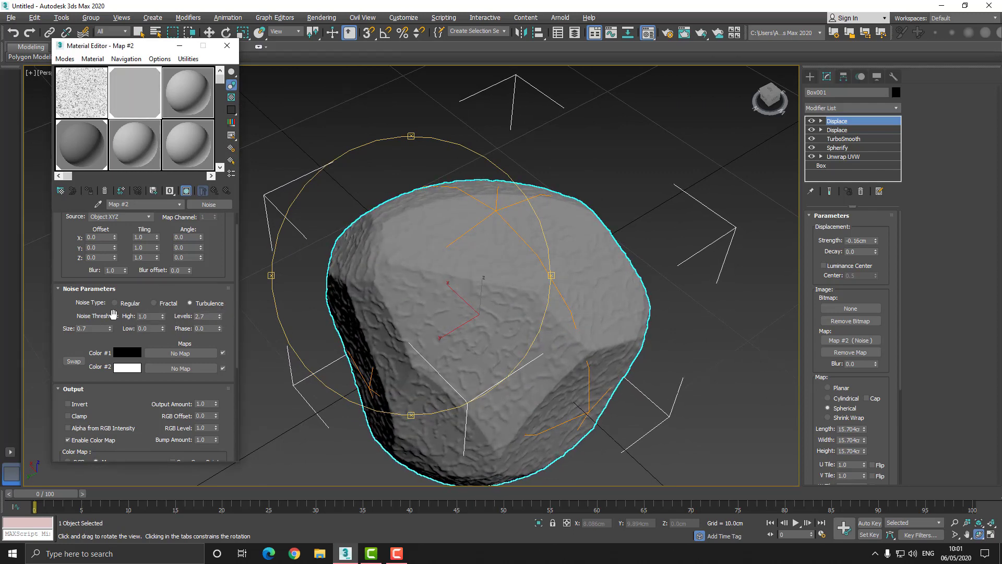
drag(163, 329, 162, 305)
drag(435, 312, 454, 268)
- Add a Melt modifier to the rock with an amount of 25.0 and check the flattened shape from several sides
click(845, 107)
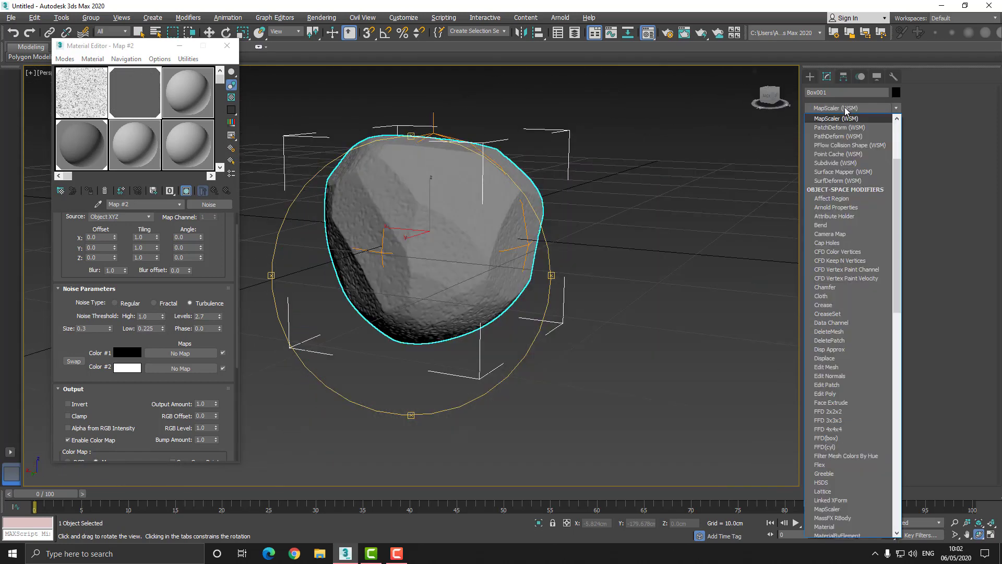
key(m)
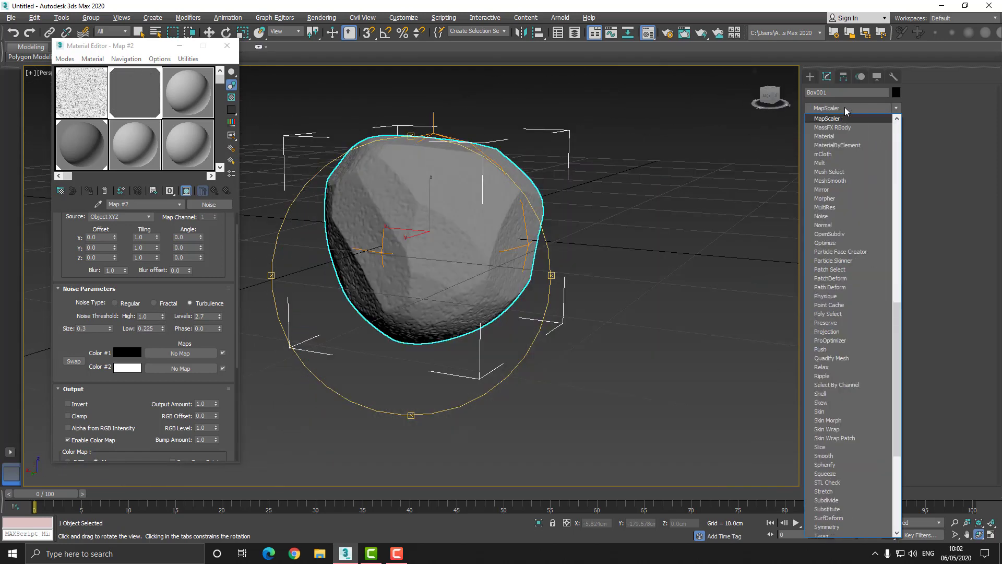
click(834, 163)
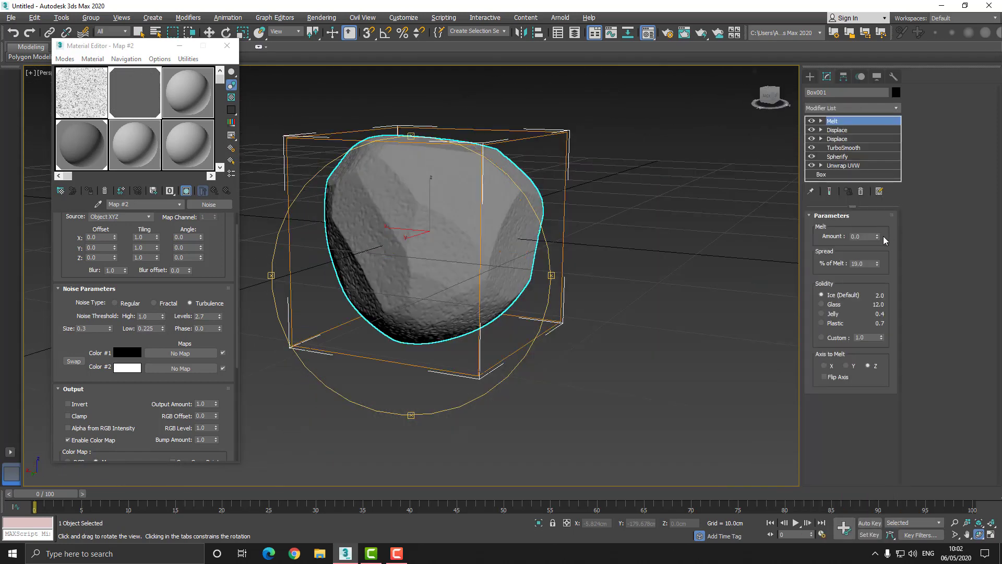
drag(879, 236, 879, 214)
drag(407, 270, 422, 243)
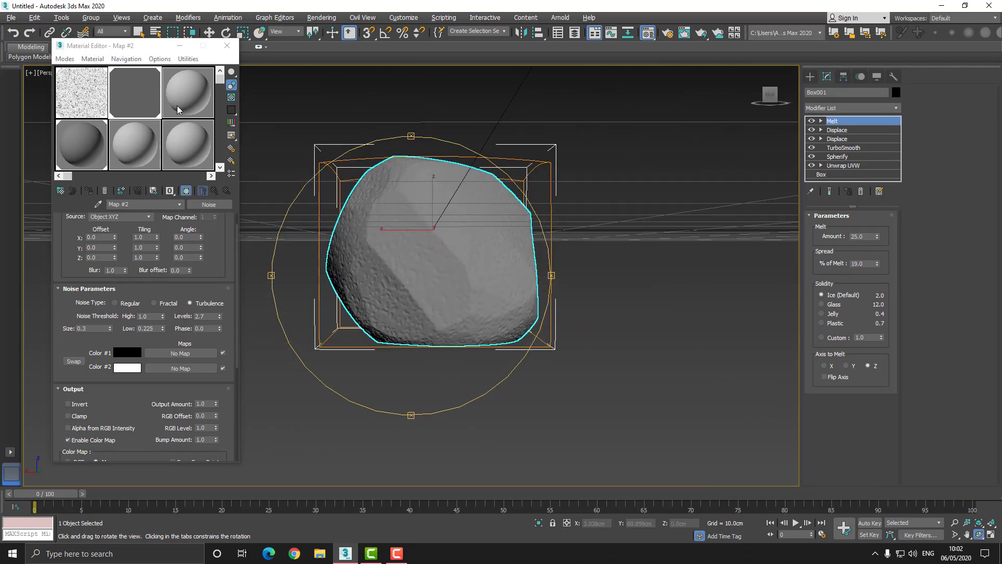
drag(484, 249, 511, 255)
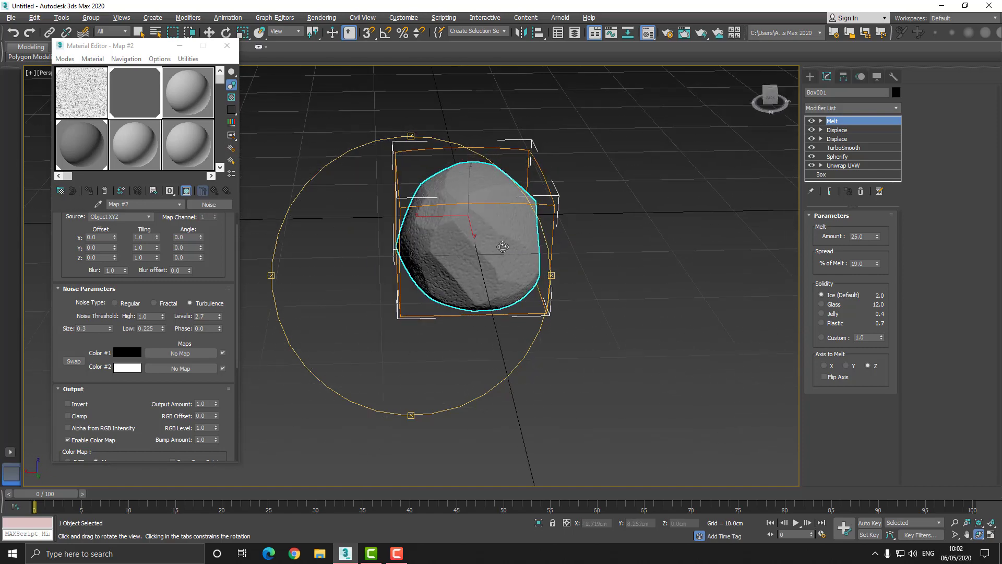
- Lighten the Cellular map's first division colour slightly and reduce its cell size to about 11
click(97, 101)
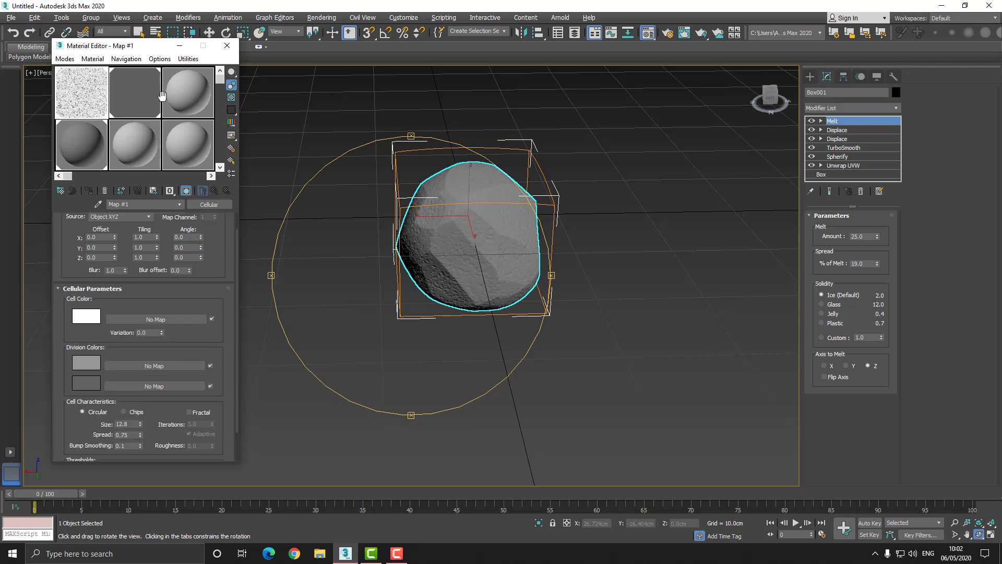
click(92, 360)
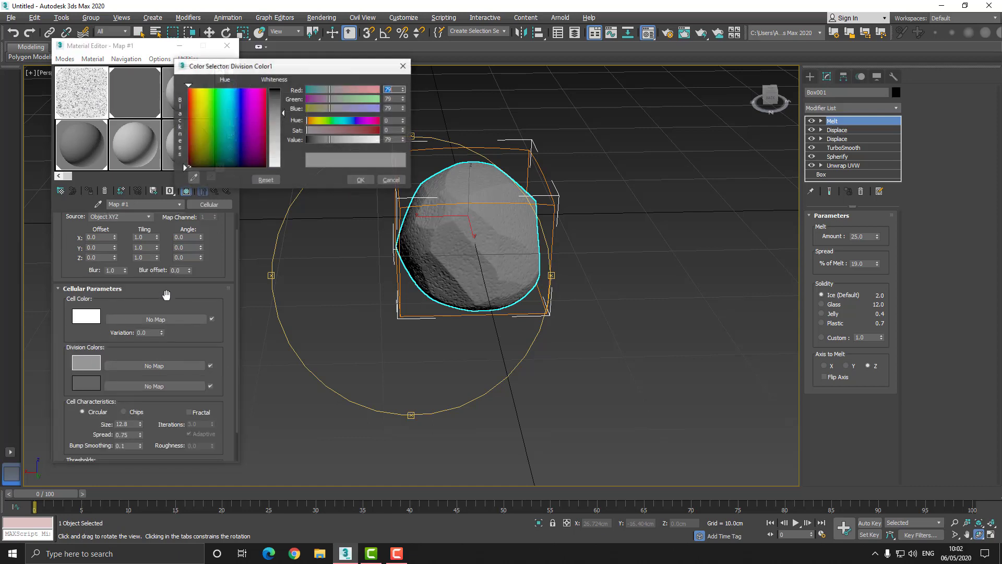
drag(283, 111, 291, 145)
click(360, 179)
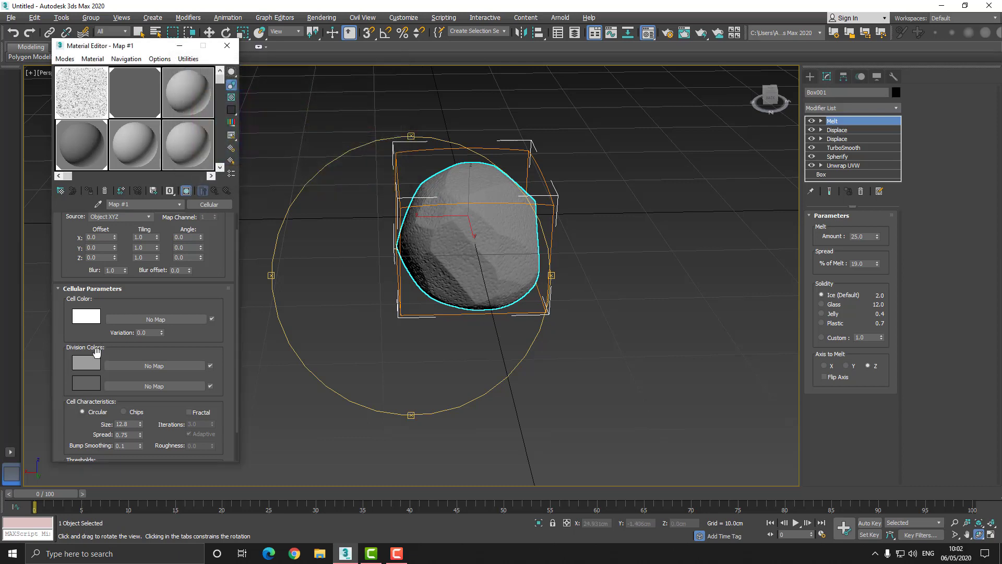
scroll(108, 342, down, 2)
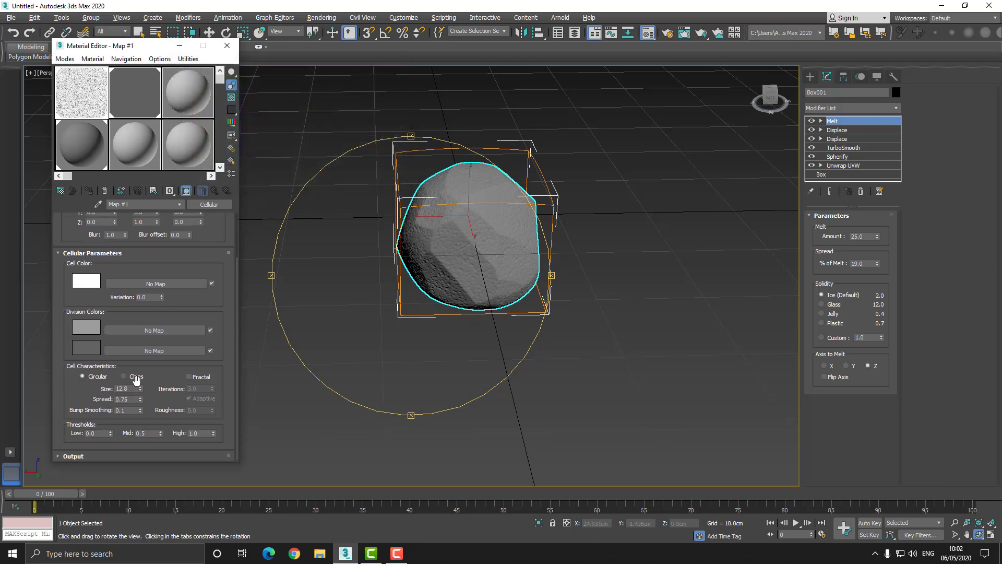
drag(139, 387, 144, 395)
drag(417, 263, 495, 243)
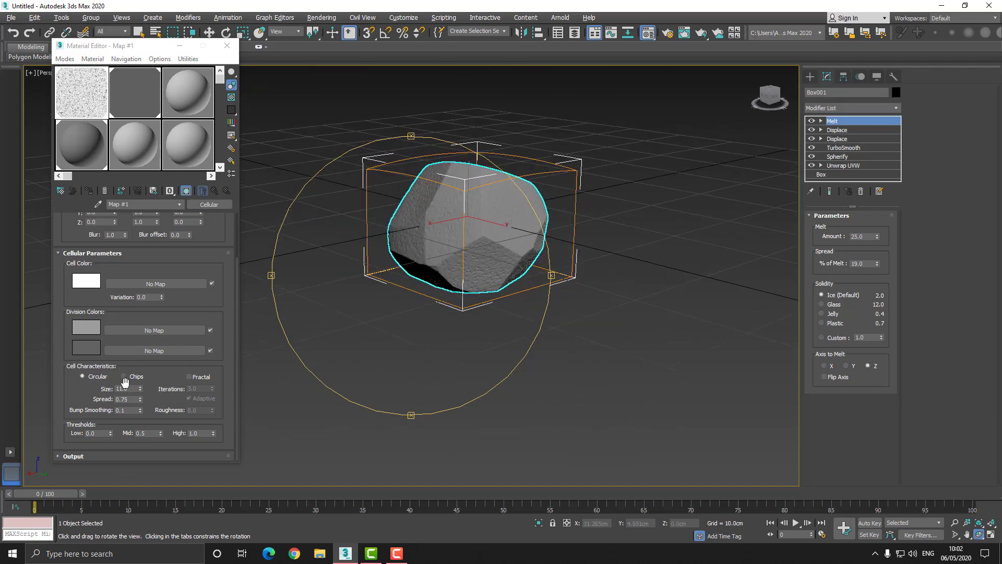
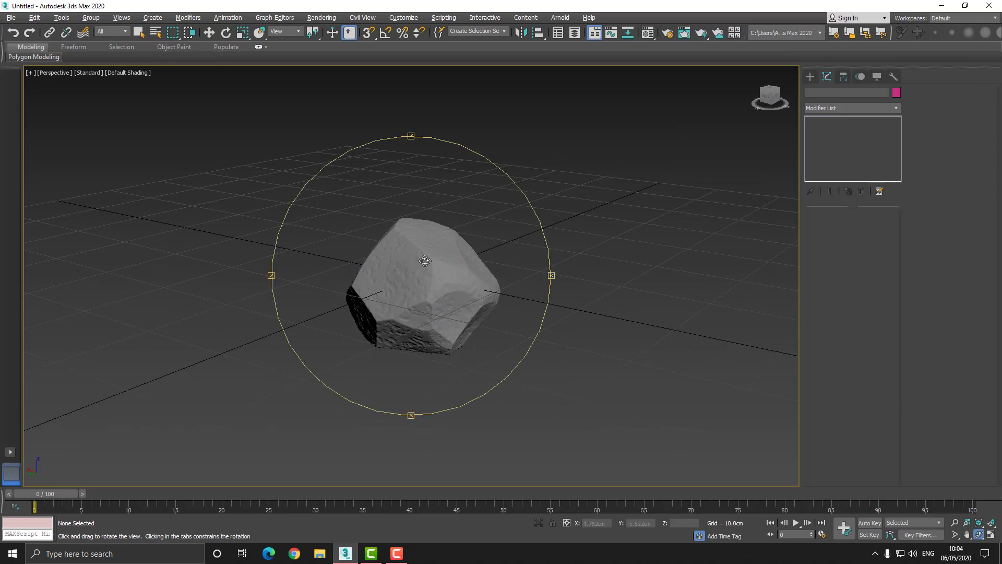
- Activate the Move tool and select the finished rock
click(209, 33)
click(407, 285)
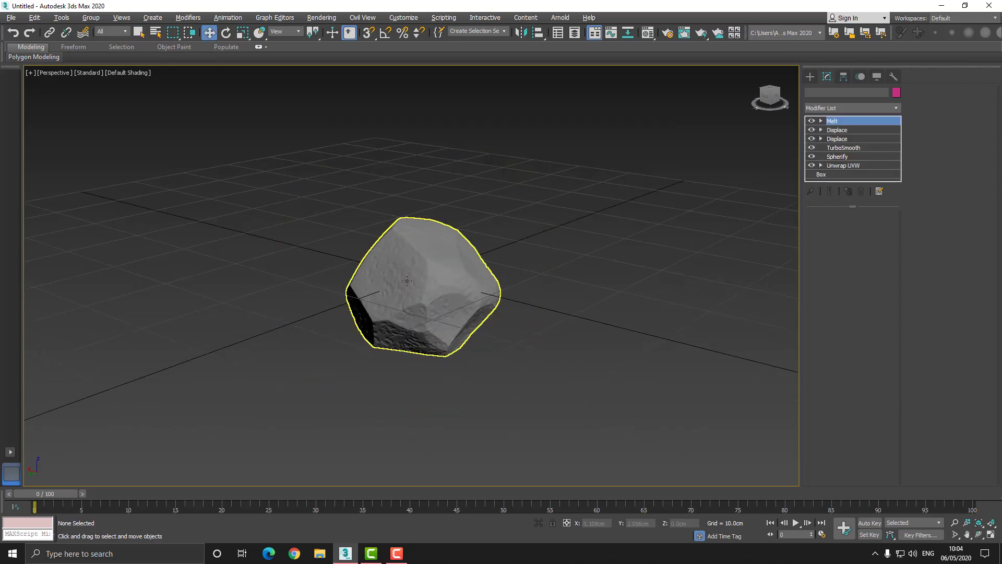
right_click(407, 284)
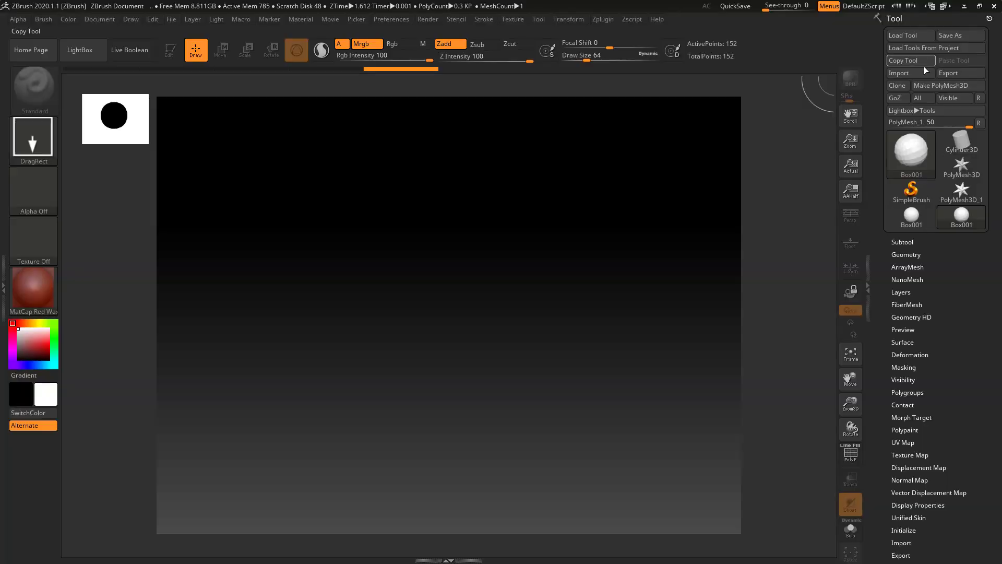
- Switch to ZBrush, import the Rock mesh from the Desktop, and draw it on the canvas in Edit mode
click(921, 71)
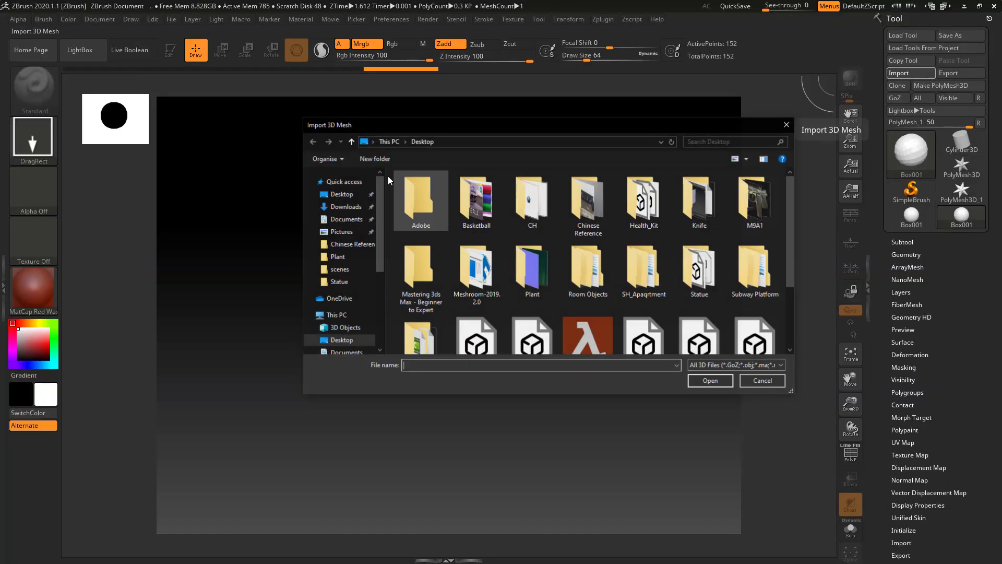
drag(791, 238, 781, 300)
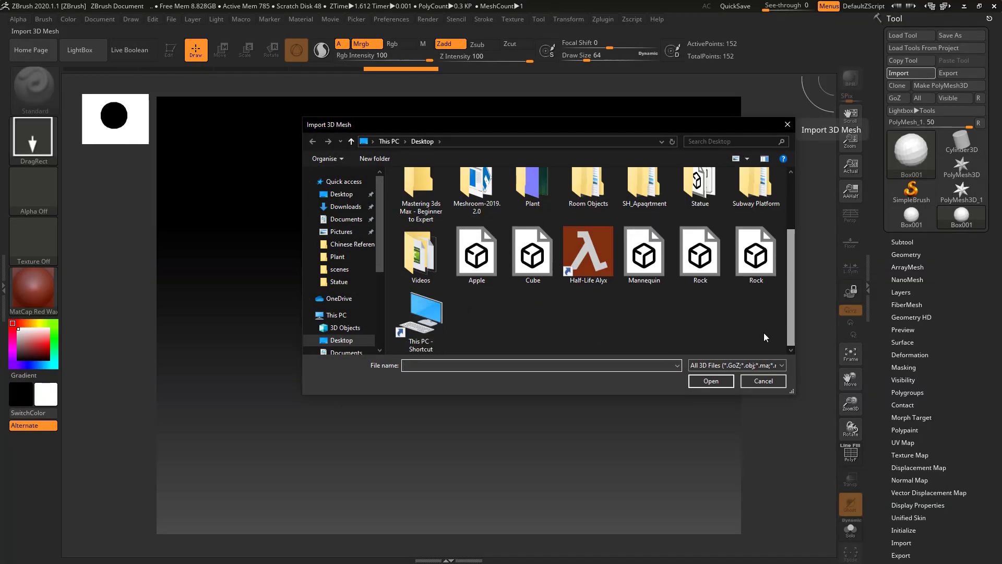
double_click(758, 273)
drag(487, 300, 496, 551)
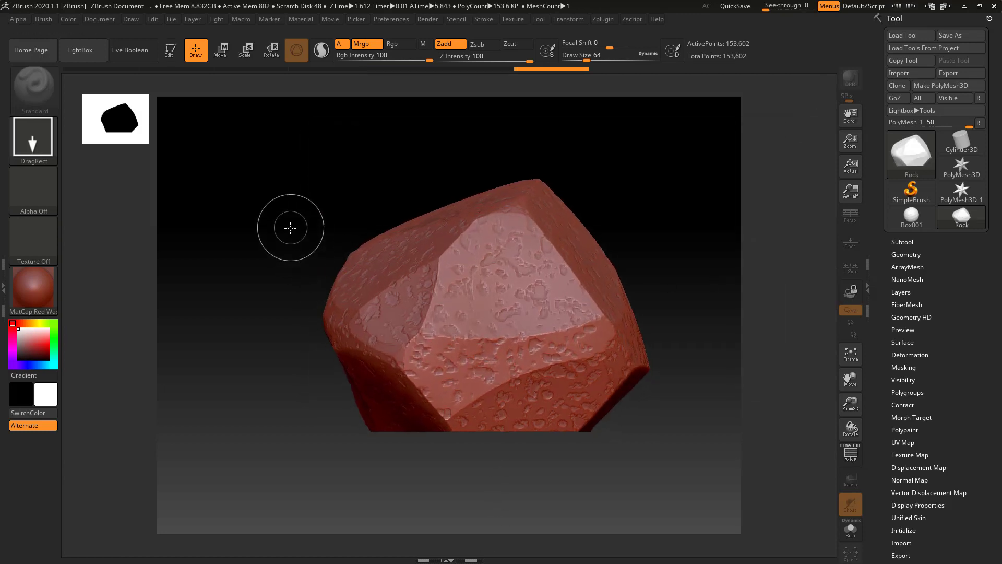
mouse_move(268, 269)
mouse_down()
mouse_move(282, 253)
mouse_move(280, 273)
mouse_move(319, 284)
mouse_move(269, 277)
mouse_move(198, 225)
mouse_up()
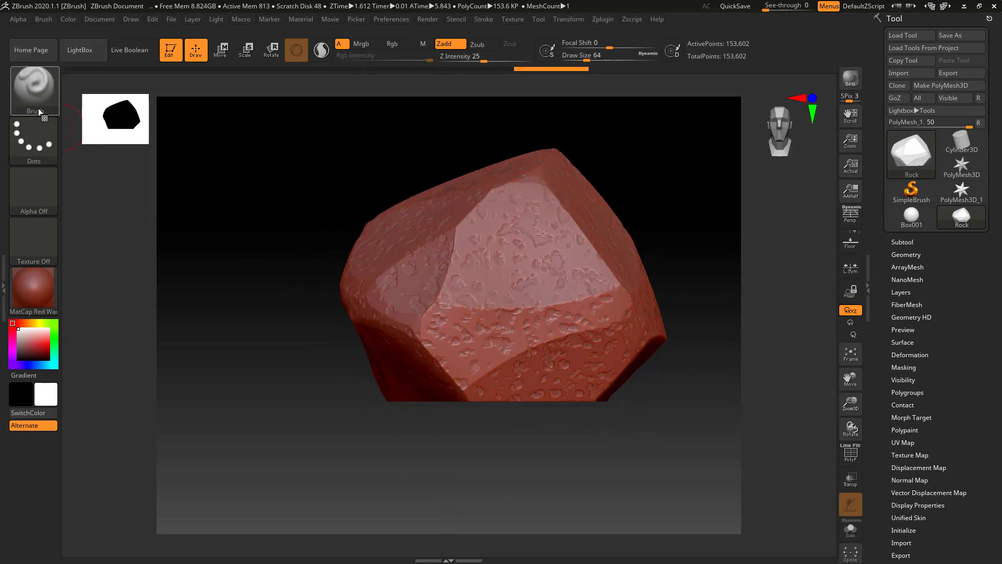
- Try a MatCap GreenClay material on the rock, and replace it with MatCap White01
click(32, 294)
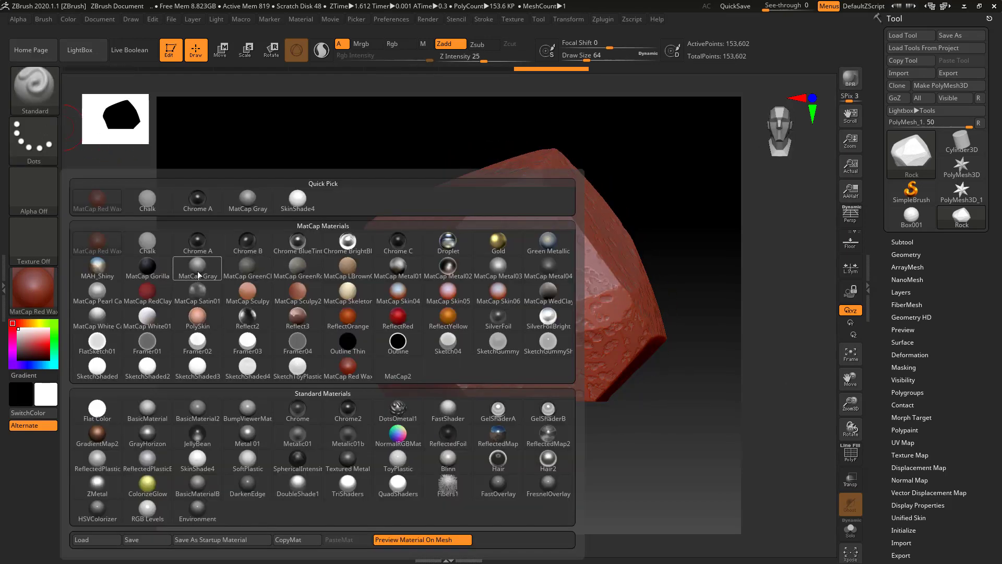
click(250, 269)
alt+drag(245, 295, 268, 315)
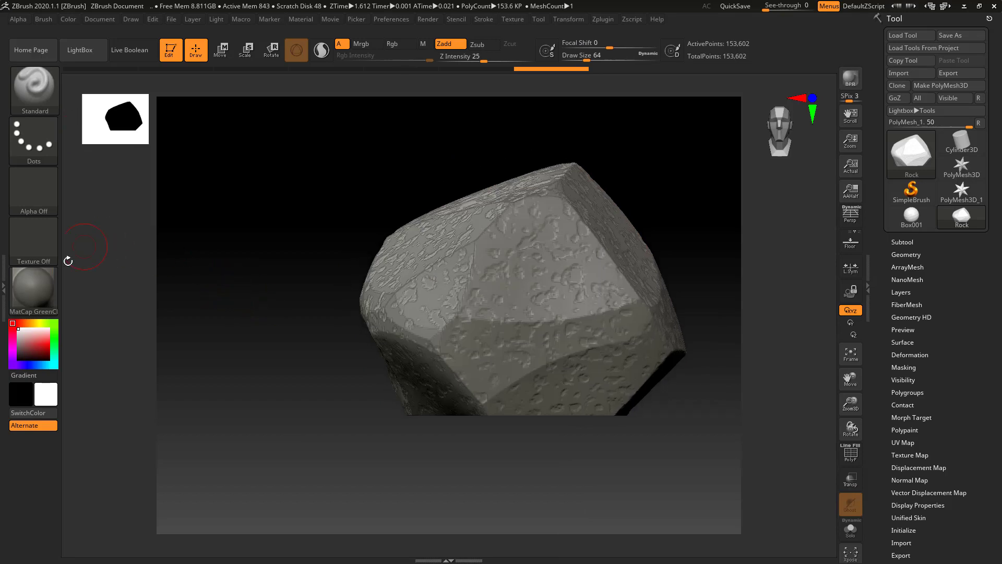
click(39, 290)
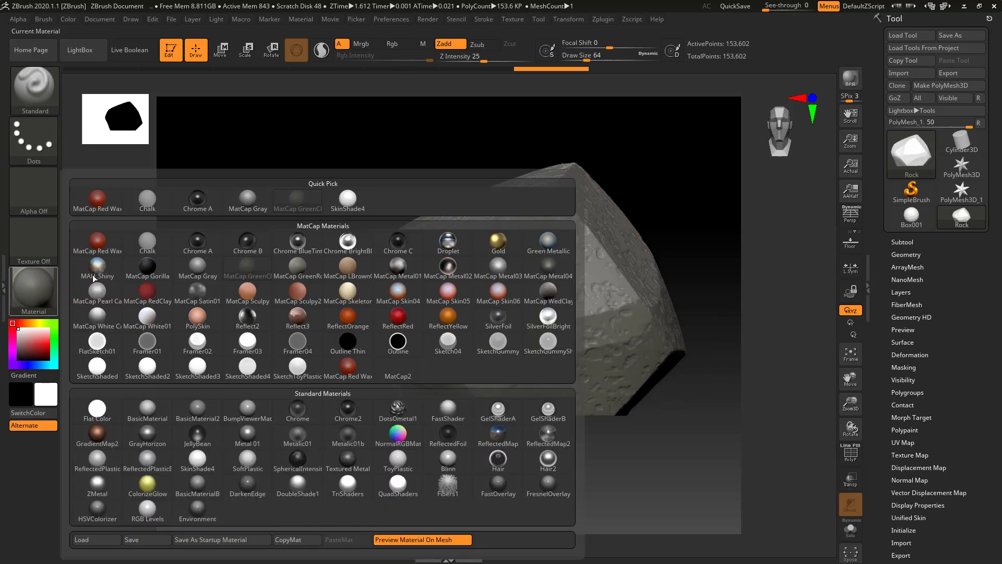
click(152, 320)
drag(293, 289, 286, 310)
- Choose the ClayBuildup sculpting brush and view the remeshed rock's wireframe from another side
click(47, 93)
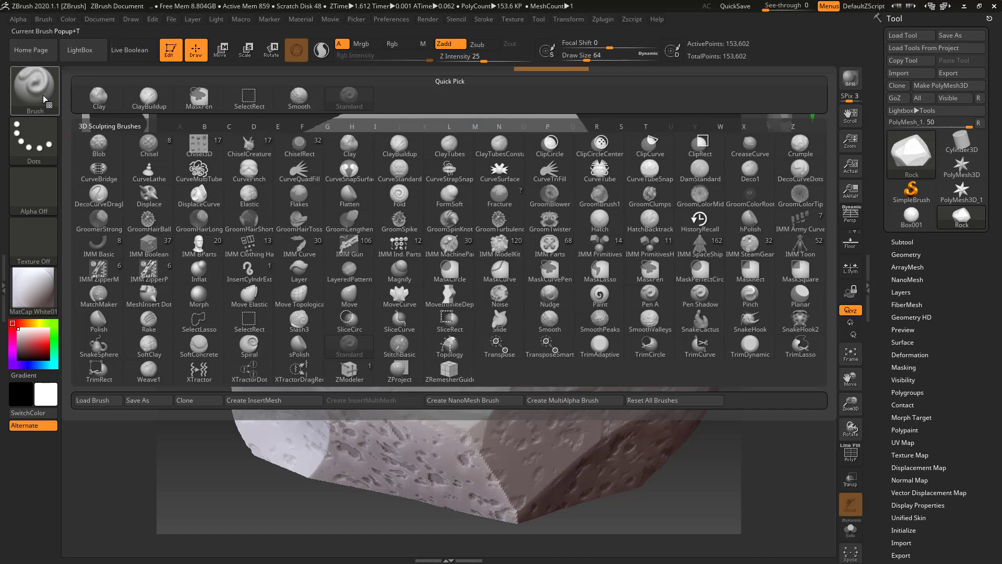
key(c)
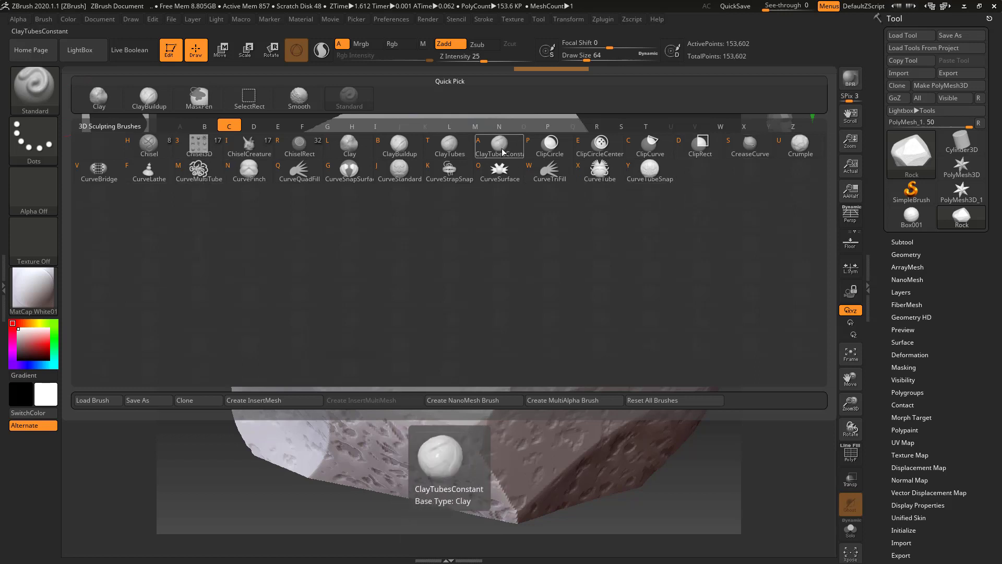
click(399, 144)
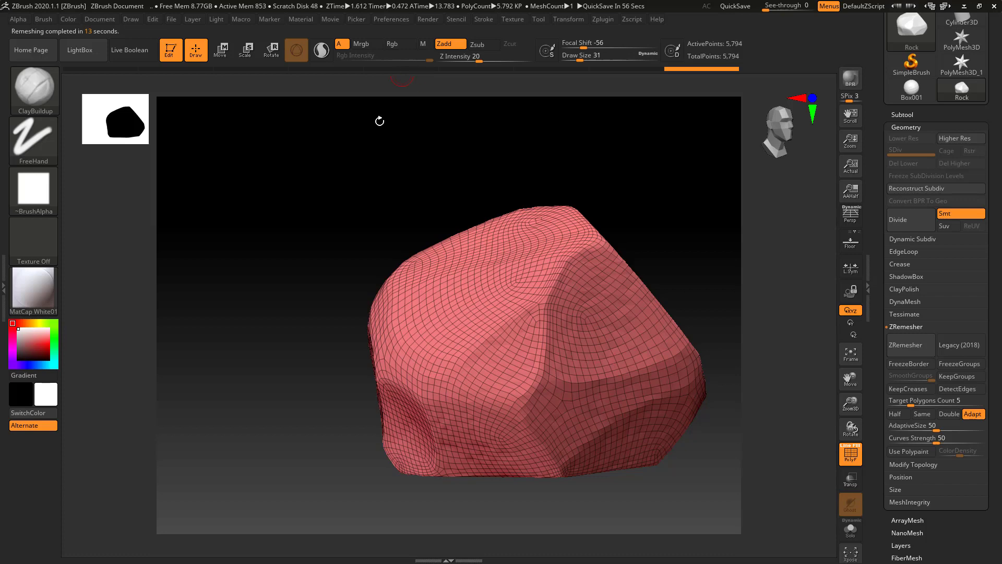
mouse_move(351, 189)
mouse_down()
mouse_move(320, 224)
mouse_move(360, 233)
mouse_move(295, 226)
mouse_move(320, 235)
mouse_up()
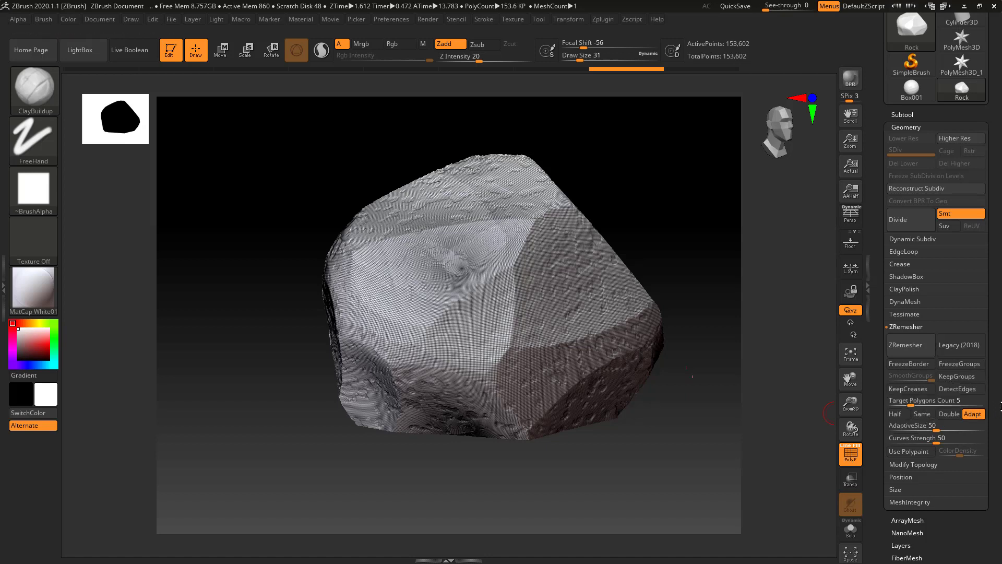
- Set the Target Polygons Count to 2, remesh the rock with ZRemesher, and view the low-poly mesh from another side
click(973, 404)
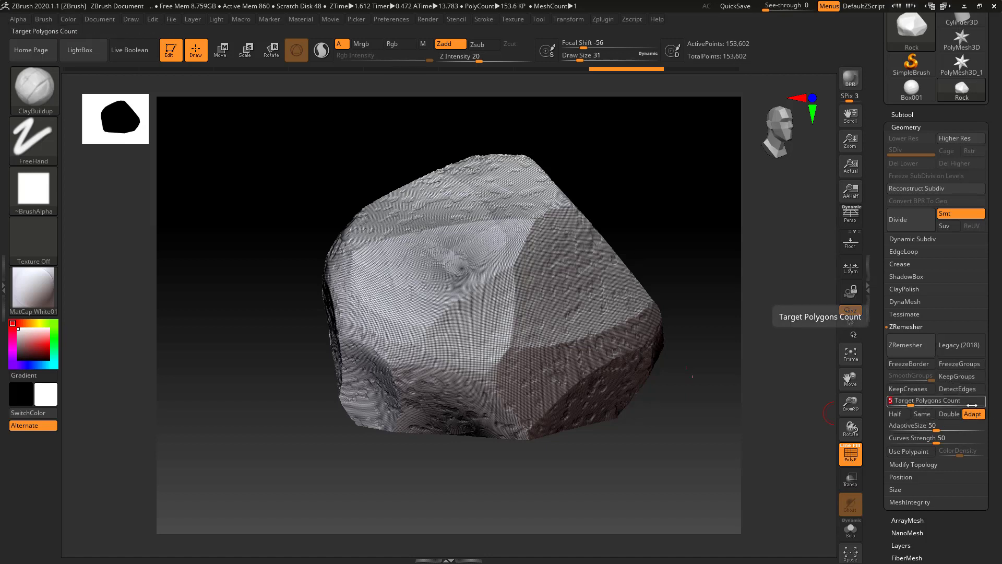
key(Return)
click(930, 339)
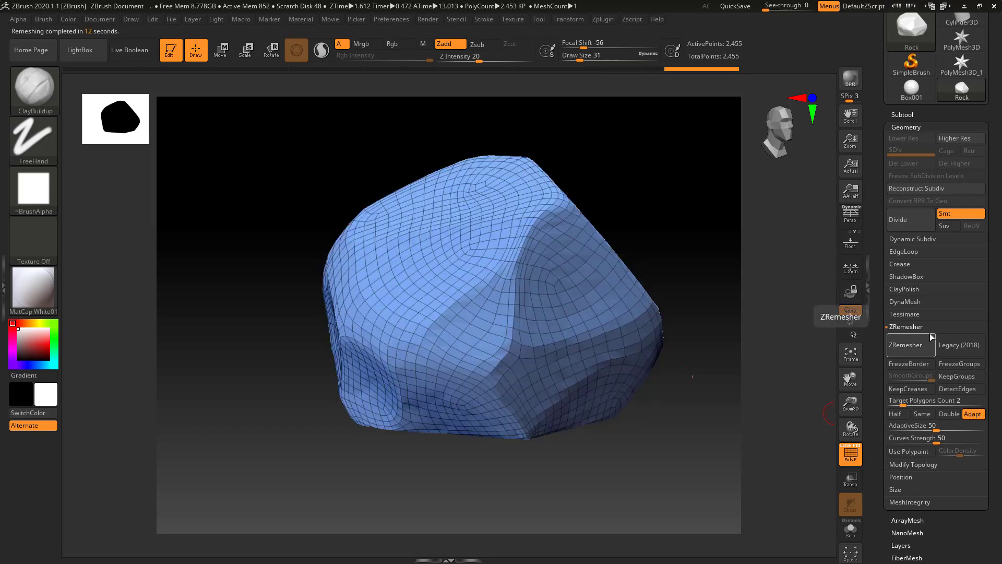
drag(324, 230, 323, 277)
mouse_move(322, 277)
right_down()
mouse_move(303, 290)
mouse_move(286, 274)
right_up()
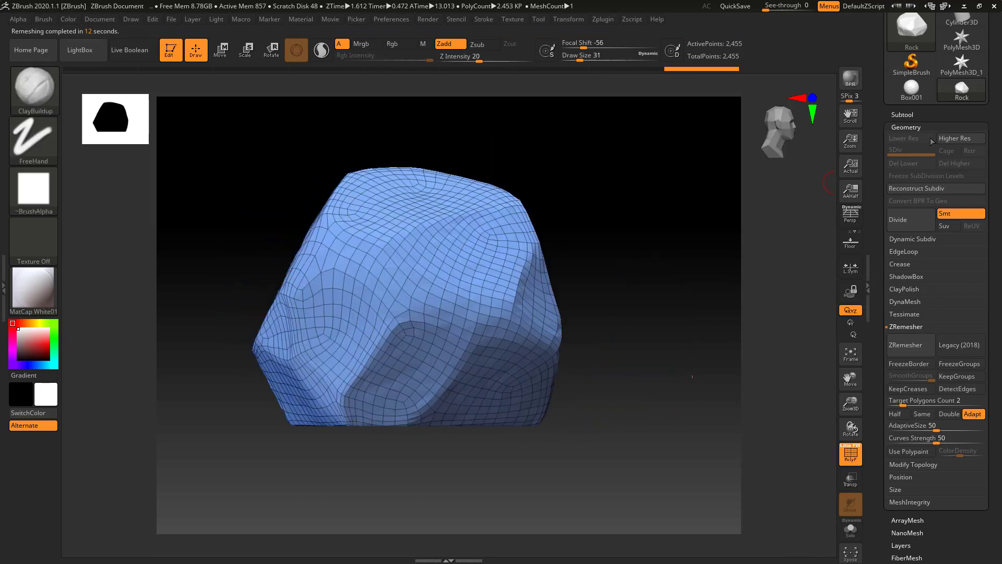
scroll(950, 140, up, 3)
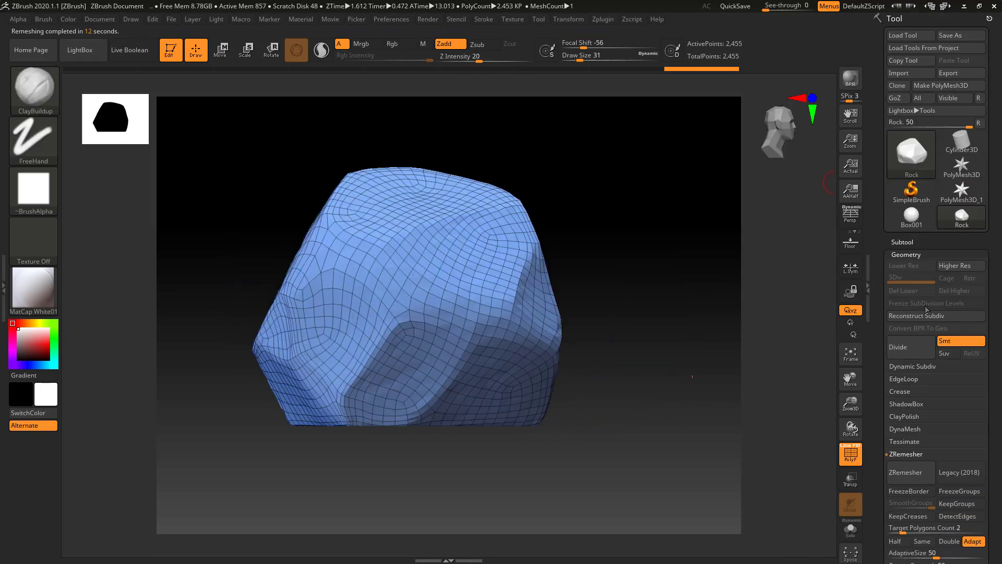
click(950, 72)
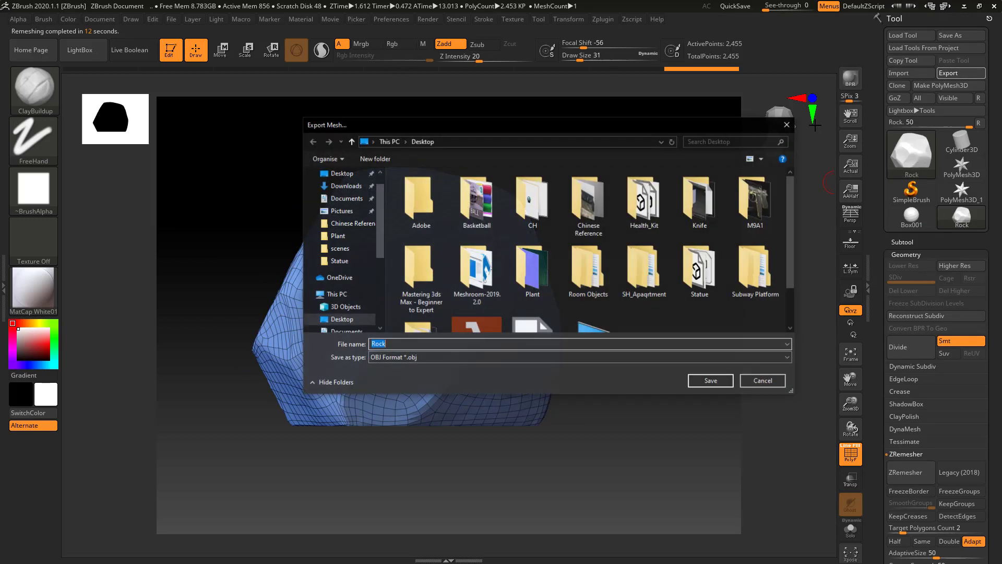
scroll(511, 293, down, 1)
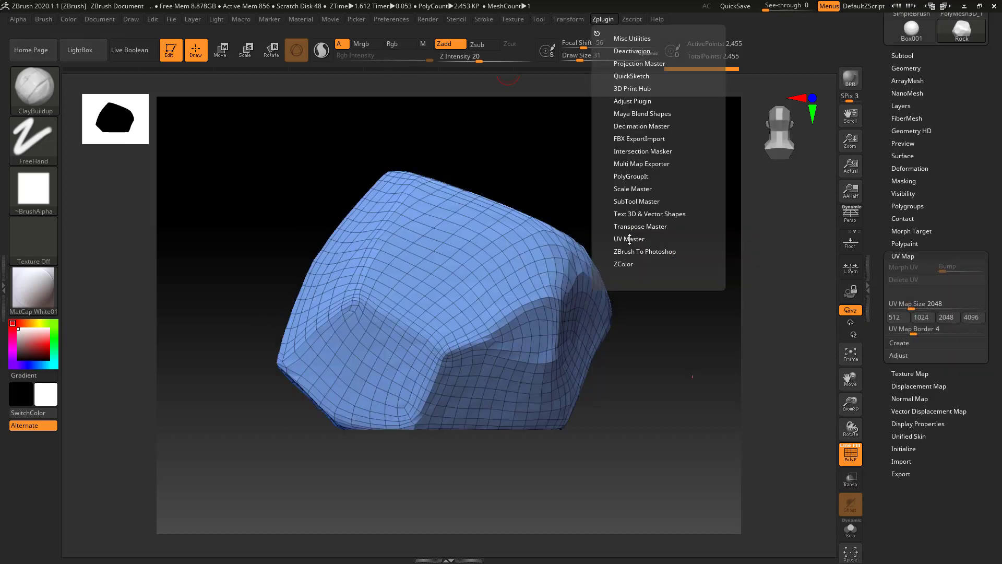
- Dock the Zplugin palette in the tray with UV Master expanded, and unwrap the rock with Symmetry on
click(630, 239)
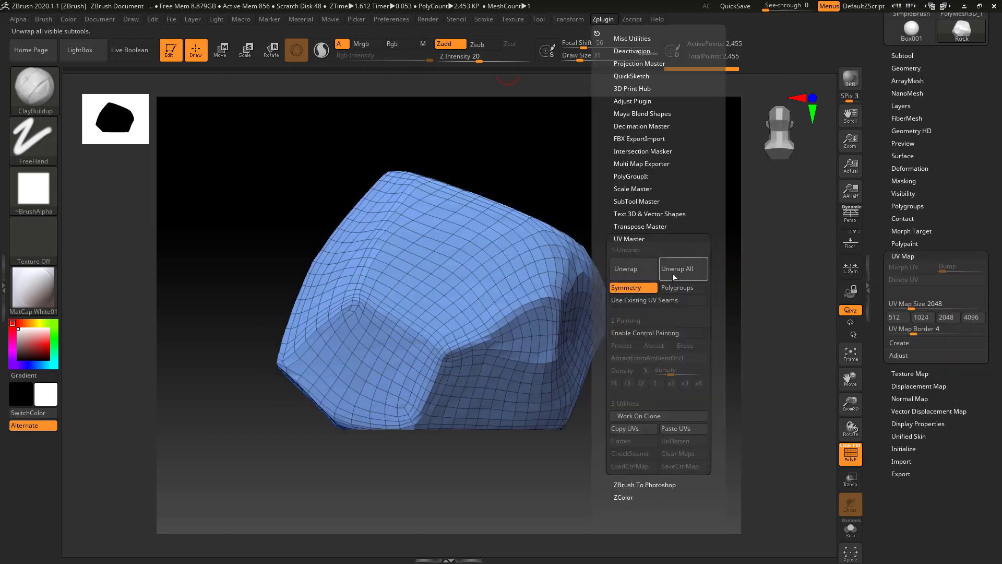
click(619, 271)
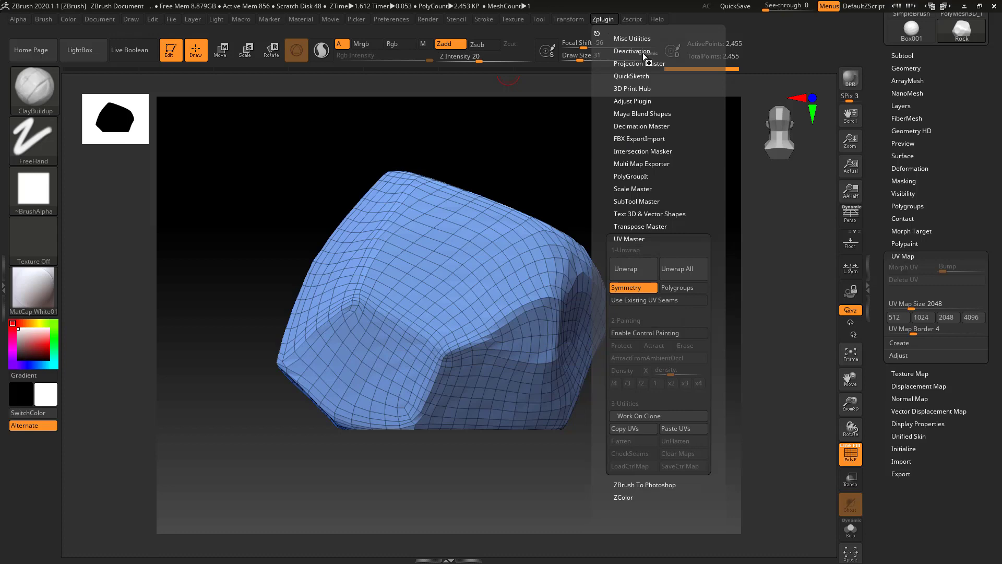
click(607, 22)
click(604, 22)
drag(598, 31, 898, 491)
drag(954, 510, 922, 399)
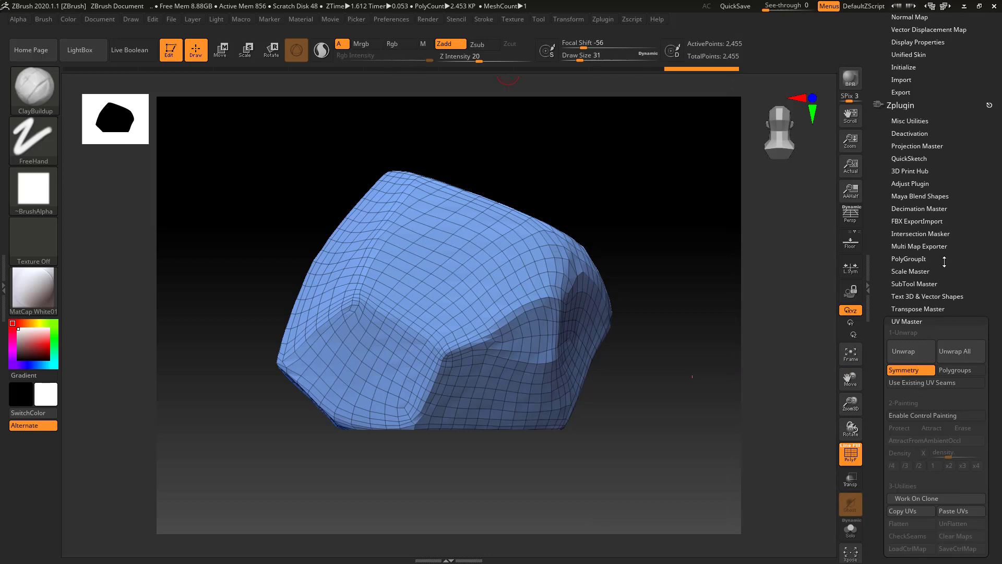
drag(965, 305, 946, 218)
click(917, 234)
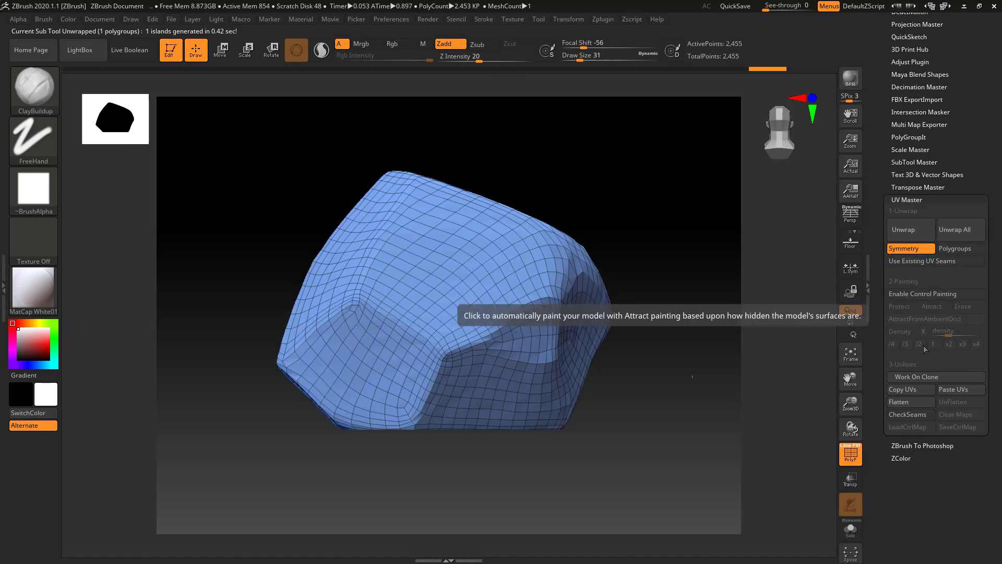
- Enable control painting in UV Master, choose Protect, and enlarge the Draw Size to 87
click(932, 293)
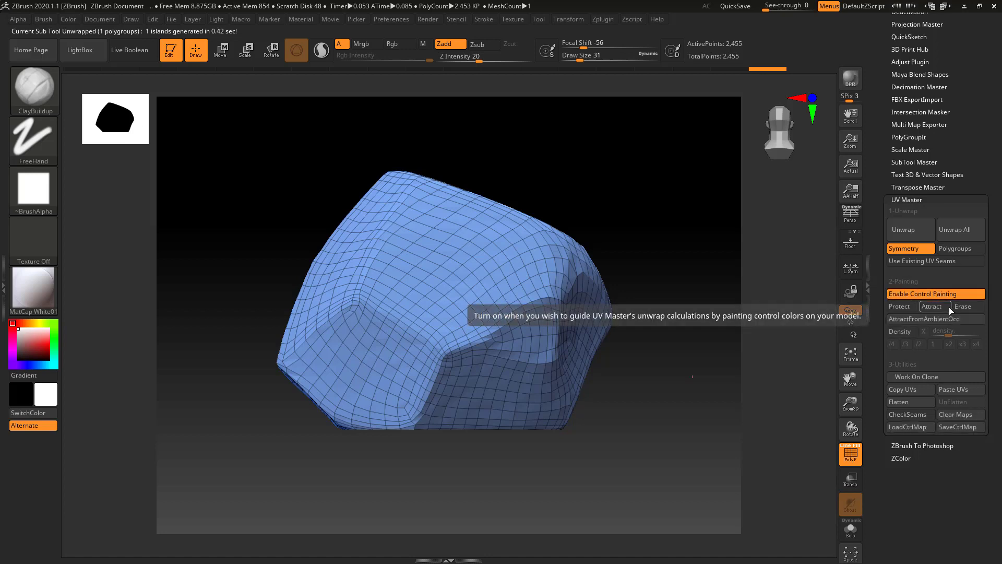
click(898, 307)
mouse_move(582, 180)
mouse_down()
mouse_move(577, 172)
mouse_move(573, 237)
mouse_up()
mouse_move(441, 305)
mouse_down()
mouse_move(386, 385)
mouse_move(426, 423)
mouse_move(527, 402)
mouse_move(476, 334)
mouse_move(532, 365)
mouse_move(444, 417)
mouse_move(417, 449)
mouse_move(397, 384)
mouse_move(363, 343)
mouse_up()
key(space)
- Paint Protect areas over the flat faces on all sides of the rock, keeping the edges between them unpainted
mouse_move(226, 288)
mouse_down()
mouse_move(277, 288)
mouse_move(337, 327)
mouse_up()
drag(473, 285, 464, 322)
mouse_move(308, 229)
mouse_down()
mouse_move(305, 217)
mouse_move(324, 262)
mouse_up()
drag(414, 286, 448, 292)
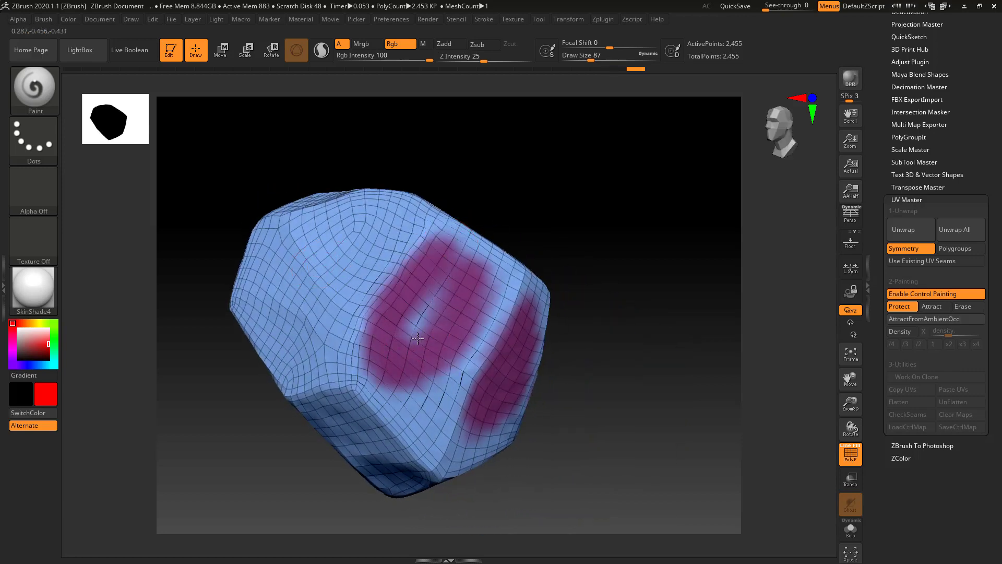
mouse_move(469, 161)
mouse_down()
mouse_move(553, 208)
mouse_move(550, 224)
mouse_up()
mouse_move(501, 281)
mouse_down()
mouse_move(441, 300)
mouse_move(505, 377)
mouse_move(444, 309)
mouse_up()
drag(516, 166, 559, 183)
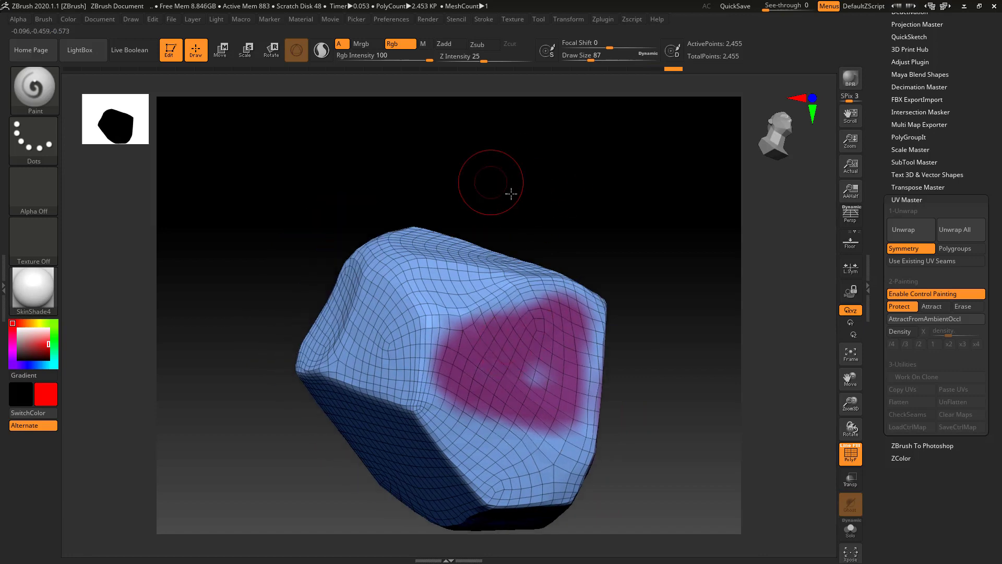
drag(500, 189, 558, 194)
mouse_move(538, 355)
mouse_down()
mouse_move(522, 374)
mouse_move(553, 379)
mouse_up()
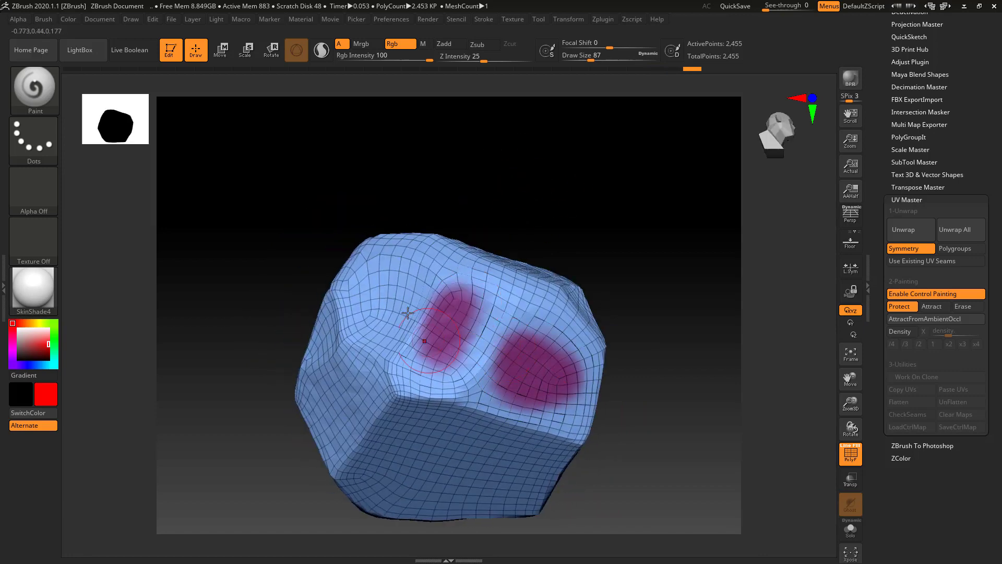
drag(386, 261, 383, 314)
drag(222, 413, 498, 291)
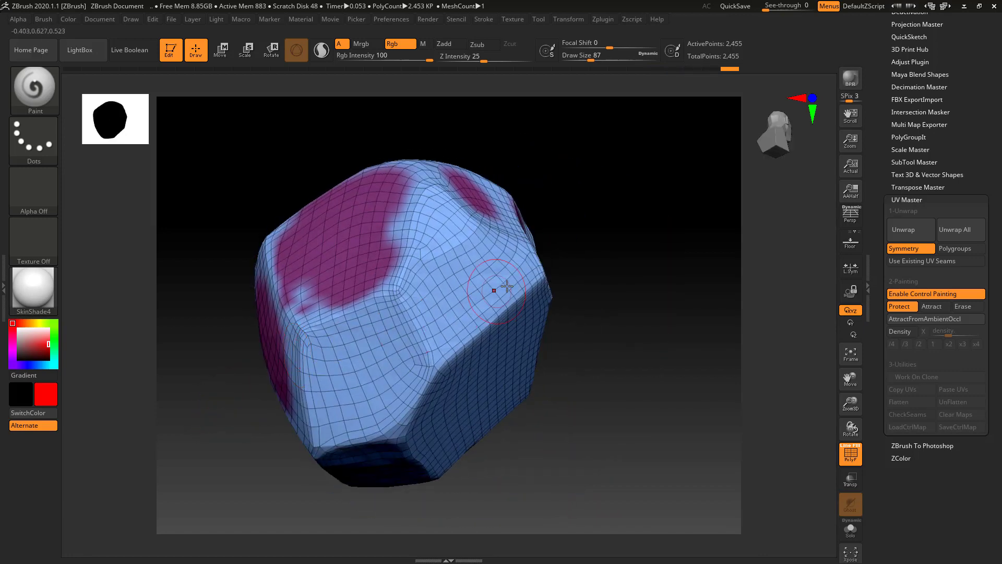
drag(233, 386, 324, 334)
mouse_move(646, 116)
mouse_down()
mouse_move(537, 177)
mouse_move(548, 213)
mouse_move(501, 415)
mouse_move(412, 238)
mouse_move(428, 402)
mouse_move(492, 322)
mouse_up()
mouse_move(409, 333)
mouse_down()
mouse_move(470, 412)
mouse_move(548, 334)
mouse_move(444, 412)
mouse_move(329, 345)
mouse_up()
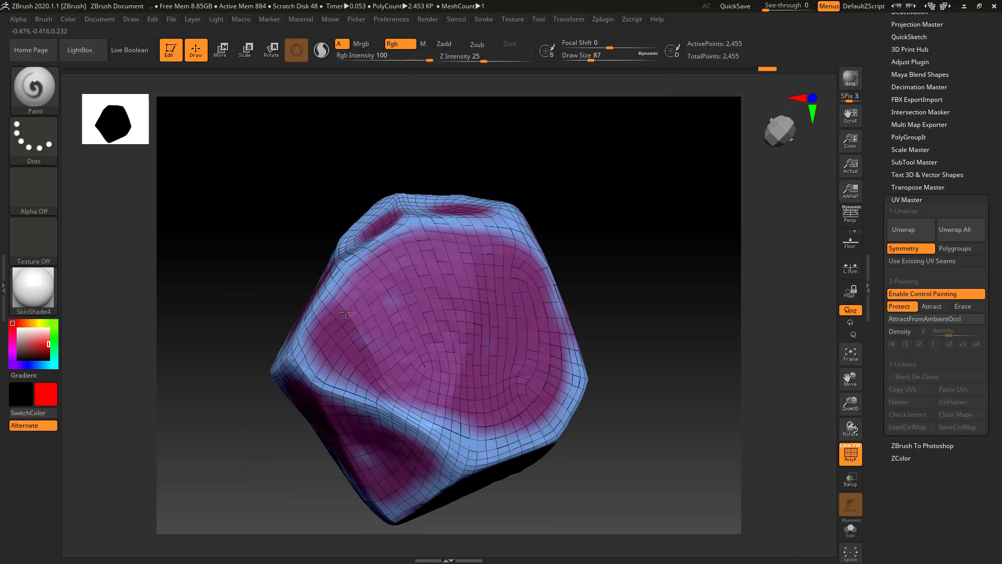
mouse_move(264, 320)
mouse_down()
mouse_move(263, 282)
mouse_move(464, 322)
mouse_move(482, 367)
mouse_up()
mouse_move(246, 400)
mouse_down()
mouse_move(239, 365)
mouse_move(359, 300)
mouse_up()
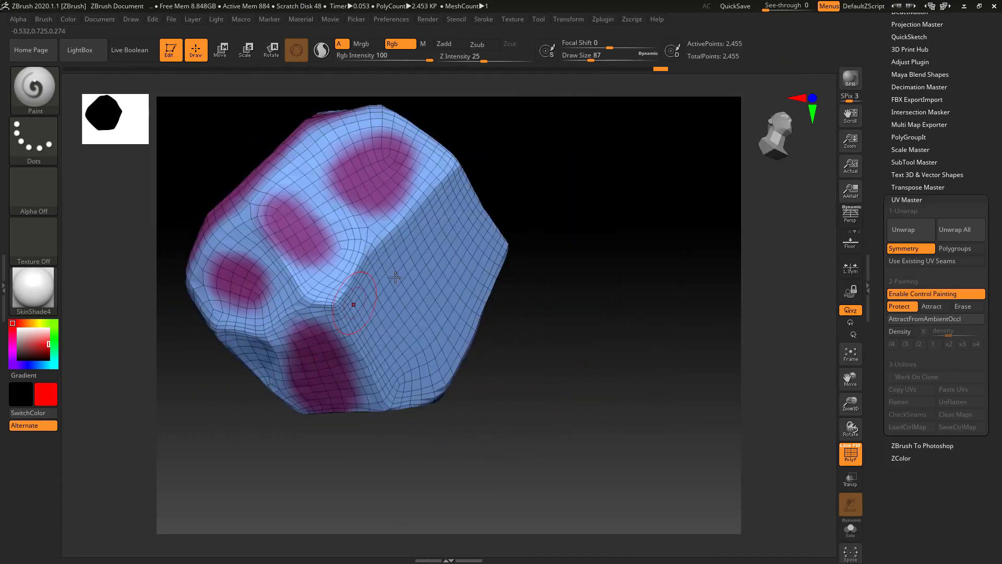
mouse_move(414, 238)
mouse_down()
mouse_move(402, 355)
mouse_move(475, 234)
mouse_move(413, 297)
mouse_move(410, 370)
mouse_move(370, 302)
mouse_move(456, 200)
mouse_up()
mouse_move(565, 218)
alt+mouse_down()
mouse_move(537, 241)
mouse_move(555, 283)
mouse_move(537, 216)
mouse_move(499, 177)
mouse_move(465, 235)
alt+mouse_up()
mouse_move(394, 286)
mouse_down()
mouse_move(354, 337)
mouse_move(383, 291)
mouse_move(368, 358)
mouse_up()
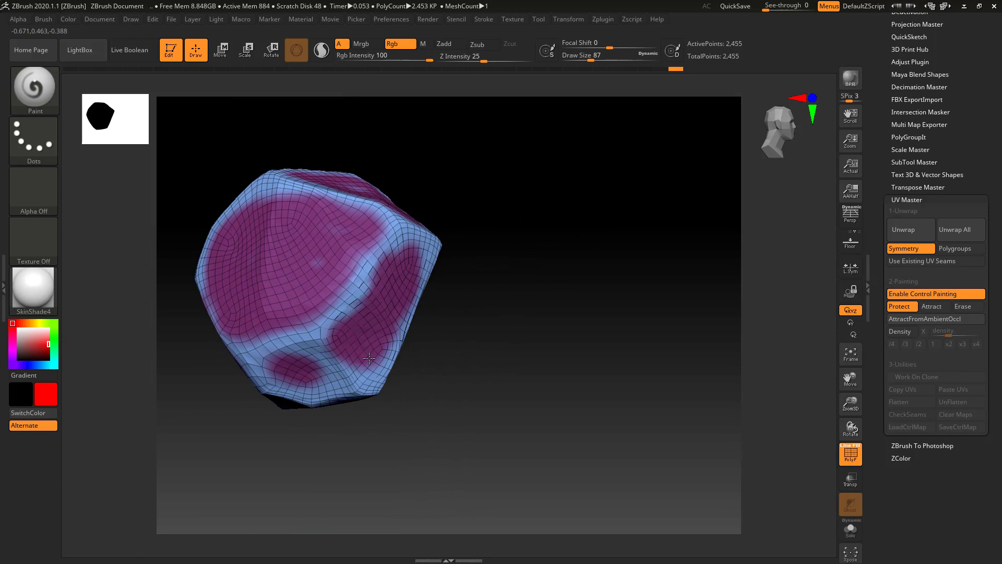
- Switch to Attract painting with a Draw Size of 56, and paint the edge between two protected faces
click(932, 306)
drag(501, 260, 543, 261)
key(space)
drag(461, 256, 383, 334)
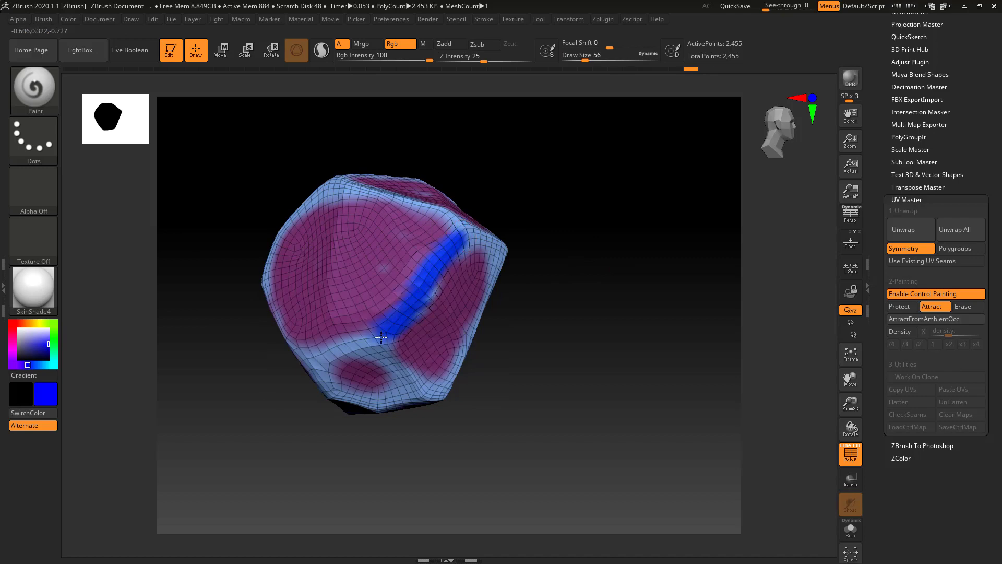
- Paint Attract strokes along the remaining edges all around the rock, undoing and repainting stray strokes
drag(605, 388, 564, 344)
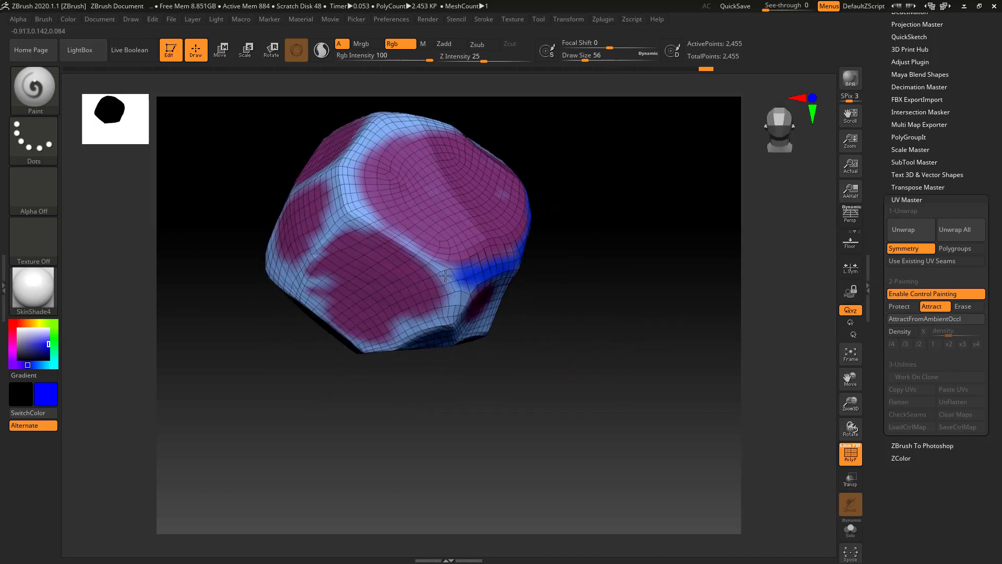
drag(352, 202, 441, 269)
mouse_move(577, 251)
mouse_down()
mouse_move(580, 198)
mouse_move(580, 228)
mouse_move(526, 126)
mouse_move(424, 190)
mouse_move(381, 266)
mouse_move(388, 289)
mouse_up()
drag(405, 396, 438, 299)
mouse_move(451, 239)
mouse_down()
mouse_move(361, 275)
mouse_move(279, 212)
mouse_up()
mouse_move(224, 154)
mouse_down()
mouse_move(284, 305)
mouse_move(311, 226)
mouse_up()
drag(490, 156, 438, 206)
drag(226, 224, 314, 230)
drag(473, 277, 444, 149)
drag(527, 159, 554, 199)
drag(483, 180, 458, 249)
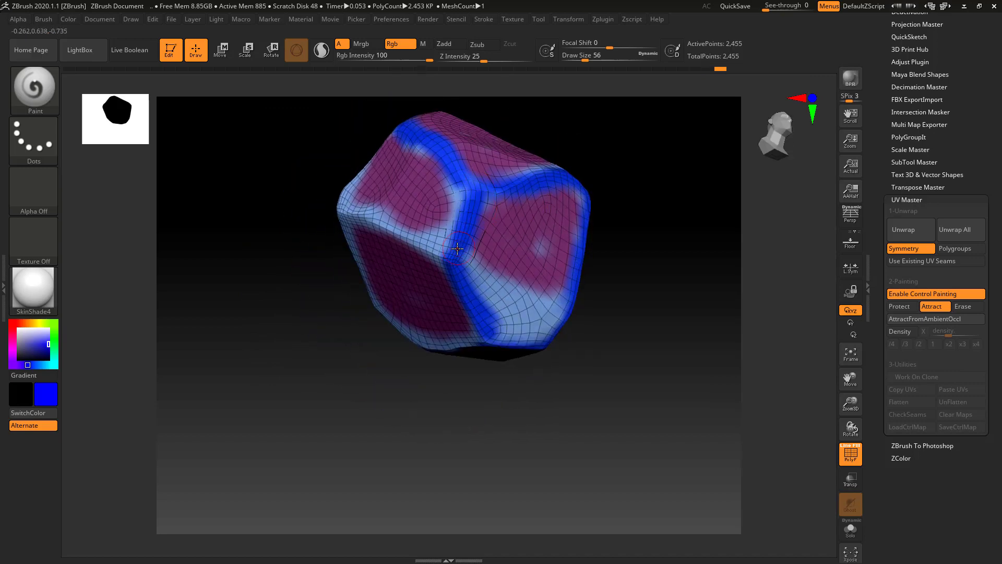
drag(266, 250, 302, 273)
mouse_move(509, 246)
mouse_down()
mouse_move(503, 230)
mouse_move(462, 209)
mouse_move(384, 183)
mouse_move(287, 298)
mouse_move(366, 261)
mouse_up()
drag(474, 374, 386, 292)
drag(313, 256, 321, 275)
drag(638, 224, 586, 291)
mouse_move(526, 275)
mouse_down()
mouse_move(482, 272)
mouse_move(465, 367)
mouse_up()
key(ctrl+z)
mouse_move(560, 271)
mouse_down()
mouse_move(482, 276)
mouse_move(471, 365)
mouse_up()
drag(470, 269, 426, 240)
key(ctrl+z)
drag(471, 270, 432, 235)
drag(612, 329, 608, 365)
- Return to Protect painting and fill in the gaps on the rock's partly painted faces
click(899, 307)
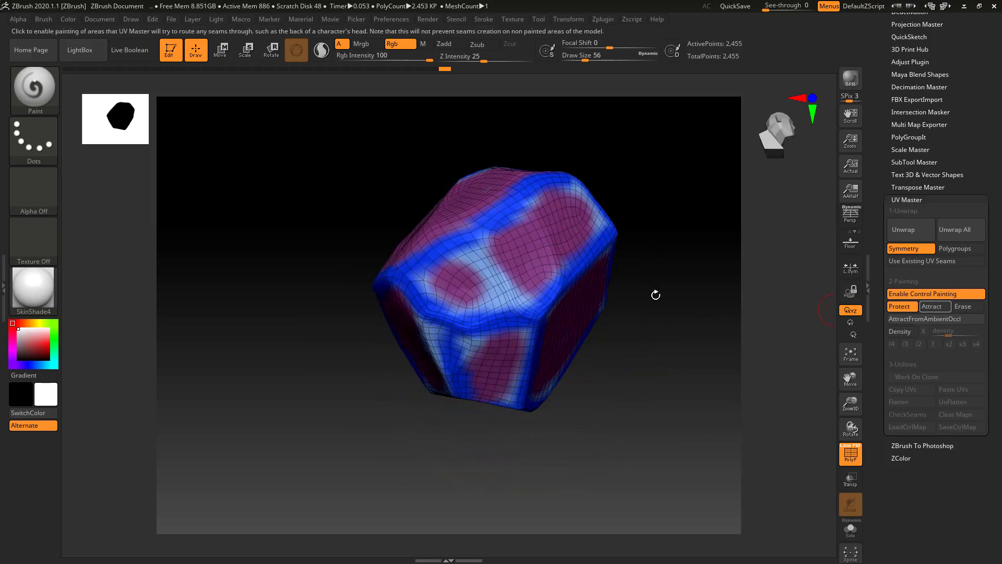
mouse_move(507, 259)
mouse_down()
mouse_move(456, 268)
mouse_move(472, 291)
mouse_move(548, 267)
mouse_up()
mouse_move(672, 163)
alt+mouse_down()
mouse_move(625, 230)
mouse_move(725, 221)
mouse_move(610, 220)
mouse_move(570, 154)
mouse_move(584, 239)
mouse_move(581, 226)
mouse_move(655, 323)
mouse_move(678, 273)
mouse_move(559, 286)
mouse_move(589, 313)
mouse_move(402, 294)
mouse_move(422, 337)
alt+mouse_up()
key(ctrl+z)
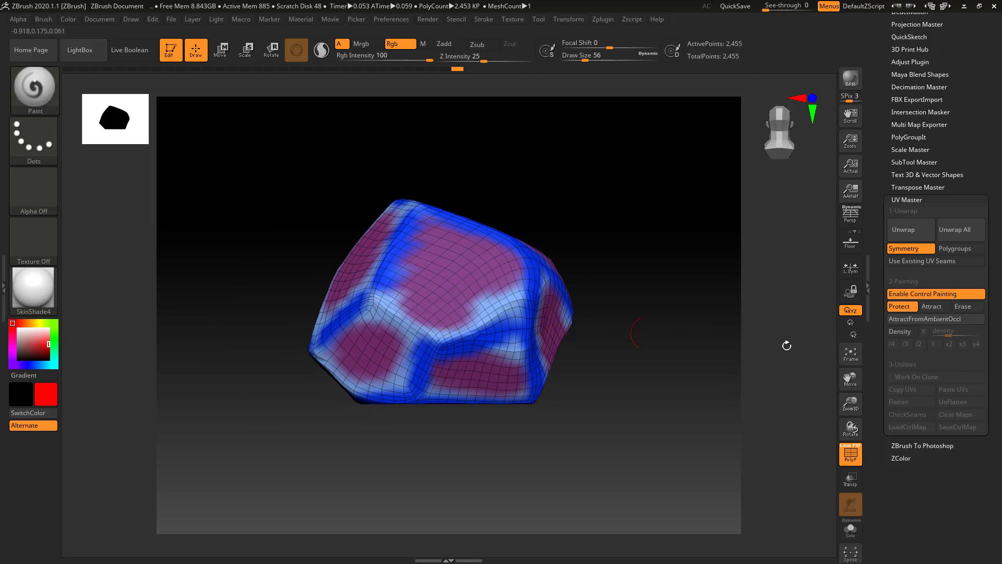
mouse_move(475, 306)
mouse_down()
mouse_move(507, 306)
mouse_move(407, 320)
mouse_move(384, 307)
mouse_move(385, 343)
mouse_move(399, 361)
mouse_up()
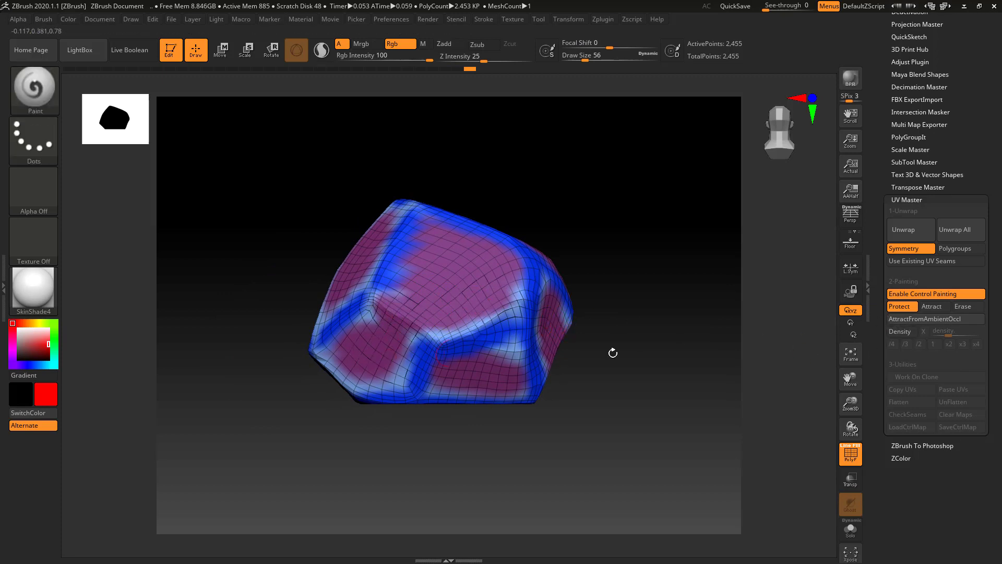
- Switch to Attract painting and mark the edge between the rock's large front face and the smaller face below it
click(931, 307)
mouse_move(370, 307)
mouse_down()
mouse_move(425, 339)
mouse_move(416, 331)
mouse_up()
key(ctrl+z)
drag(620, 210, 684, 253)
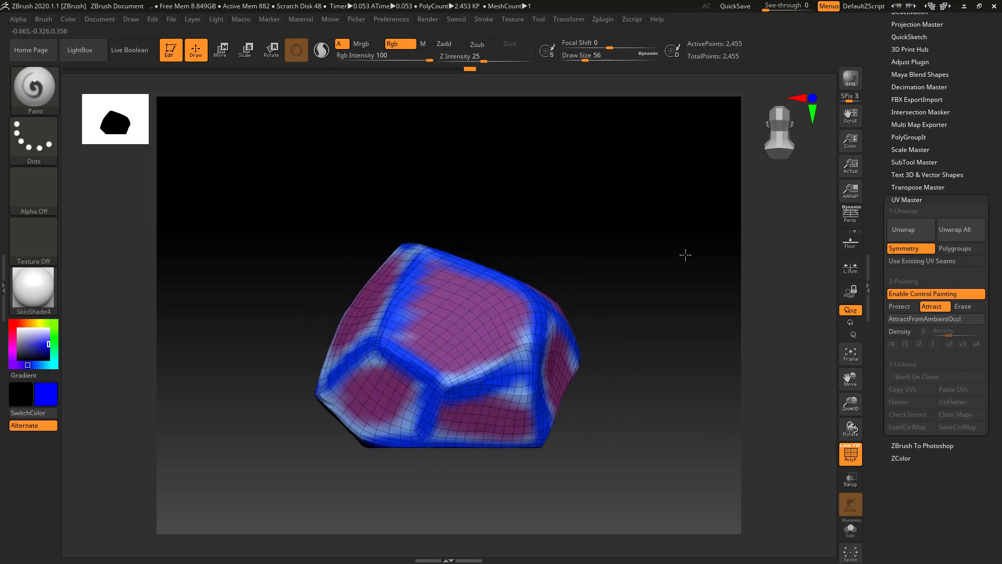
- Unwrap the rock using the painted control areas, and inspect the flattened UV layout before unflattening it
click(923, 231)
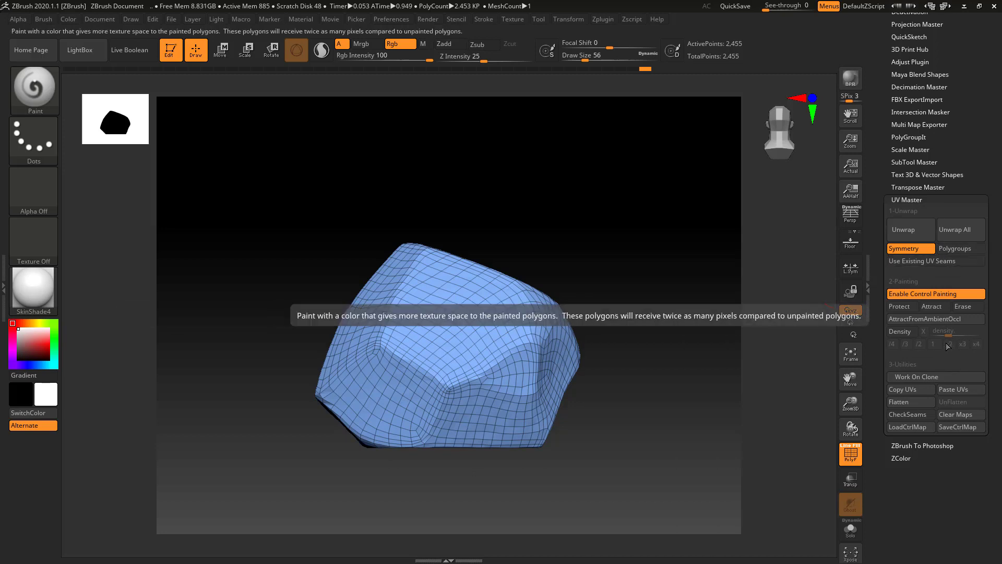
click(928, 402)
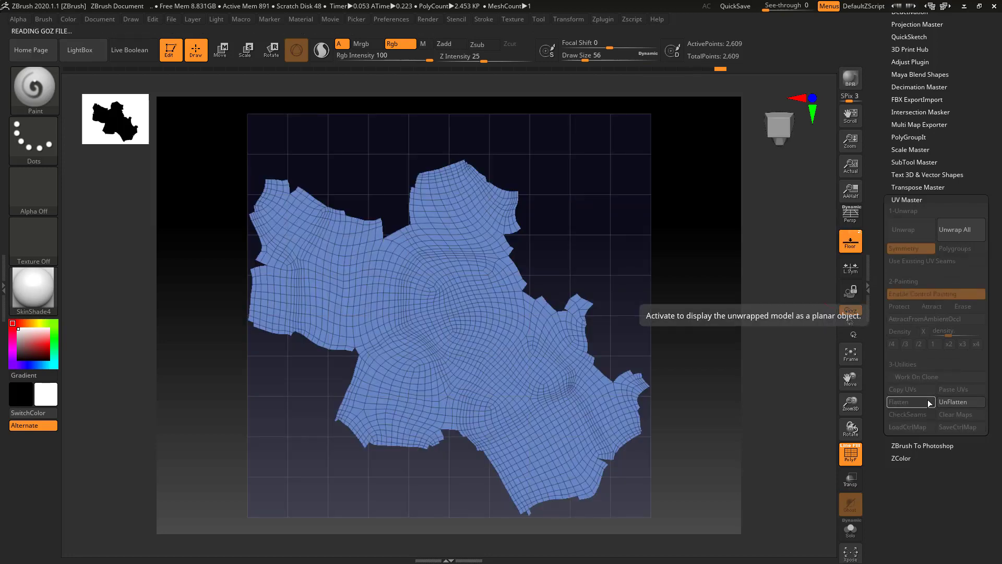
click(951, 401)
drag(623, 263, 624, 221)
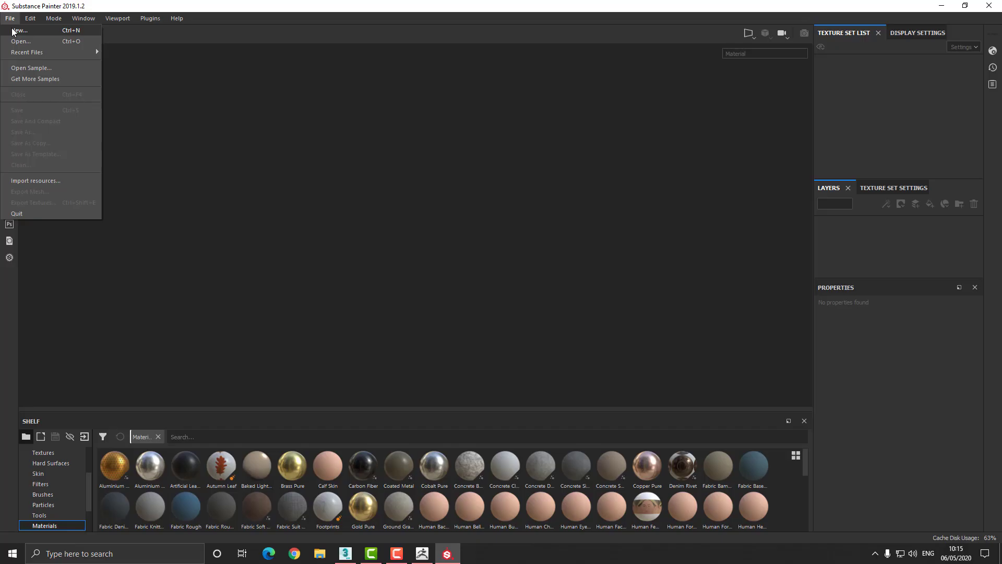
- In Substance Painter, start a new project and select Rock_LP.OBJ from the Desktop as its mesh
key(Escape)
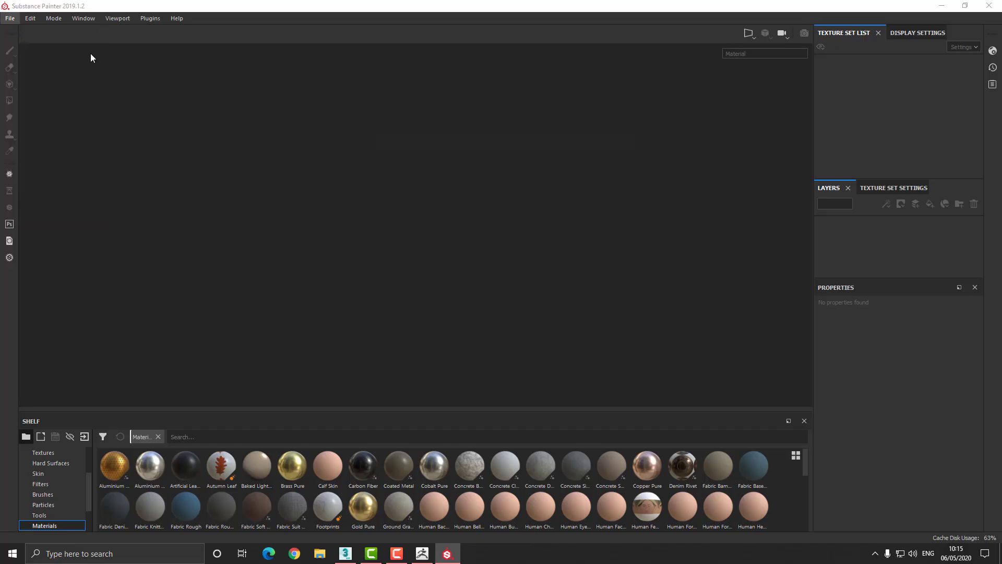
key(ctrl+n)
click(631, 172)
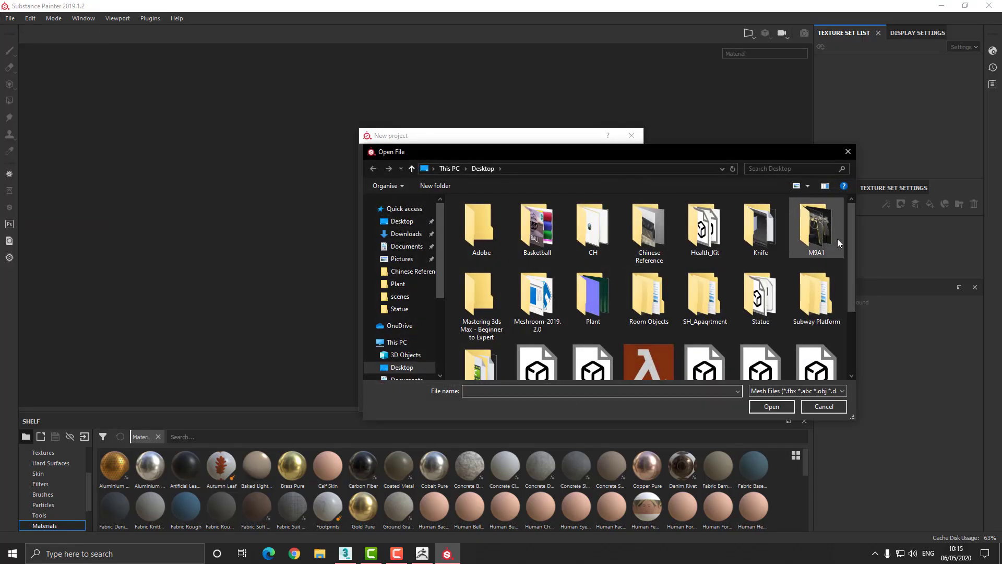
drag(851, 249, 844, 300)
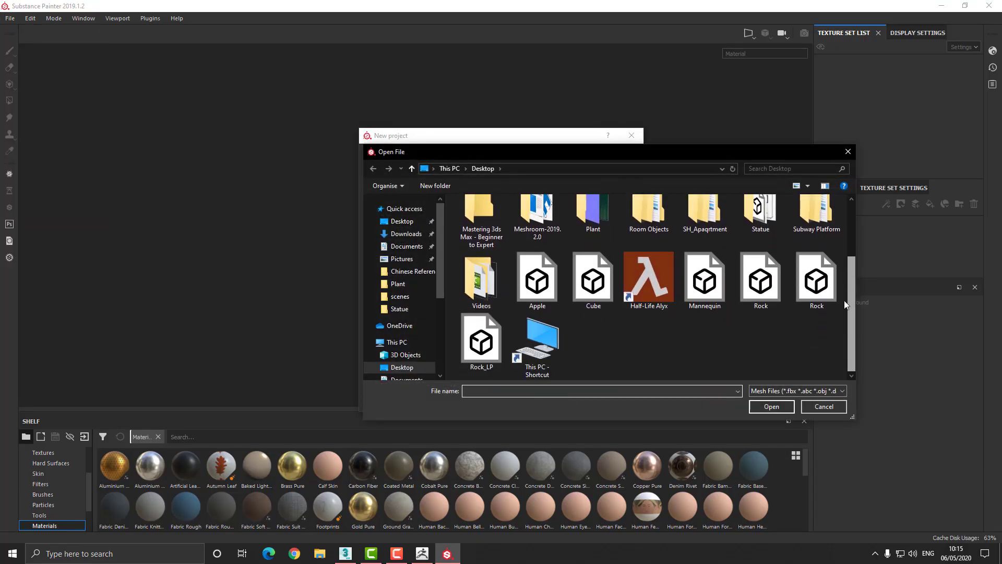
double_click(477, 338)
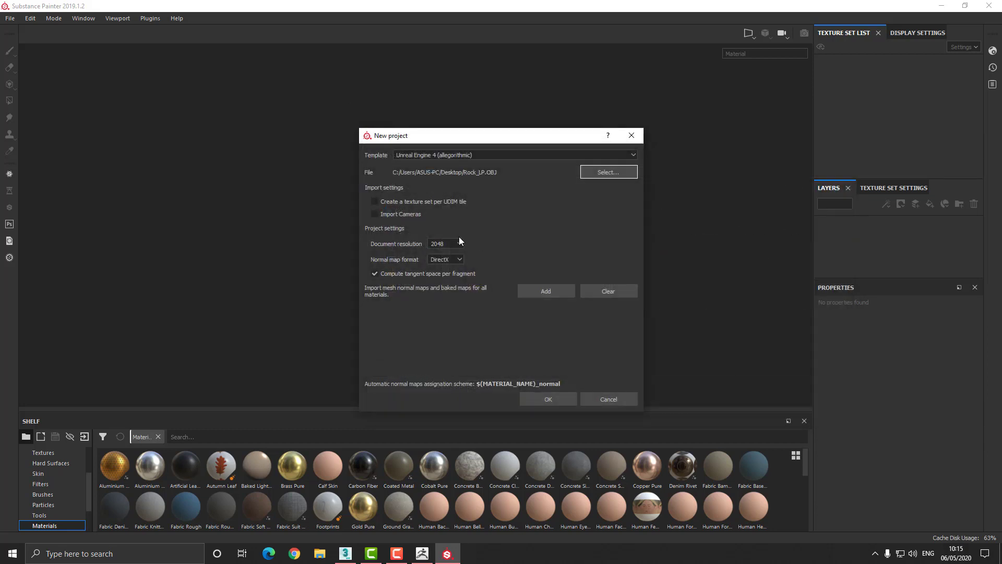
- Set the document resolution to 4096 and create the project
click(458, 240)
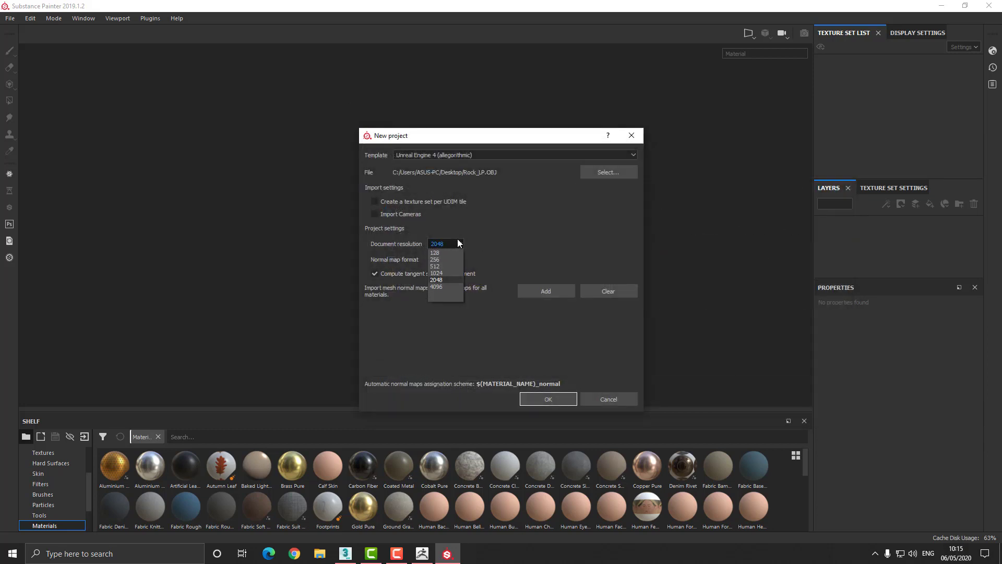
click(443, 287)
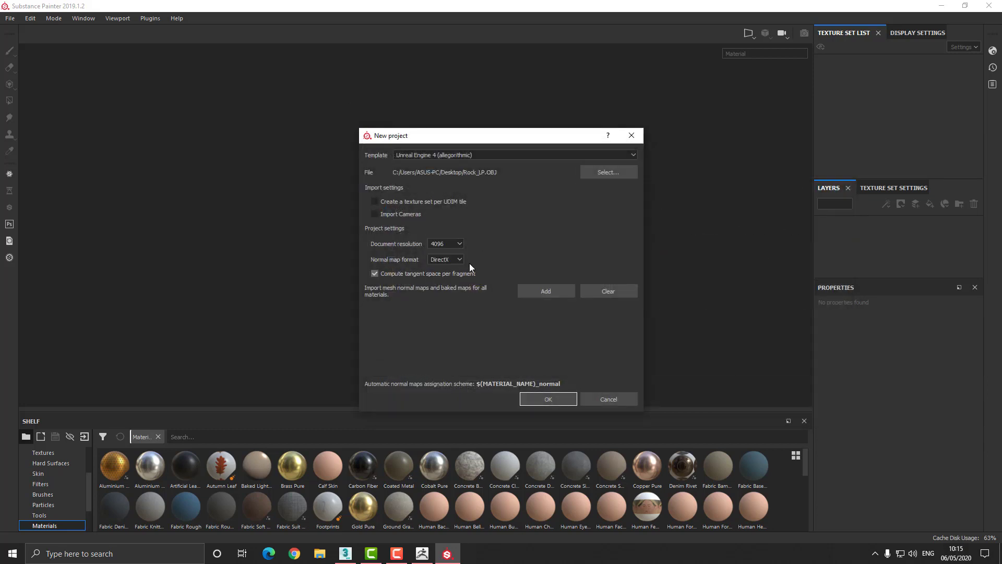
click(564, 400)
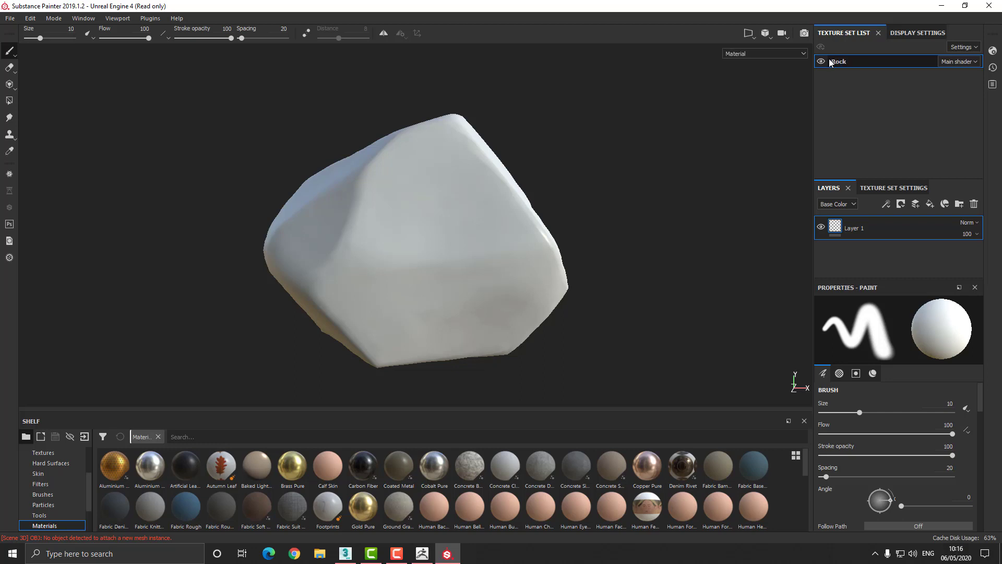
- Open the mesh map baker for the Rock texture set and load Rock.obj from the Desktop as the high definition mesh
click(890, 189)
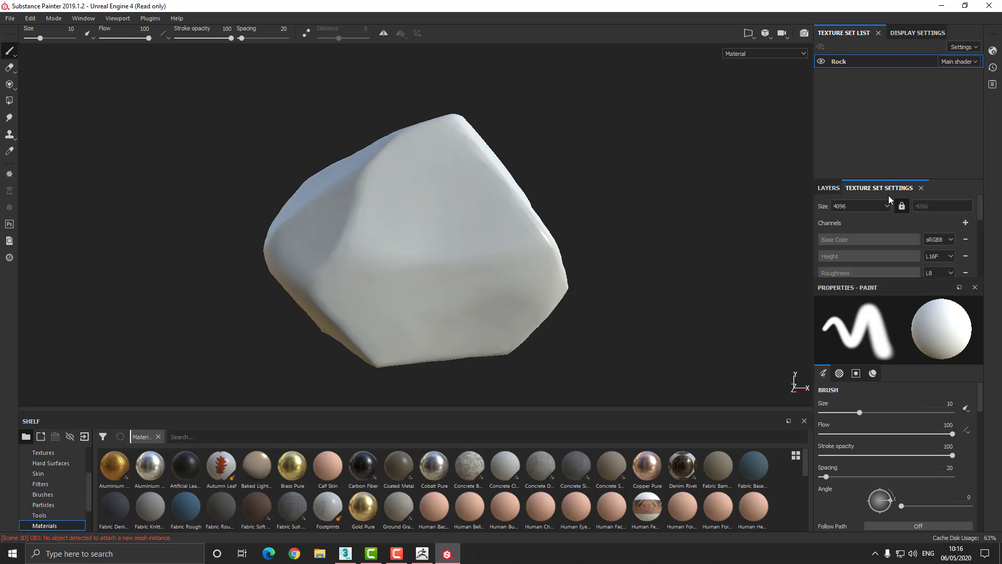
drag(979, 213, 978, 255)
click(943, 238)
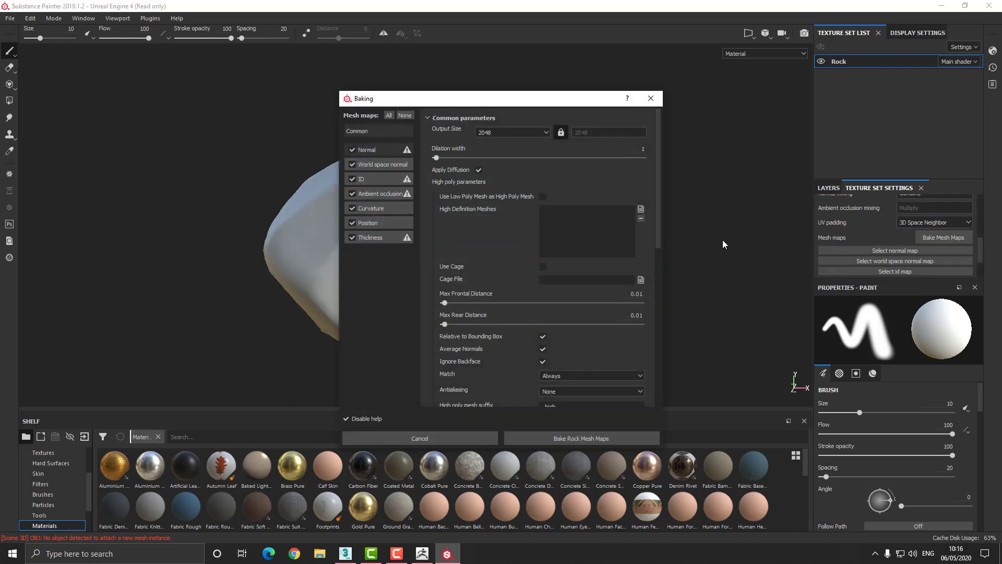
click(641, 210)
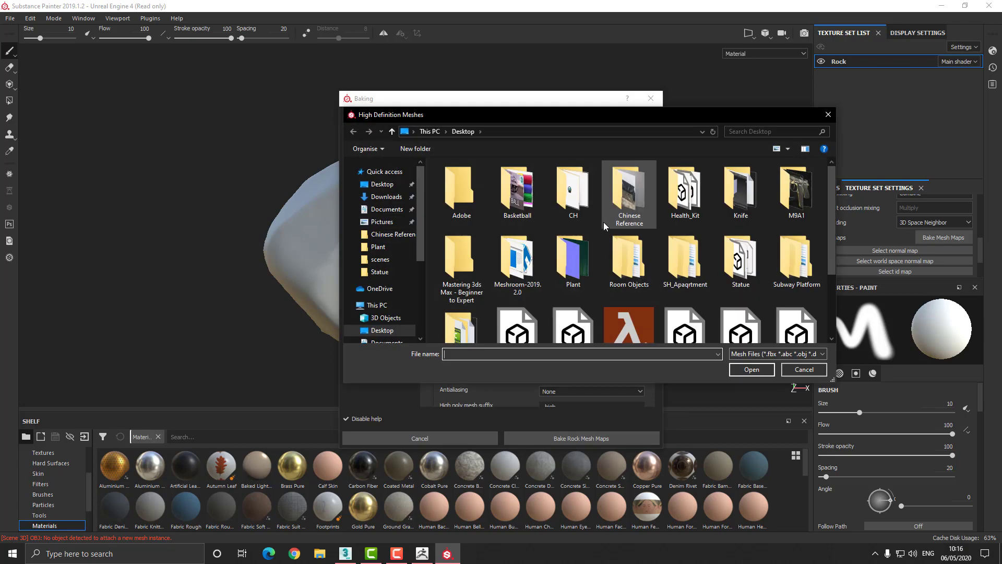
scroll(819, 264, down, 2)
drag(832, 258, 831, 293)
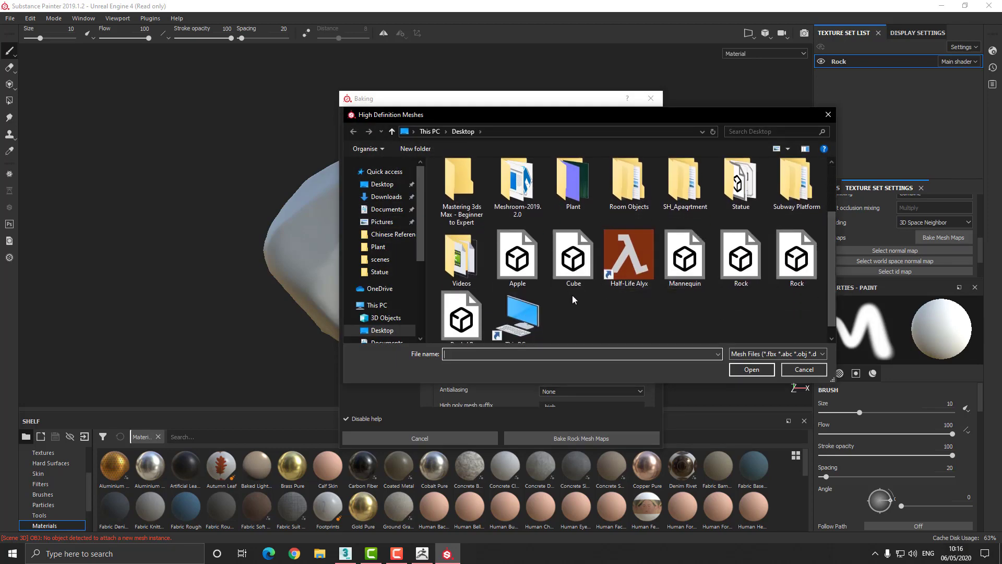
scroll(474, 305, down, 1)
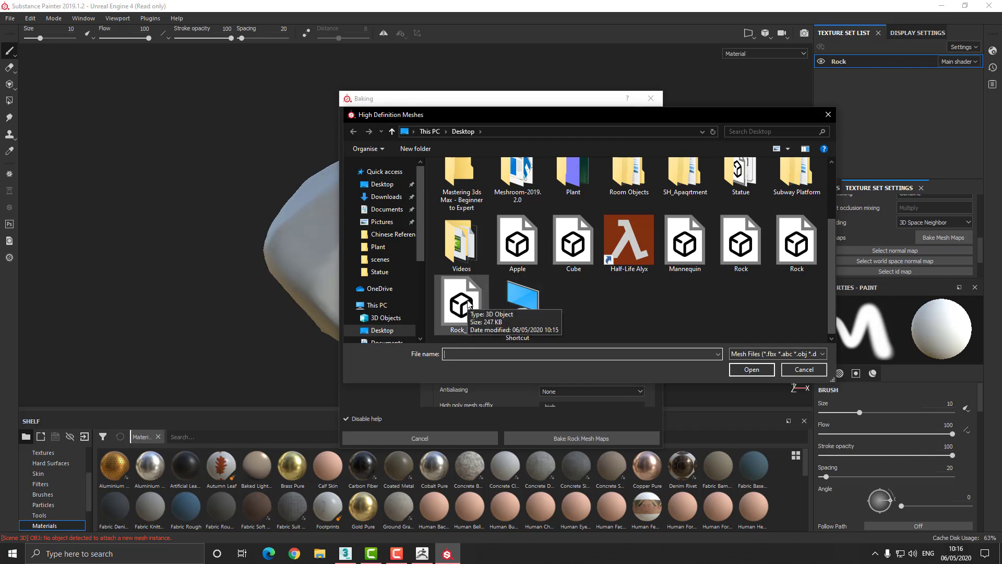
double_click(797, 257)
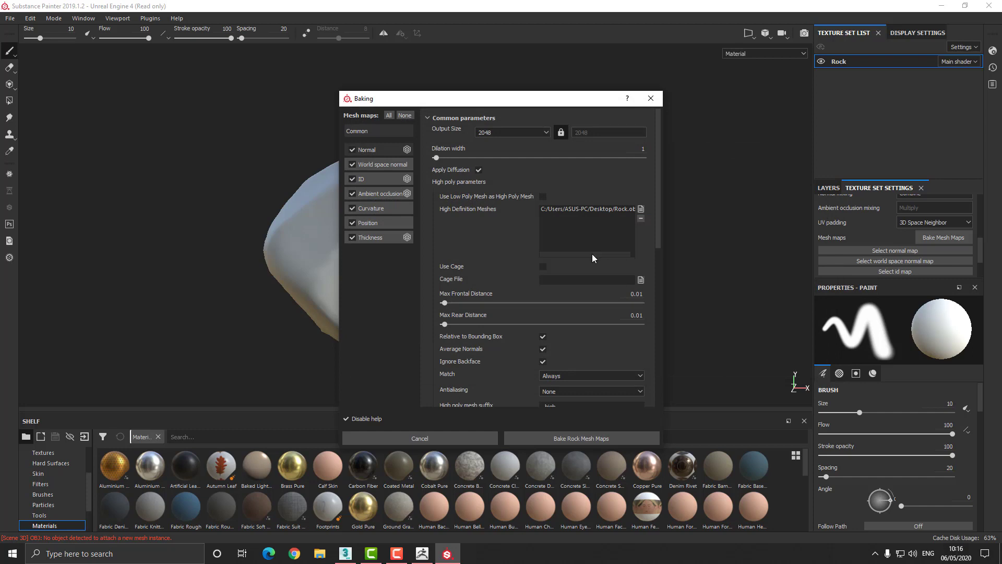
- Set the max frontal distance to 0.035 and max rear distance to 0.03, and bake the Rock mesh maps
drag(447, 302, 450, 321)
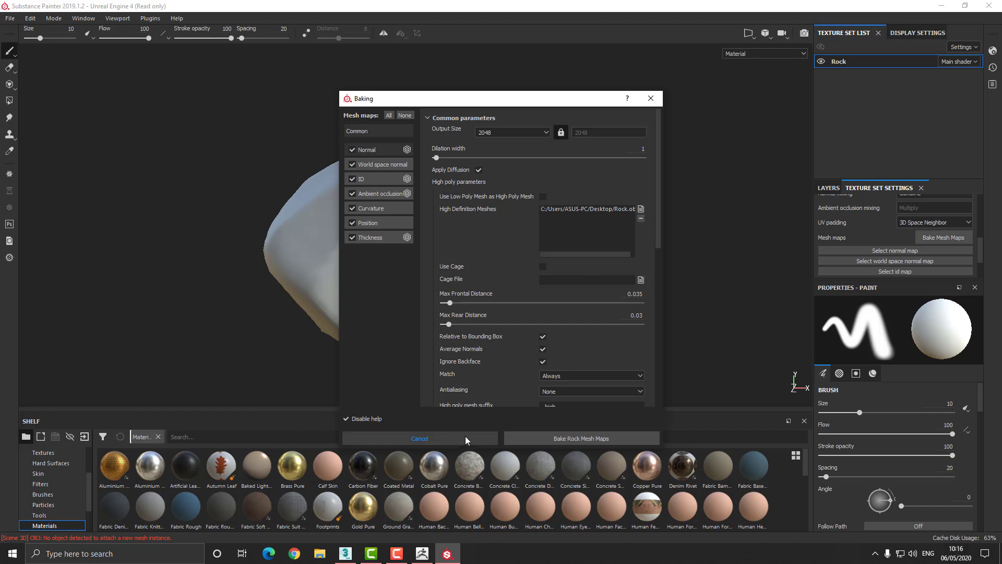
click(539, 436)
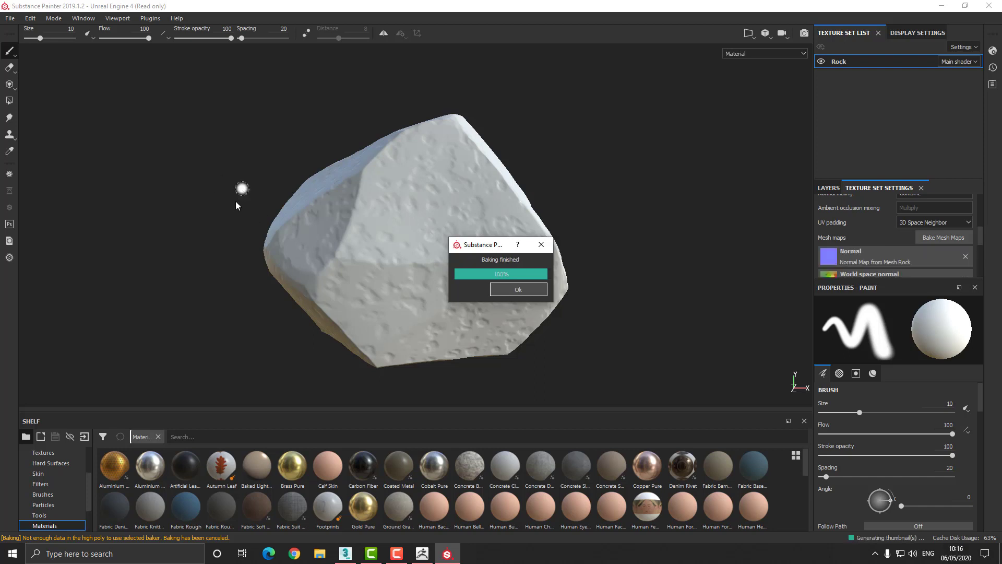
key(Return)
alt+drag(224, 219, 166, 223)
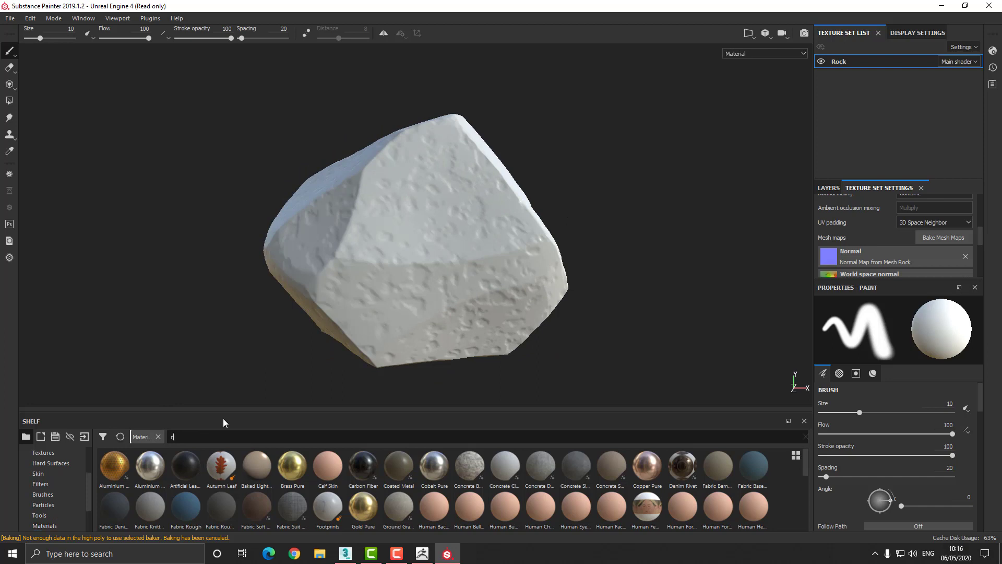
- Search the materials for "rock", try the Pebble material on the model, undo it and clear the search
text(rock)
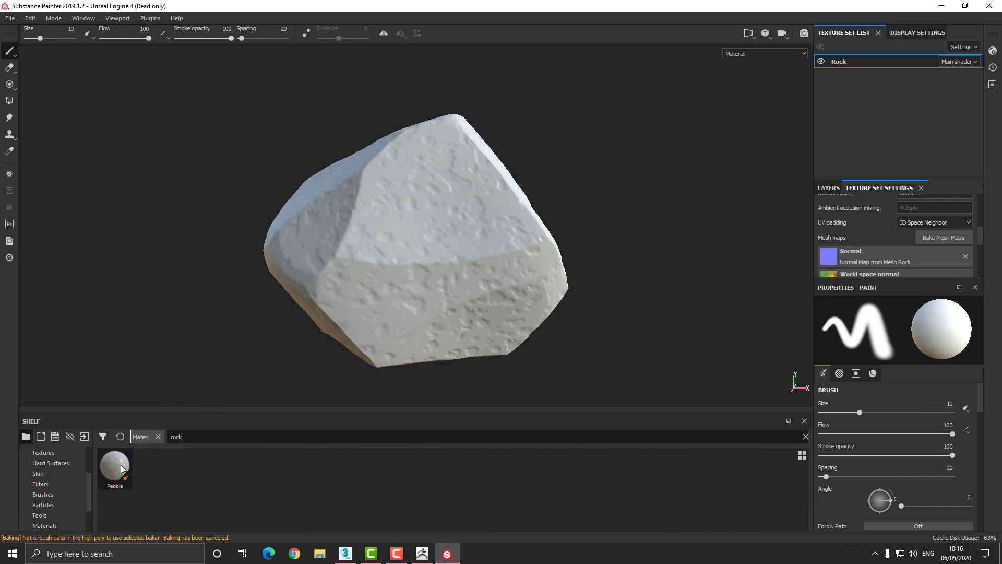
mouse_move(121, 468)
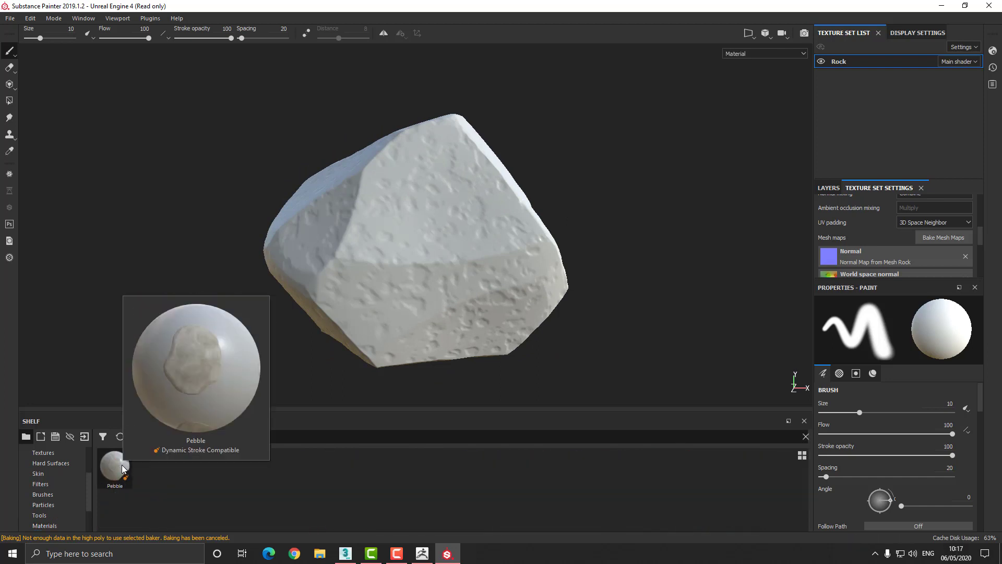
drag(121, 468, 552, 308)
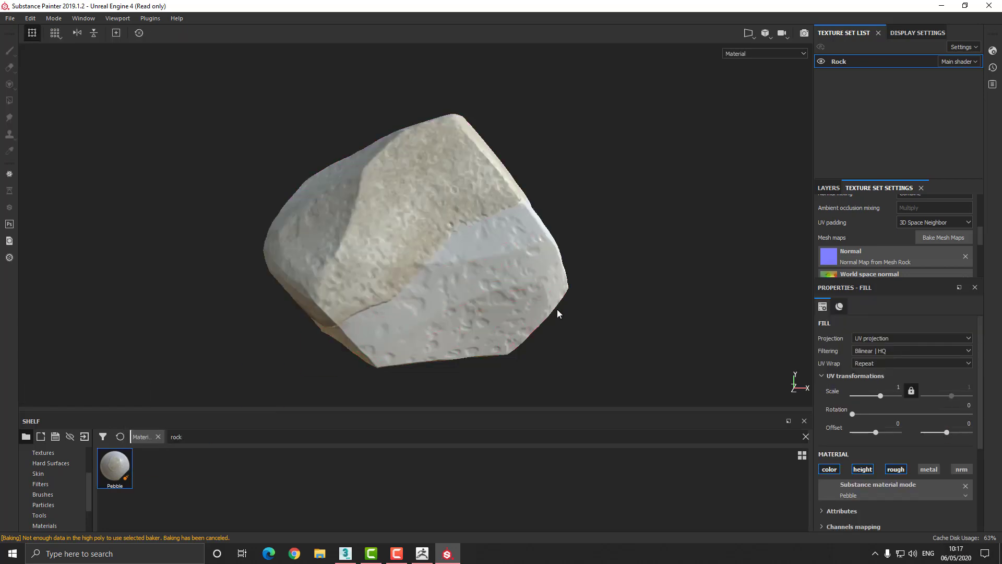
mouse_move(601, 205)
alt+mouse_down()
mouse_move(689, 242)
mouse_move(712, 226)
mouse_move(718, 181)
mouse_move(497, 219)
mouse_move(439, 239)
alt+mouse_up()
key(ctrl+z)
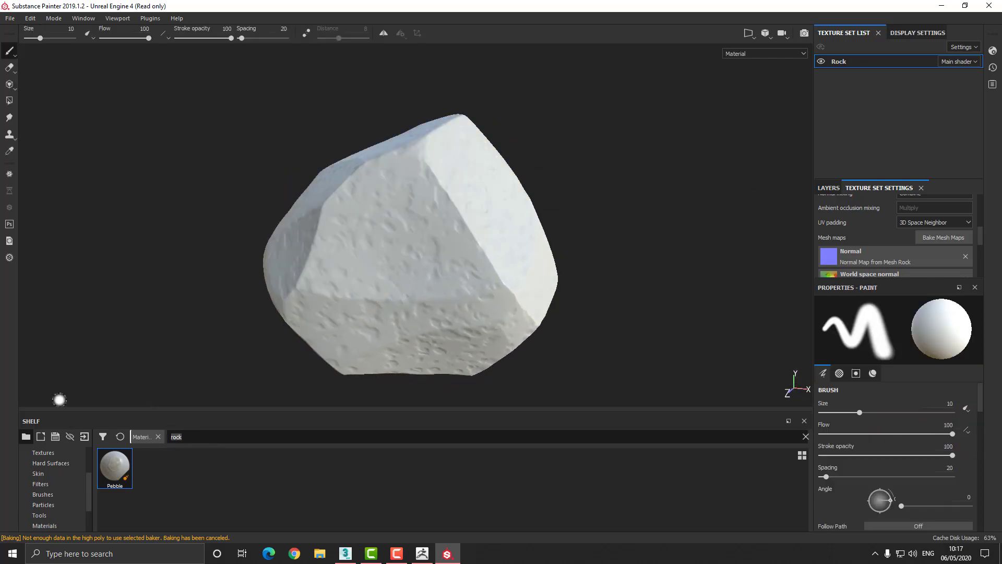
key(BackSpace)
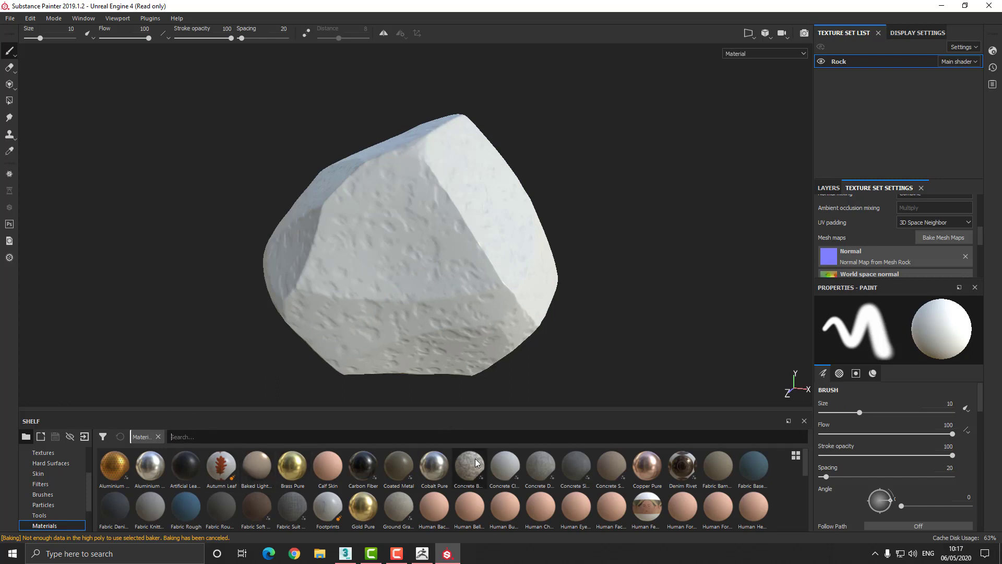
- Browse the materials, fill the rock with Concrete Dusty, and set the fill to tri-planar projection
mouse_move(475, 461)
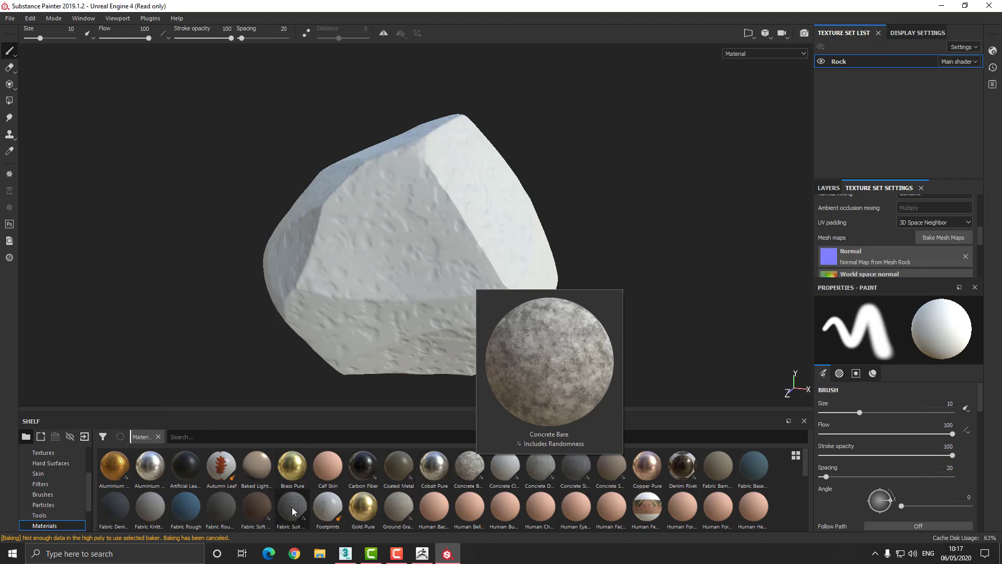
scroll(235, 488, down, 2)
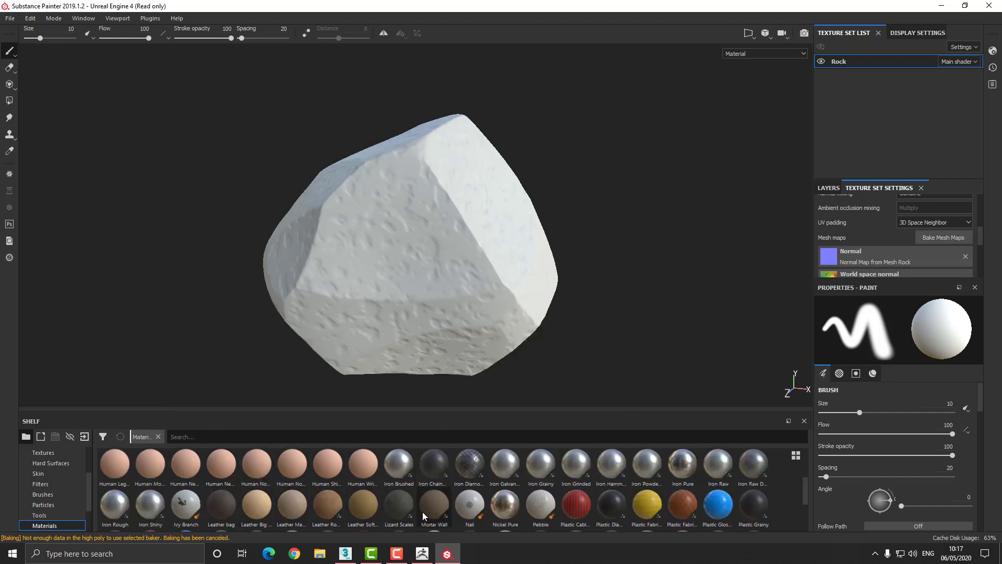
scroll(548, 501, down, 3)
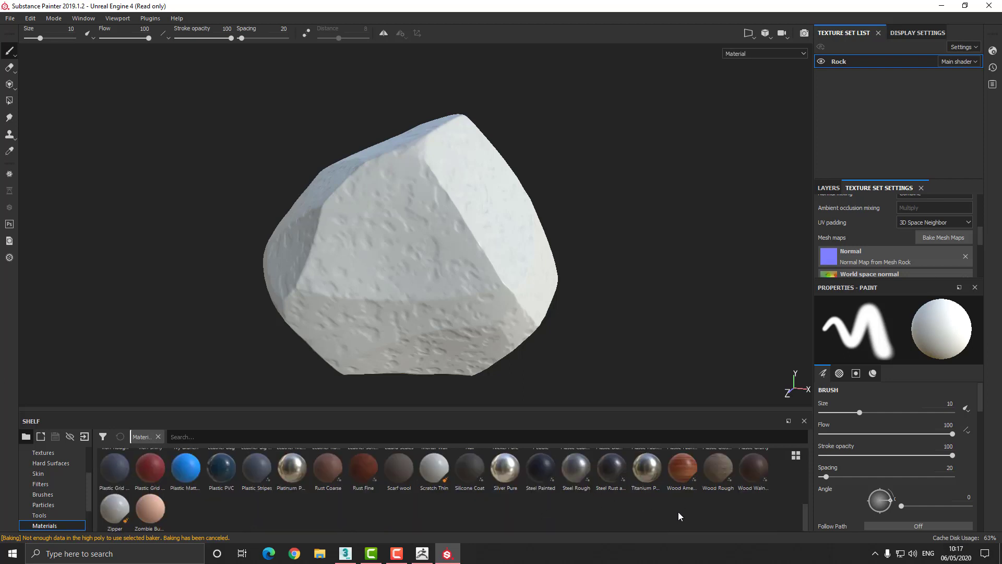
scroll(234, 517, up, 5)
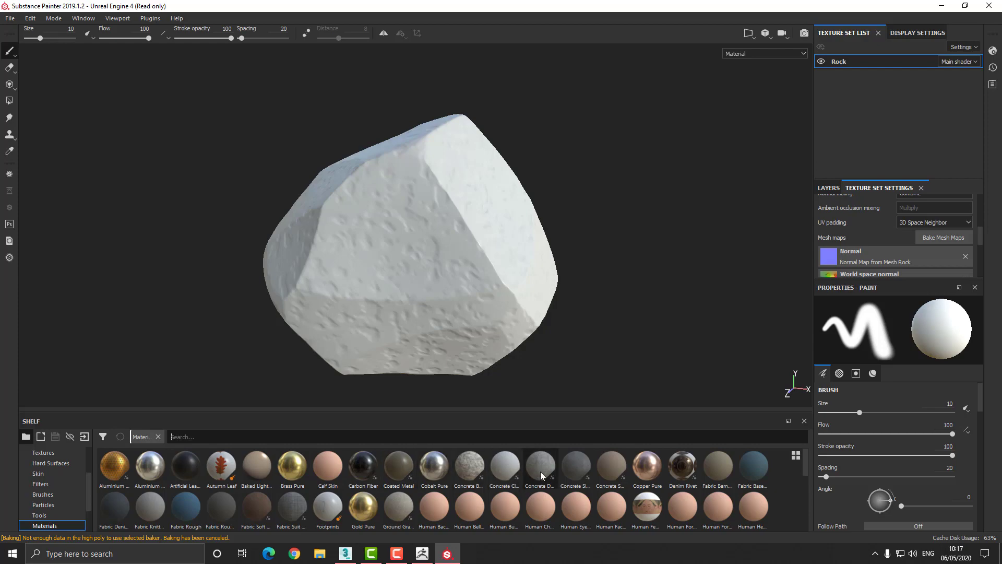
drag(538, 474, 378, 251)
alt+drag(269, 217, 640, 273)
key(f)
click(926, 341)
click(911, 360)
alt+drag(620, 231, 467, 274)
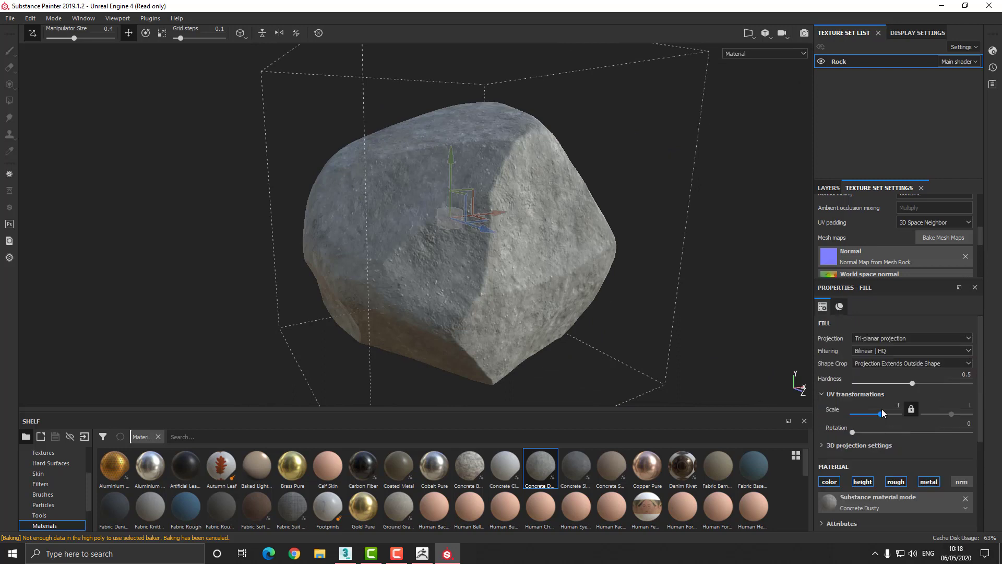
- In the Concrete Dusty fill's parameters, set the hue to 0.35 and the luminosity to 0.38
click(829, 188)
scroll(888, 417, down, 3)
click(823, 414)
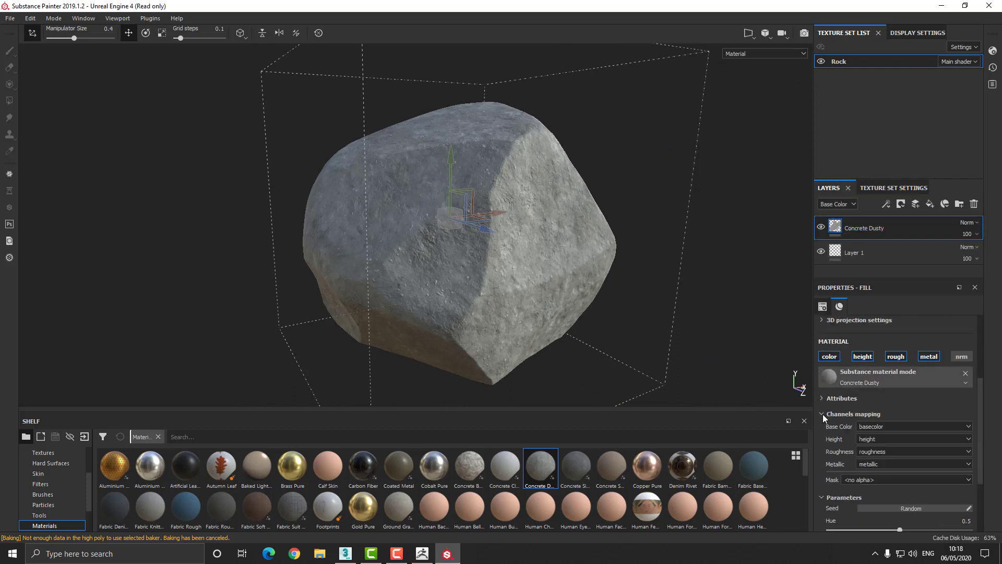
click(822, 414)
scroll(887, 418, down, 1)
drag(900, 436, 882, 458)
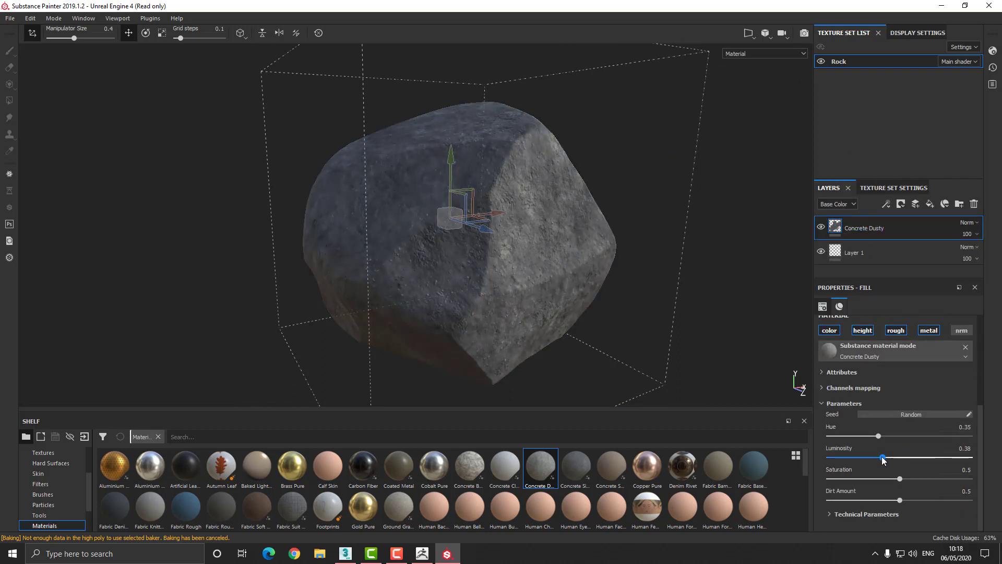
- Set the concrete's dirt amount and saturation to 0, and fine-tune its luminosity
click(965, 491)
text(0)
key(Return)
click(965, 470)
text(0)
click(965, 449)
text(0)
alt+drag(674, 256, 636, 250)
mouse_move(875, 458)
mouse_down()
mouse_move(905, 466)
mouse_move(879, 463)
mouse_up()
alt+drag(501, 235, 474, 253)
- Duplicate the concrete fill layer and name the upper copy BrightEdge
right_click(872, 230)
click(861, 194)
double_click(869, 227)
text(BrightEdge)
key(Return)
- Raise the luminosity of the BrightEdge fill and add a white mask to the layer
drag(880, 457, 911, 457)
right_click(853, 230)
click(893, 247)
- Reduce the mask brush size to about 5 and start painting the BrightEdge mask along the rock's edges
alt+drag(536, 168, 504, 170)
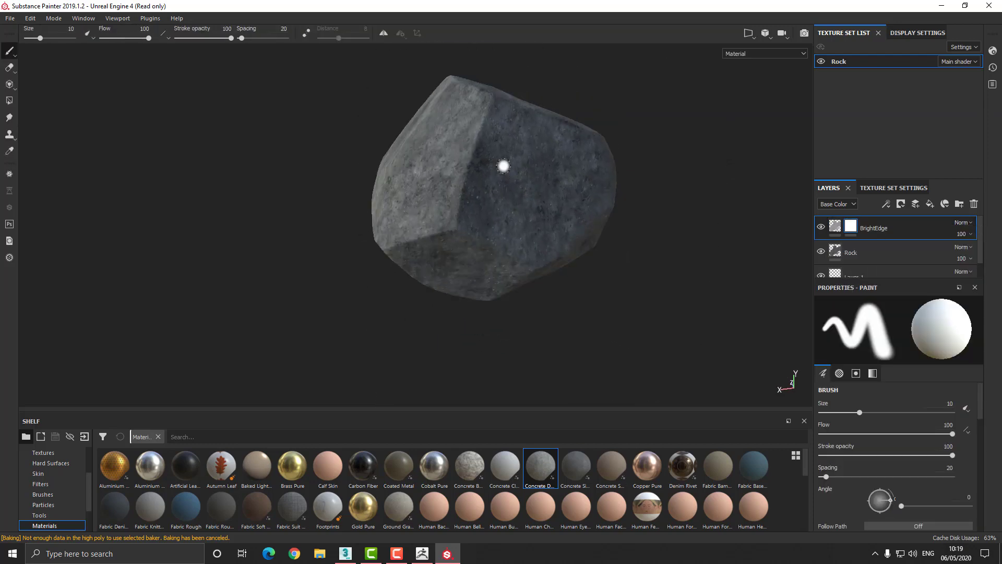
alt+middle_drag(503, 170, 501, 217)
scroll(509, 204, up, 4)
ctrl+right_drag(545, 168, 530, 167)
mouse_move(524, 174)
mouse_down()
mouse_move(495, 264)
mouse_move(508, 136)
mouse_move(512, 205)
mouse_move(479, 333)
mouse_up()
right_click(511, 136)
click(547, 256)
scroll(524, 319, down, 5)
click(443, 179)
- Paint a bright line on the mask along the long horizontal edge between the rock's upper and lower faces
alt+drag(514, 324, 504, 266)
drag(471, 320, 597, 392)
mouse_move(556, 246)
alt+mouse_down()
mouse_move(564, 302)
mouse_move(595, 261)
alt+mouse_up()
drag(541, 294, 405, 349)
alt+drag(444, 314, 589, 250)
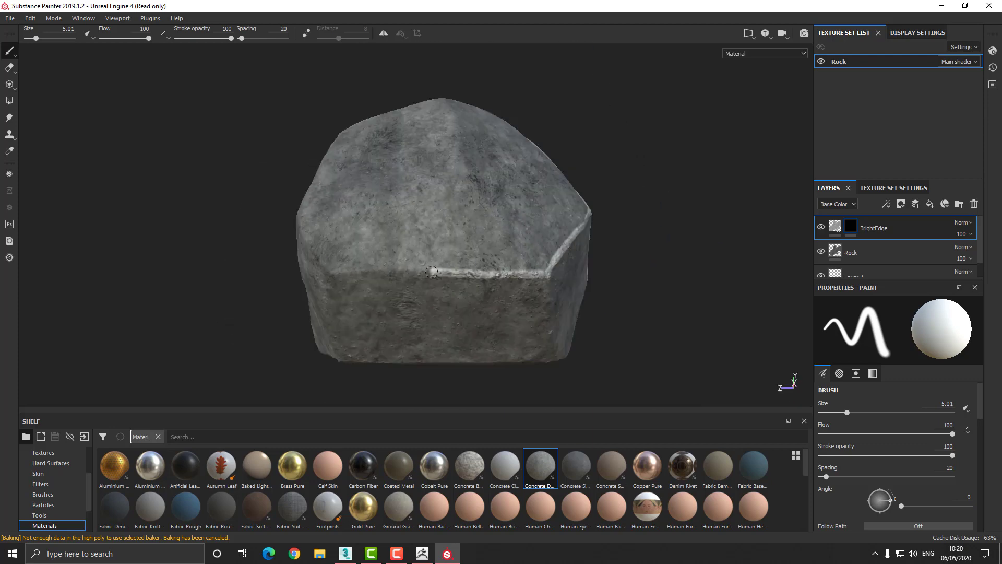
drag(466, 274, 326, 271)
alt+drag(334, 256, 427, 262)
key(x)
key(x)
- Paint more bright lines on the BrightEdge mask along the edges between the rock's side faces
drag(457, 319, 403, 249)
mouse_move(439, 235)
alt+mouse_down()
mouse_move(600, 259)
mouse_move(587, 295)
alt+mouse_up()
drag(476, 348, 355, 179)
alt+drag(443, 151, 456, 243)
mouse_move(284, 355)
mouse_down()
mouse_move(447, 159)
mouse_move(456, 246)
mouse_up()
drag(483, 175, 441, 307)
mouse_move(444, 305)
alt+mouse_down()
mouse_move(547, 259)
mouse_move(615, 151)
alt+mouse_up()
drag(444, 77, 473, 142)
mouse_move(473, 144)
alt+mouse_down()
mouse_move(299, 244)
mouse_move(664, 320)
mouse_move(705, 305)
alt+mouse_up()
mouse_move(590, 219)
mouse_down()
mouse_move(432, 308)
mouse_move(497, 183)
mouse_move(506, 262)
mouse_up()
- Trace the remaining edges around the rock's sides and base on the BrightEdge mask
mouse_move(376, 208)
alt+mouse_down()
mouse_move(431, 244)
mouse_move(302, 180)
mouse_move(407, 224)
mouse_move(284, 215)
mouse_move(354, 196)
mouse_move(516, 274)
mouse_move(410, 254)
alt+mouse_up()
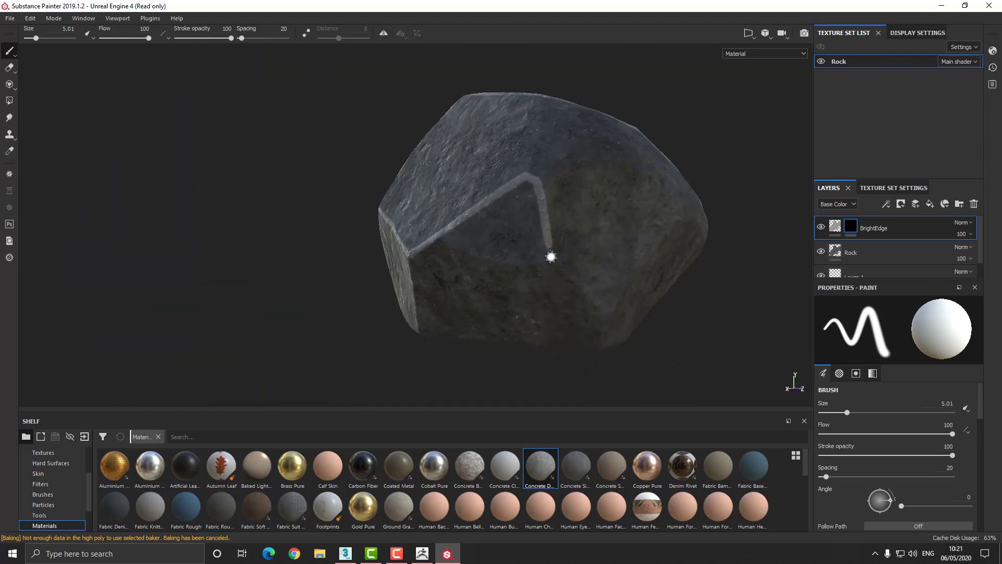
mouse_move(521, 274)
alt+mouse_down()
mouse_move(600, 316)
mouse_move(672, 253)
mouse_move(554, 250)
mouse_move(676, 179)
mouse_move(569, 190)
mouse_move(519, 226)
mouse_move(505, 260)
mouse_move(525, 291)
alt+mouse_up()
alt+drag(463, 264, 478, 267)
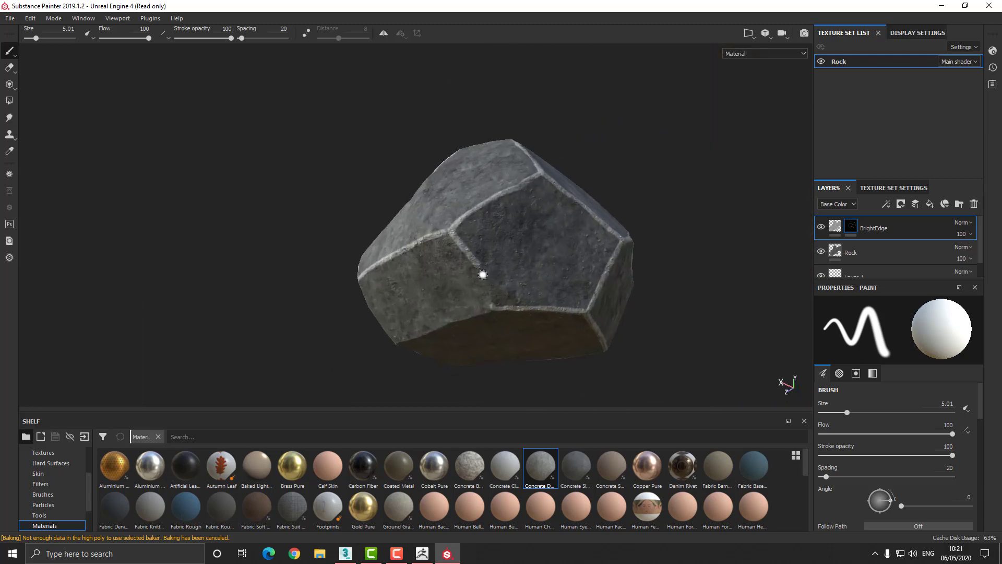
alt+drag(465, 319, 546, 321)
alt+drag(538, 335, 451, 313)
alt+drag(417, 265, 392, 265)
alt+drag(371, 311, 360, 282)
- Set the BrightEdge fill's luminosity to 0.4 and choose the Dirt Brushed alpha for painting its mask
click(835, 225)
scroll(543, 345, up, 5)
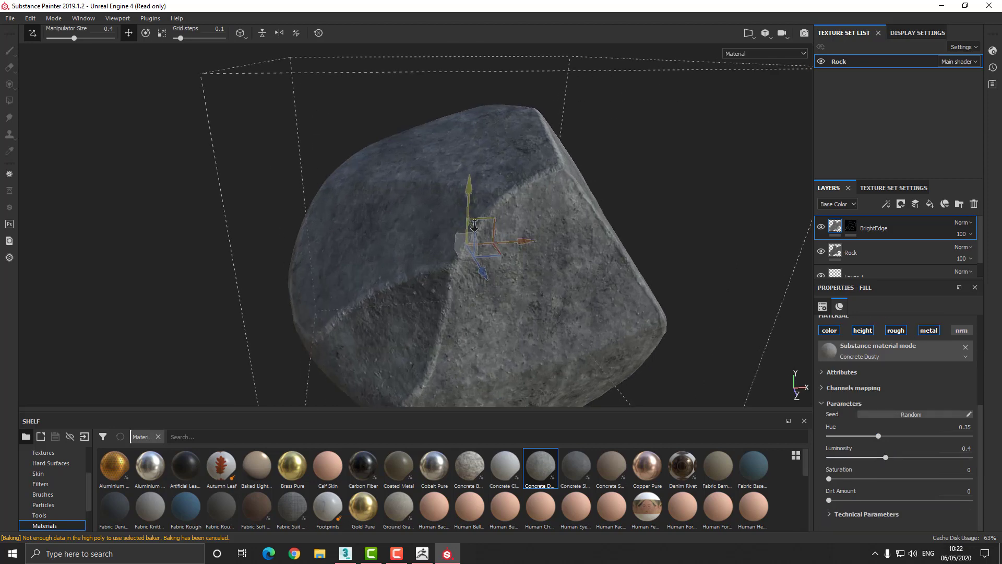
click(850, 225)
right_click(597, 278)
click(533, 232)
click(564, 277)
scroll(589, 348, down, 10)
click(587, 346)
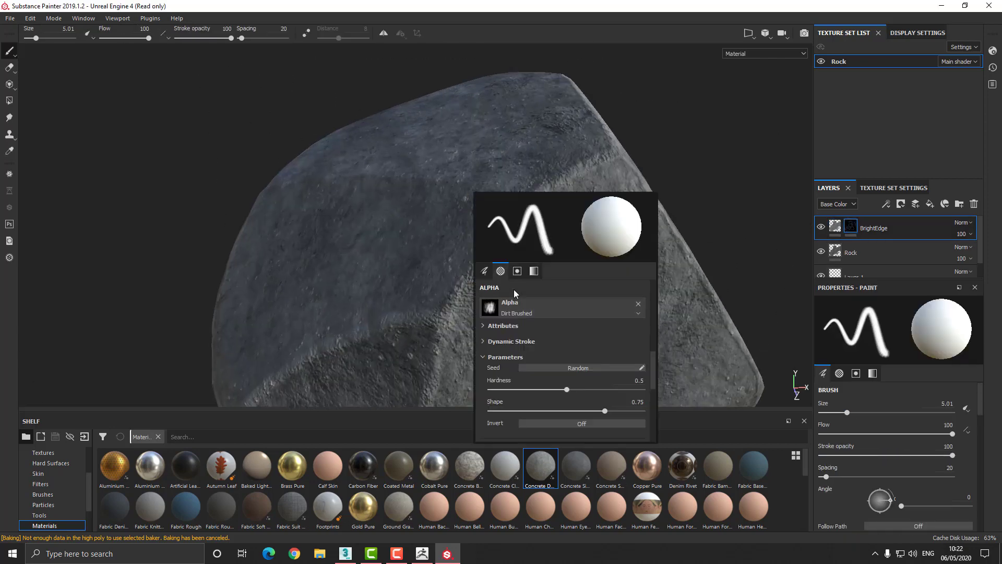
- Switch to painting the mask black with a textured brush of size 15.3, and break up the bright edge lines
key(x)
right_click(479, 253)
click(541, 284)
scroll(487, 294, down, 4)
alt+drag(475, 297, 504, 305)
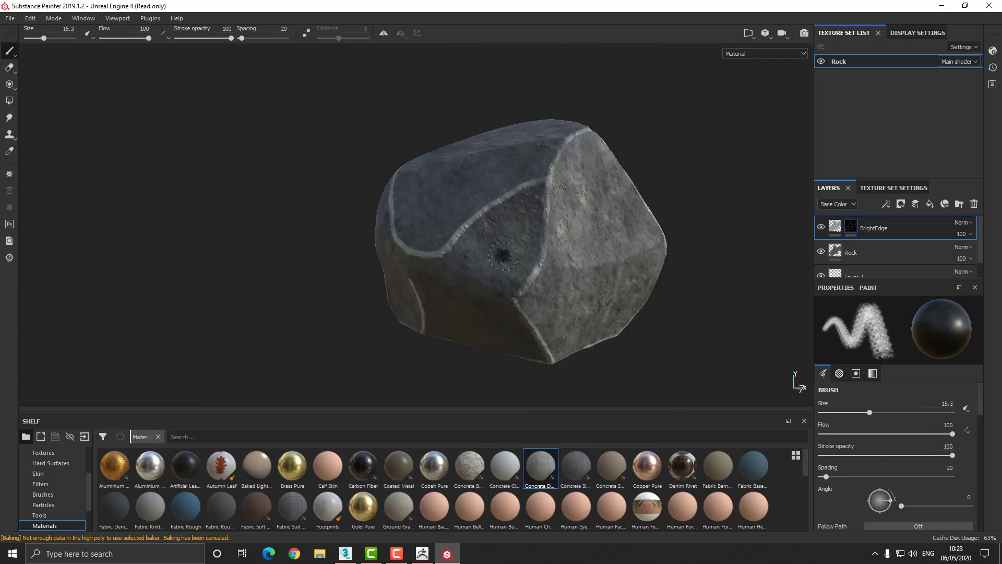
- Wear away parts of the bright edge lines on the other sides of the rock with the black textured brush
mouse_move(414, 255)
alt+mouse_down()
mouse_move(402, 231)
mouse_move(434, 269)
mouse_move(361, 183)
alt+mouse_up()
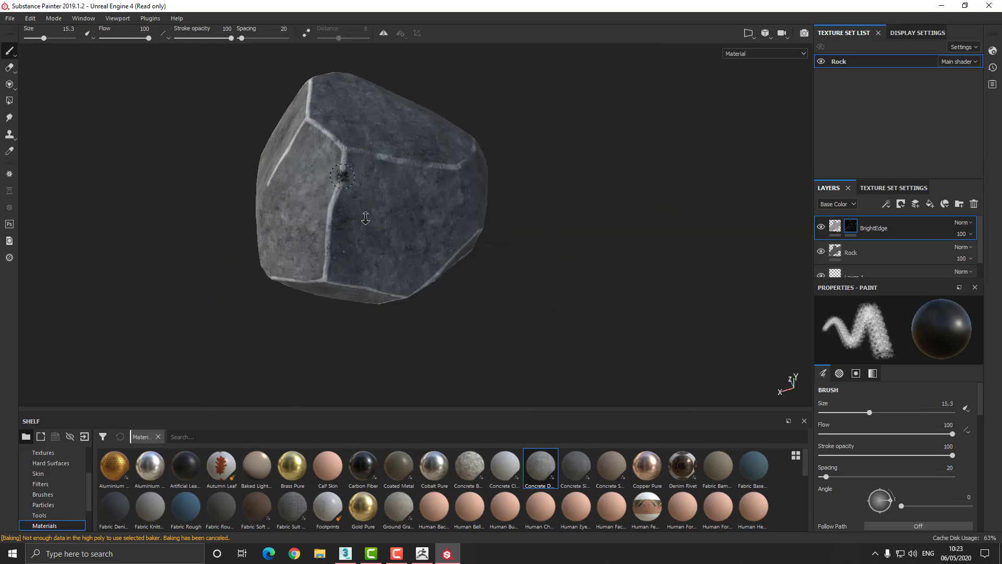
alt+middle_drag(360, 183, 453, 250)
scroll(453, 251, up, 2)
drag(453, 250, 438, 338)
mouse_move(340, 271)
alt+mouse_down()
mouse_move(405, 306)
mouse_move(647, 235)
alt+mouse_up()
mouse_move(543, 269)
alt+mouse_down()
mouse_move(475, 302)
mouse_move(394, 284)
mouse_move(339, 246)
alt+mouse_up()
mouse_move(284, 324)
alt+mouse_down()
mouse_move(460, 226)
mouse_move(369, 160)
mouse_move(369, 229)
alt+mouse_up()
alt+drag(375, 278, 313, 214)
- Set the luminosity of the BrightEdge fill to 0.47
click(835, 226)
scroll(884, 446, down, 3)
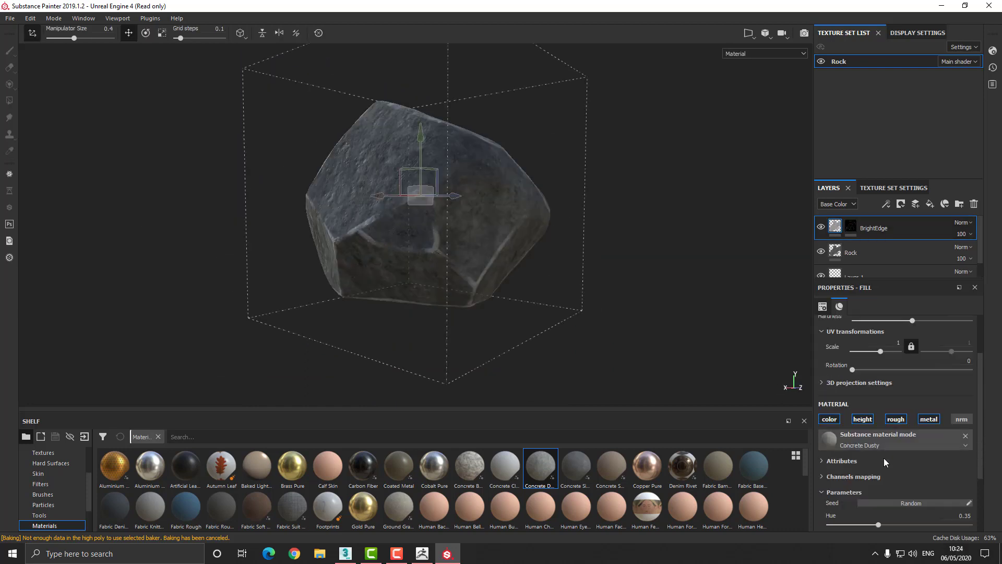
scroll(884, 446, down, 3)
scroll(432, 260, up, 5)
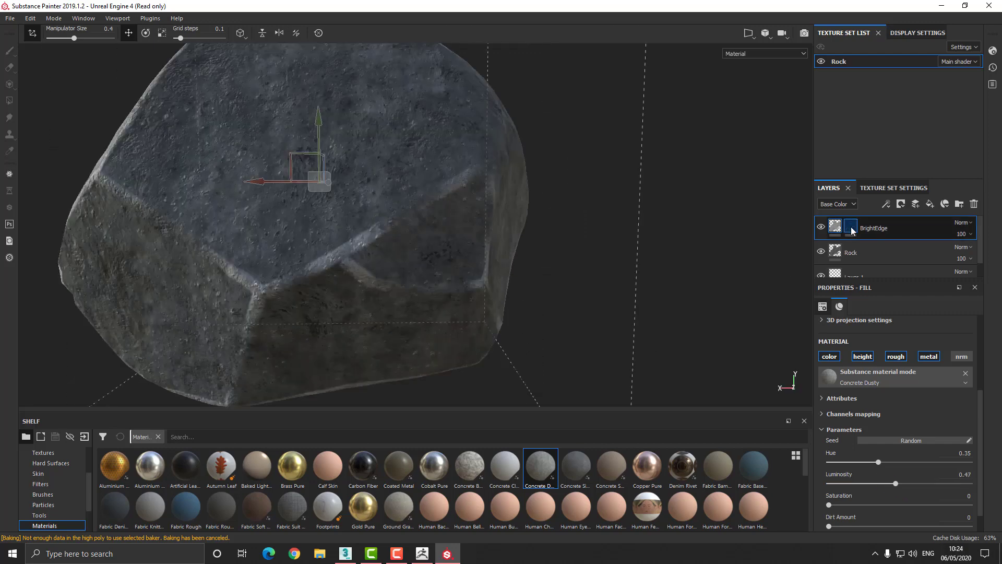
- Switch back to white on the BrightEdge mask and touch up the worn edges with a textured brush of size about 18
click(851, 226)
mouse_move(430, 278)
alt+mouse_down()
mouse_move(339, 246)
mouse_move(353, 238)
alt+mouse_up()
key(x)
right_click(339, 258)
alt+drag(333, 279, 373, 284)
alt+right_drag(374, 284, 371, 270)
alt+middle_drag(371, 270, 313, 307)
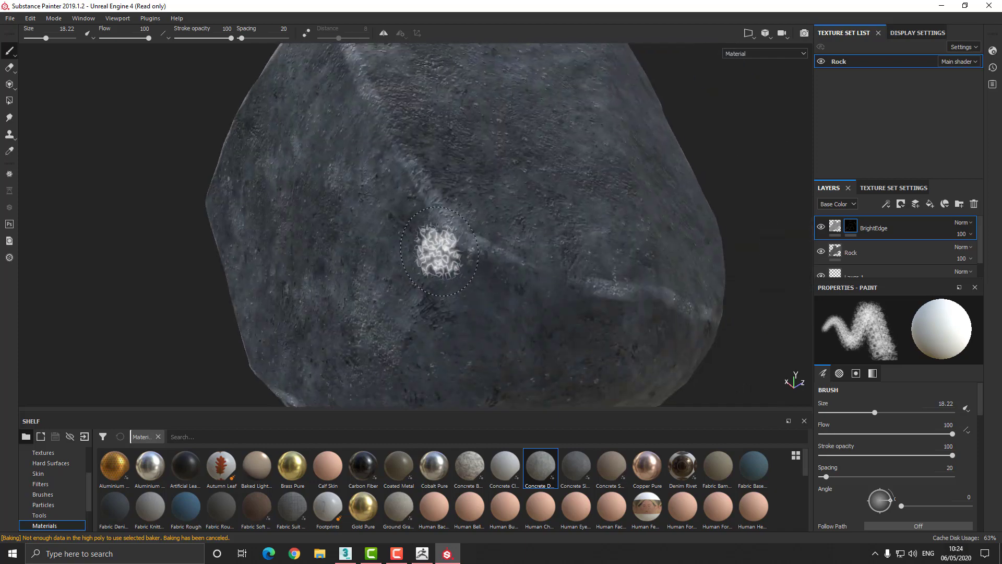
right_click(438, 243)
drag(505, 271, 477, 270)
- Switch to black and thin out the bright edges around the rock with a brush of size about 6
key(x)
mouse_move(421, 212)
alt+mouse_down()
mouse_move(458, 259)
mouse_move(497, 284)
mouse_move(352, 208)
alt+mouse_up()
mouse_move(312, 234)
alt+mouse_down()
mouse_move(343, 261)
mouse_move(490, 262)
alt+mouse_up()
alt+drag(259, 171, 402, 239)
scroll(402, 240, up, 4)
alt+drag(333, 232, 418, 287)
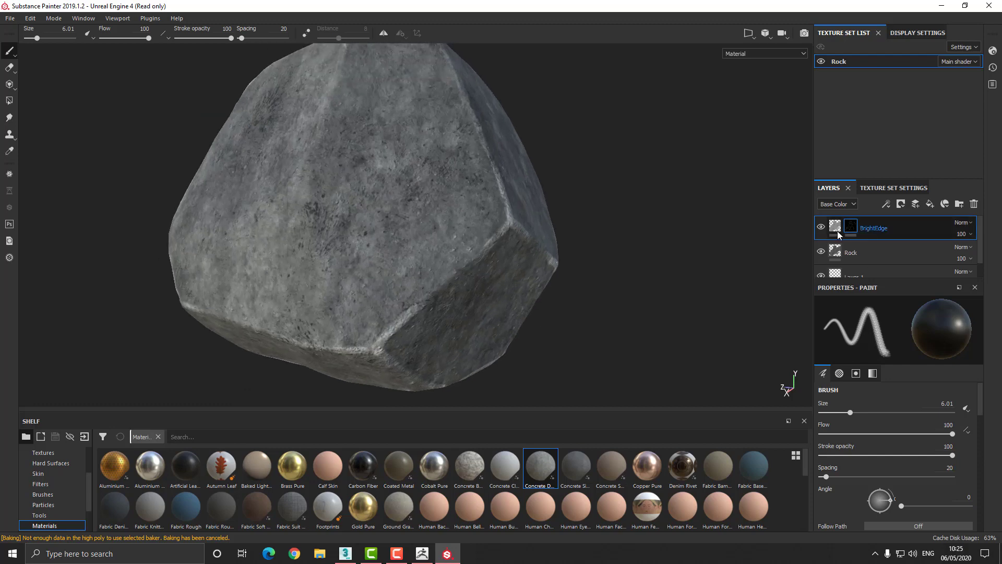
- Select the Rock layer and toggle the BrightEdge layer's visibility to compare the rock with and without bright edges
click(876, 255)
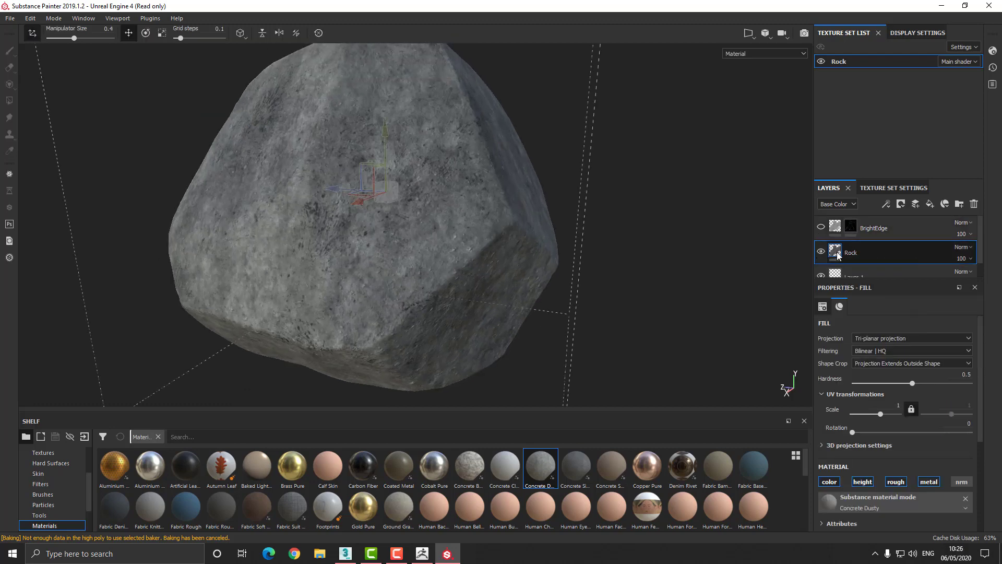
right_click(856, 258)
click(856, 258)
click(820, 229)
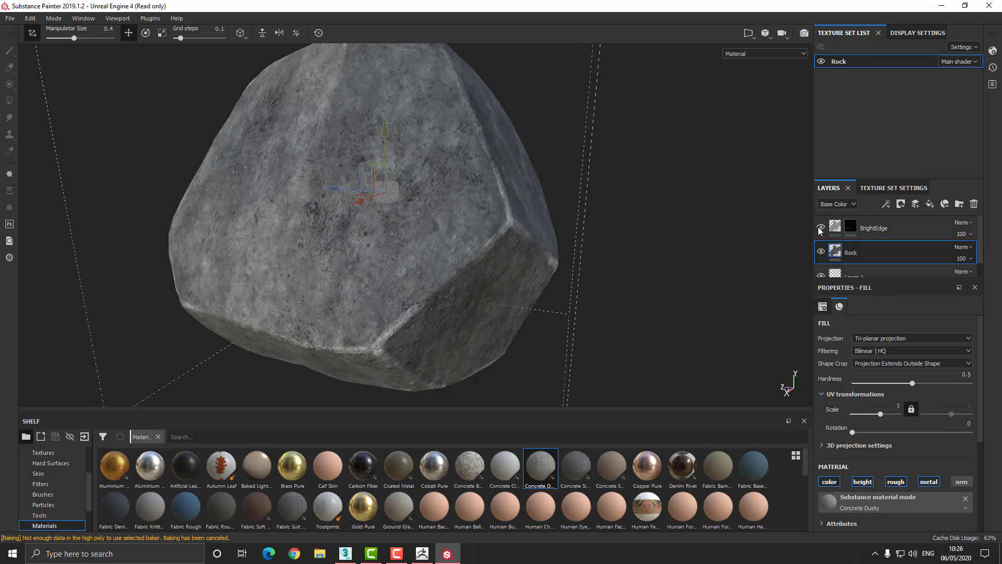
- Duplicate the Rock layer and hide the BrightEdge layer
right_click(891, 253)
key(Escape)
click(821, 227)
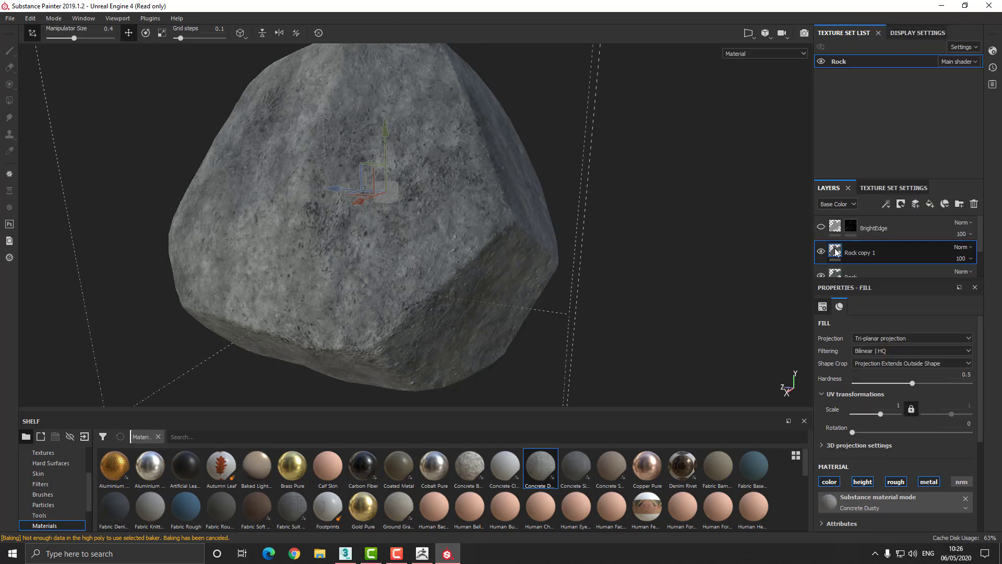
right_click(835, 249)
click(886, 204)
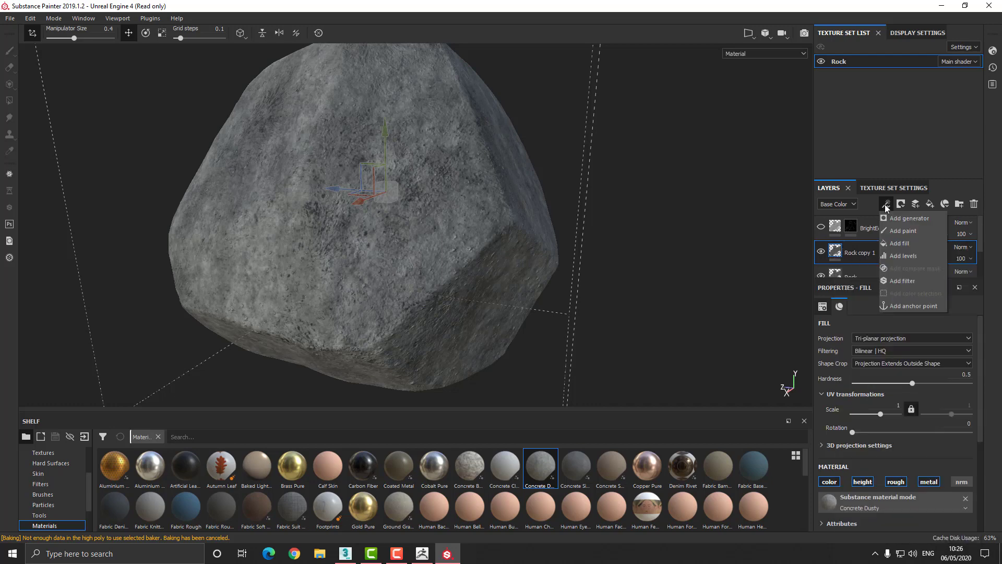
click(936, 219)
click(894, 338)
text(mask)
scroll(911, 417, down, 10)
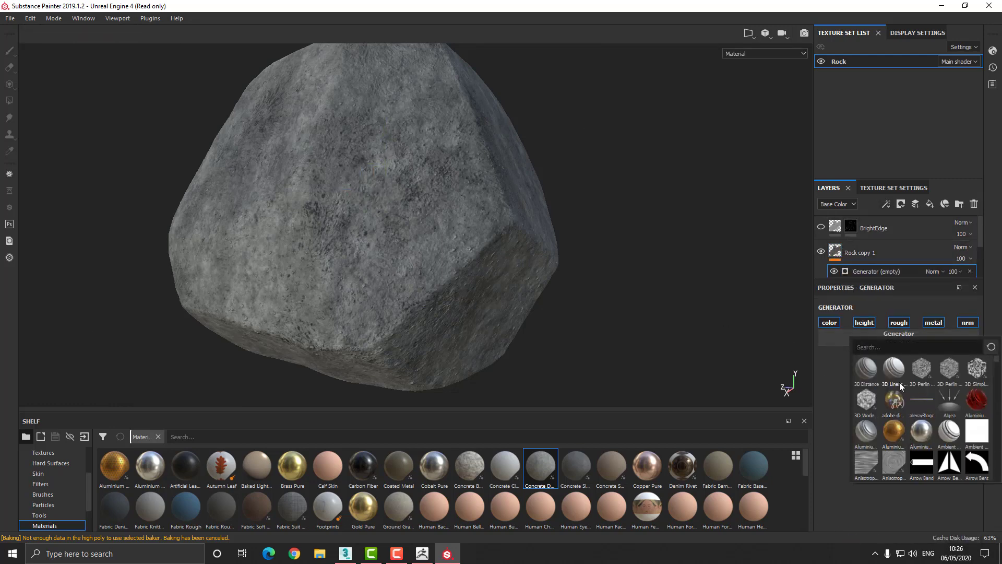
key(ctrl+z)
right_click(876, 255)
click(897, 318)
click(897, 340)
scroll(932, 427, down, 5)
click(907, 352)
text(mask)
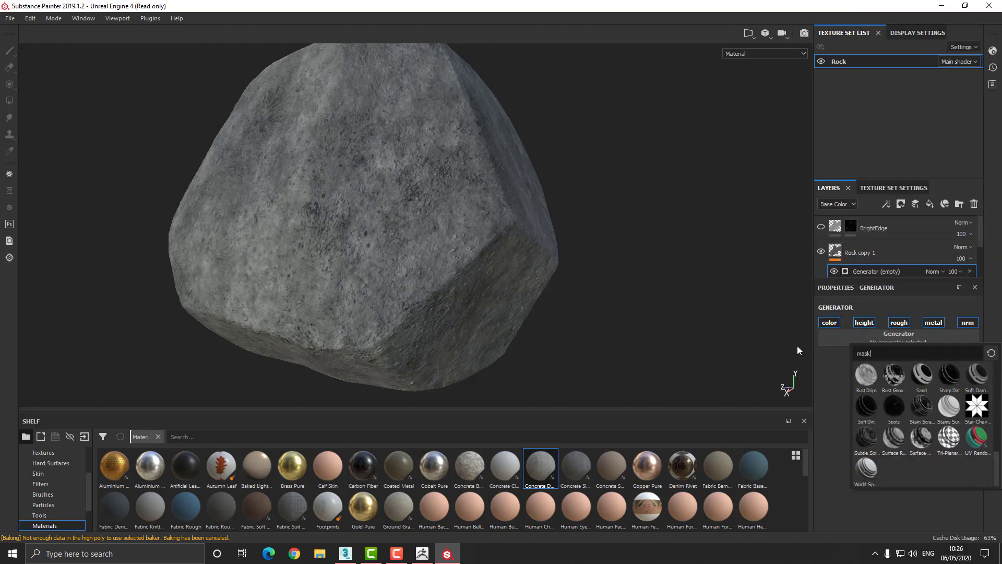
click(797, 346)
key(Delete)
click(887, 204)
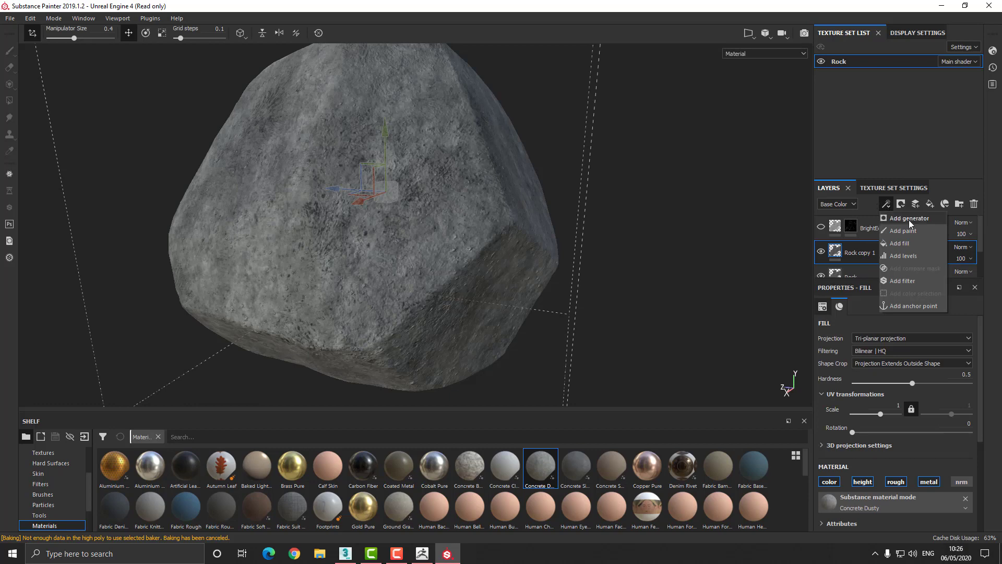
click(900, 281)
click(898, 338)
click(827, 372)
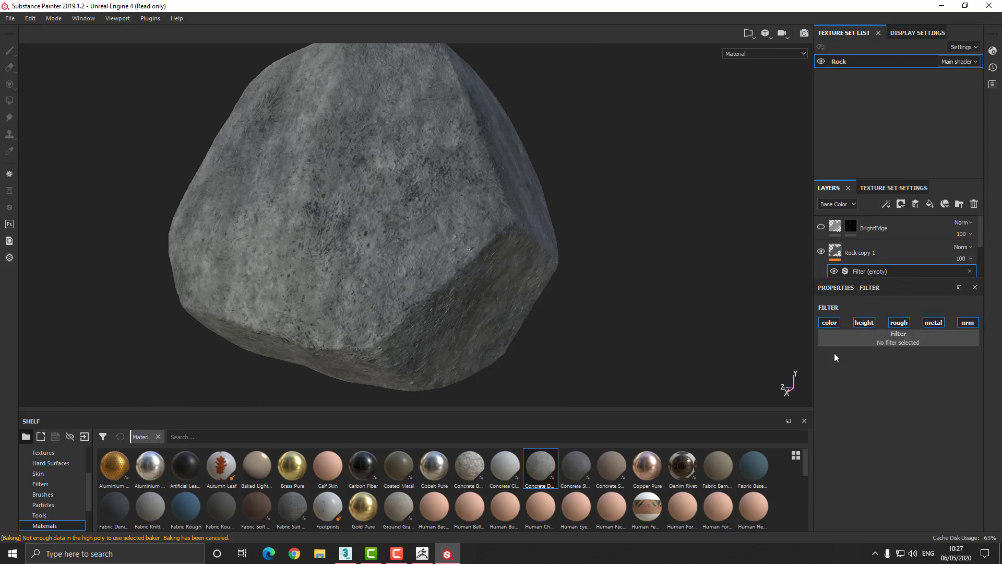
key(Delete)
- Add a Mask Editor generator directly to the content of the Rock copy 1 layer
right_click(857, 253)
click(837, 256)
click(887, 204)
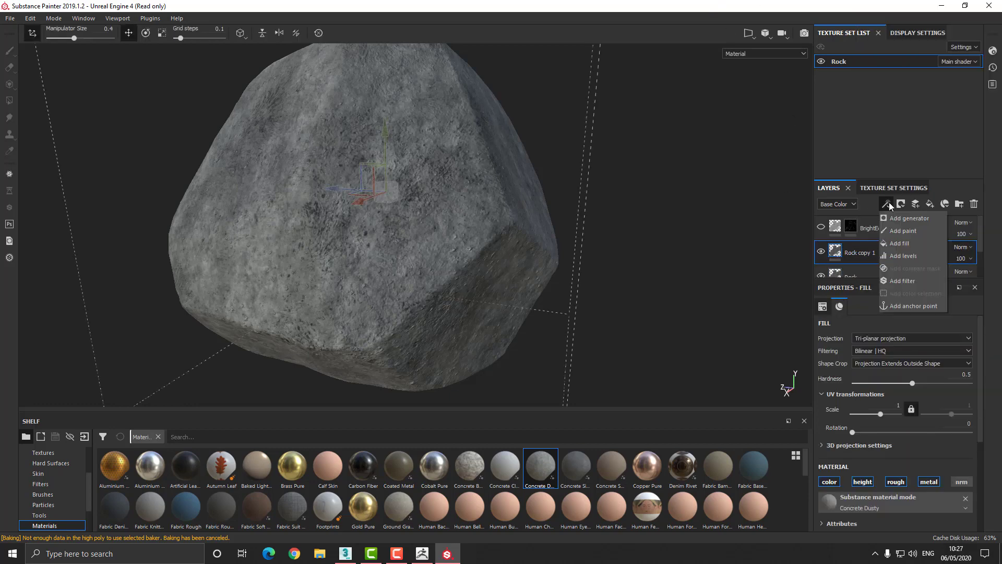
click(909, 218)
click(898, 338)
text(mask)
scroll(992, 412, down, 2)
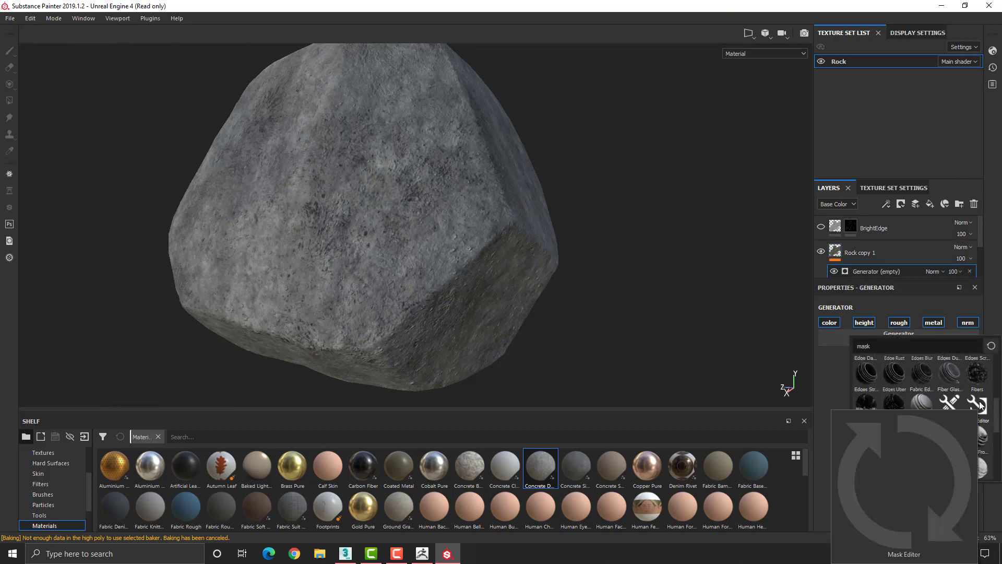
click(977, 405)
alt+drag(440, 271, 472, 270)
scroll(889, 450, down, 1)
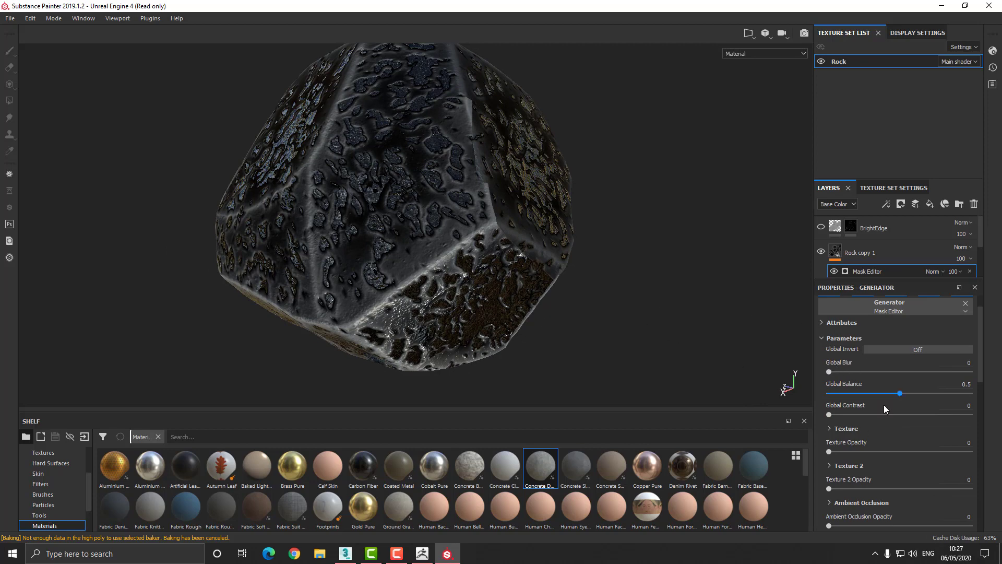
- Set the generator's Curvature Opacity to 0.44, with curvature Soft 0.37, Medium 0.16, Large 0, Huge 0 and Brightness -0.27
scroll(867, 360, down, 5)
mouse_move(893, 407)
mouse_down()
mouse_move(911, 409)
mouse_move(891, 407)
mouse_up()
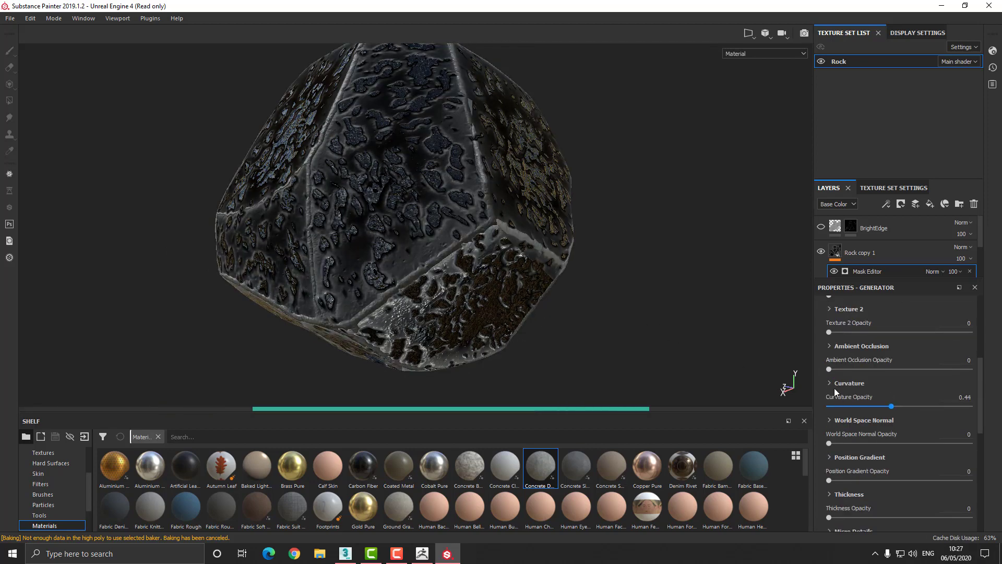
click(840, 384)
scroll(863, 407, down, 3)
drag(850, 482, 826, 439)
drag(903, 419, 858, 418)
drag(903, 525, 893, 525)
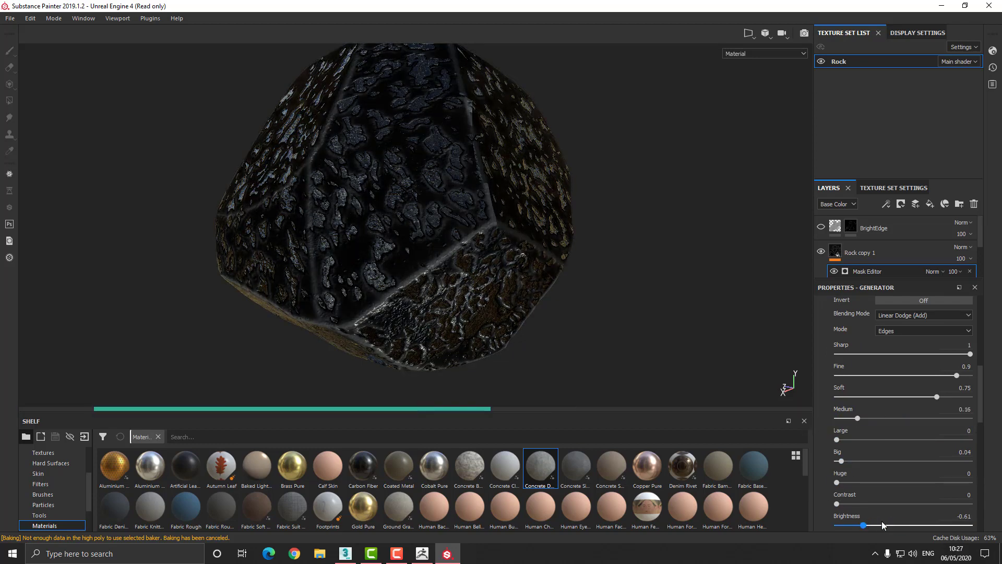
drag(937, 397, 886, 396)
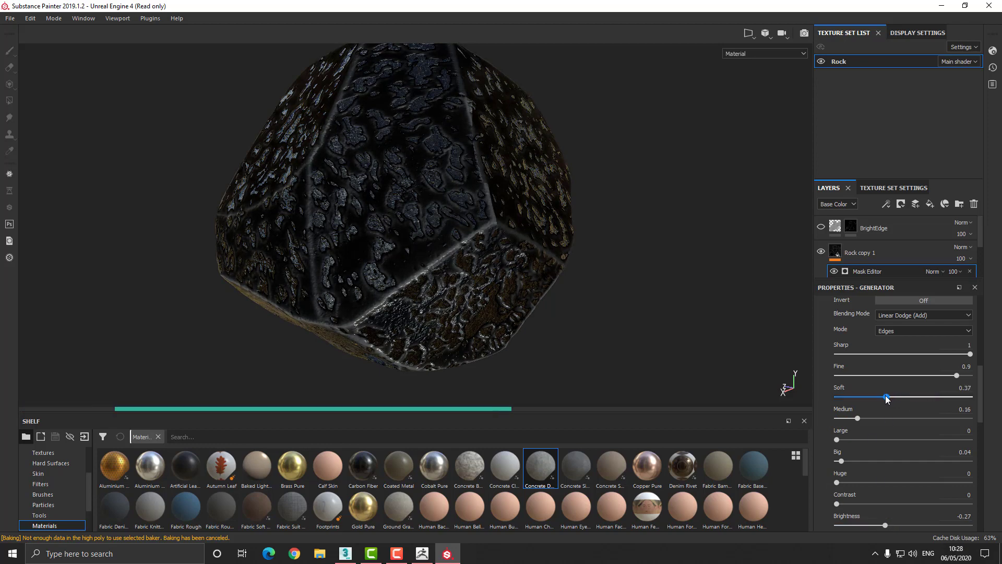
- Examine the BrightEdge layer's mask on the rock and return to the material view
click(836, 253)
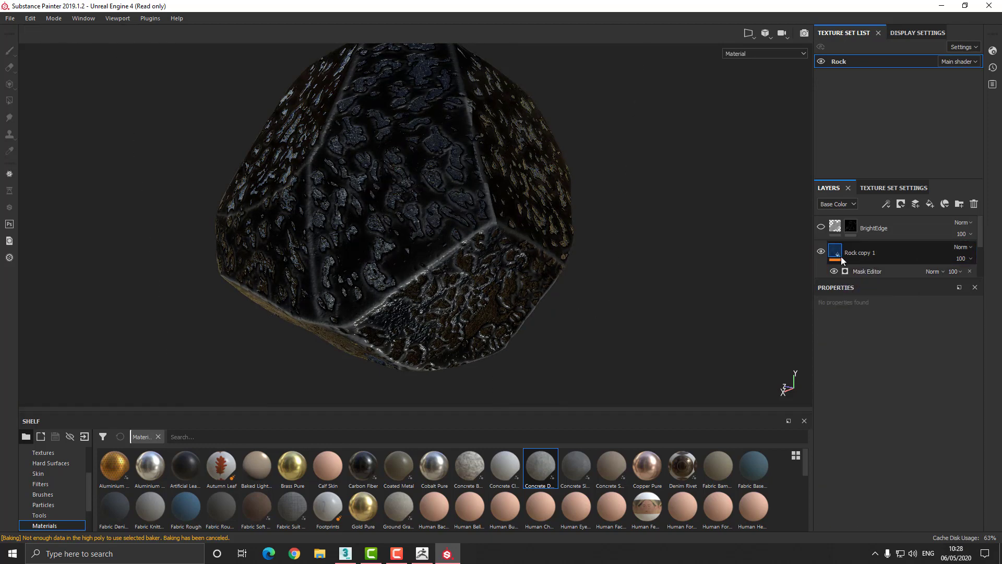
click(882, 228)
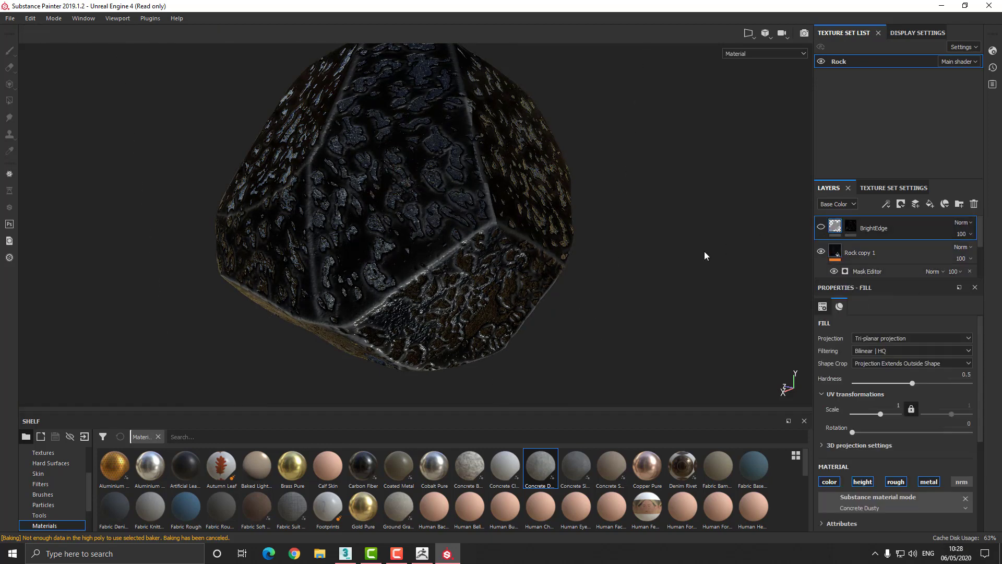
alt+click(853, 227)
alt+drag(682, 211, 622, 225)
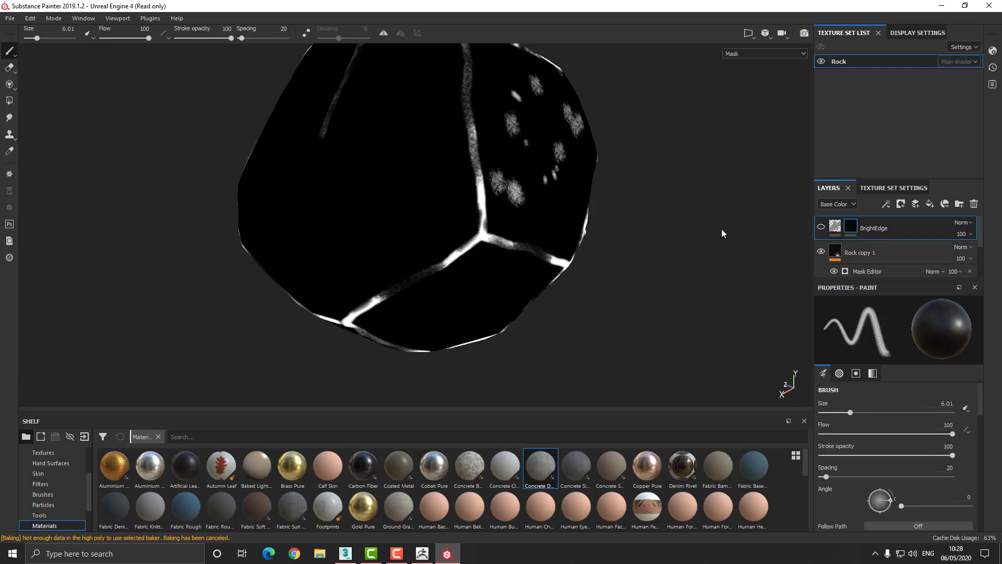
click(834, 227)
alt+drag(772, 230, 637, 245)
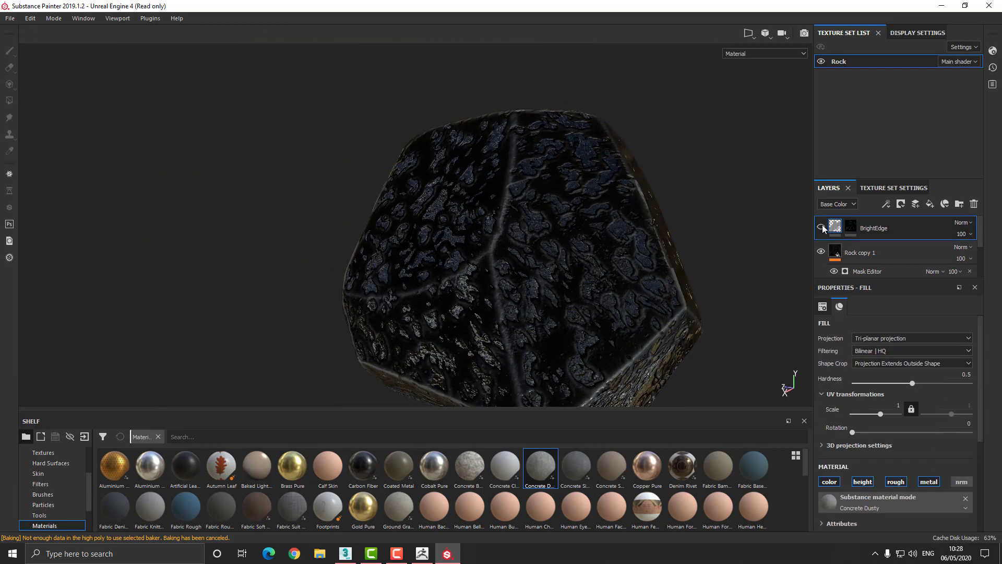
- Toggle the visibility of the BrightEdge and Rock copy 1 layers to compare their effect on the rock
click(822, 228)
click(821, 251)
click(821, 252)
scroll(889, 246, down, 1)
scroll(888, 246, up, 1)
click(888, 249)
scroll(871, 261, down, 1)
click(821, 221)
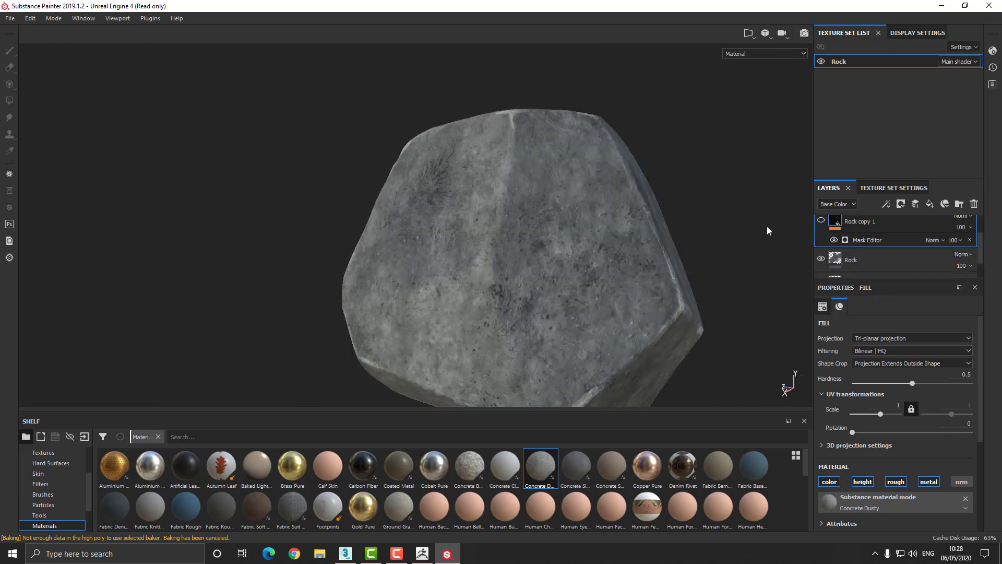
alt+drag(783, 226, 731, 232)
scroll(820, 229, up, 1)
click(821, 252)
scroll(846, 254, down, 1)
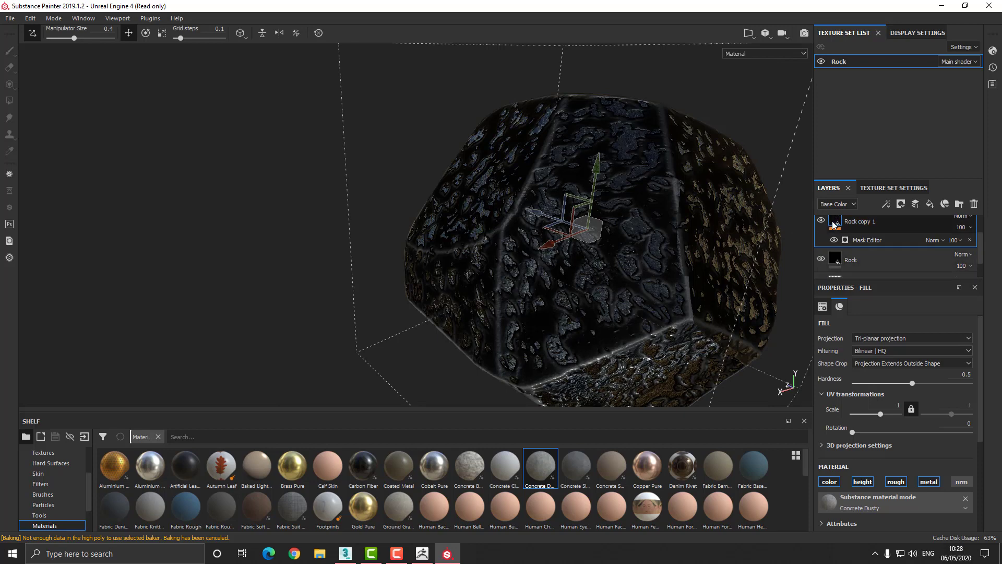
- Set the curvature Big value of the Mask Editor generator on Rock copy 1 to 0
scroll(883, 456, down, 2)
scroll(882, 456, up, 2)
click(858, 239)
scroll(891, 397, down, 5)
drag(839, 443, 823, 432)
drag(845, 400, 822, 396)
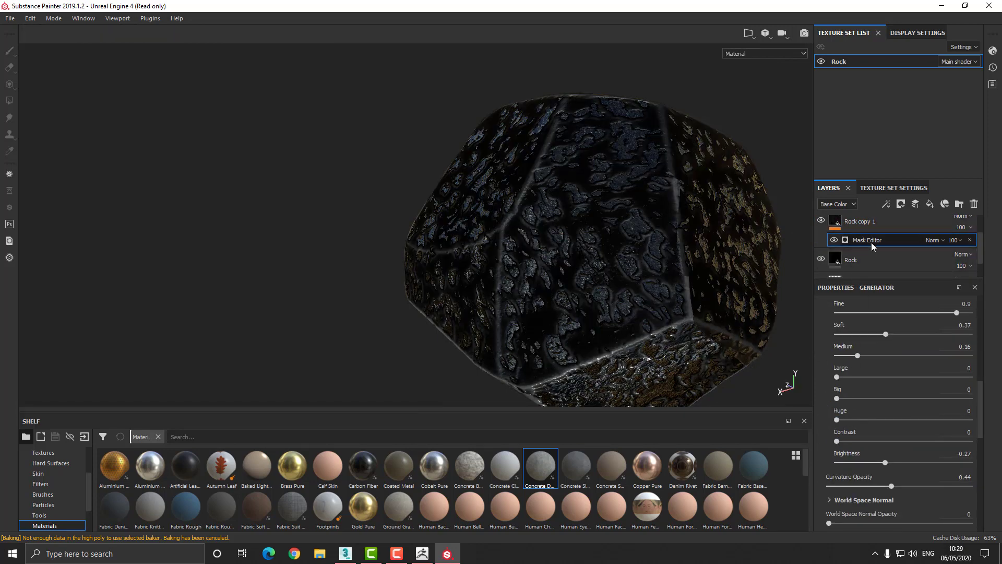
- Rename the Rock copy 1 layer to Edges
click(867, 226)
scroll(882, 271, up, 1)
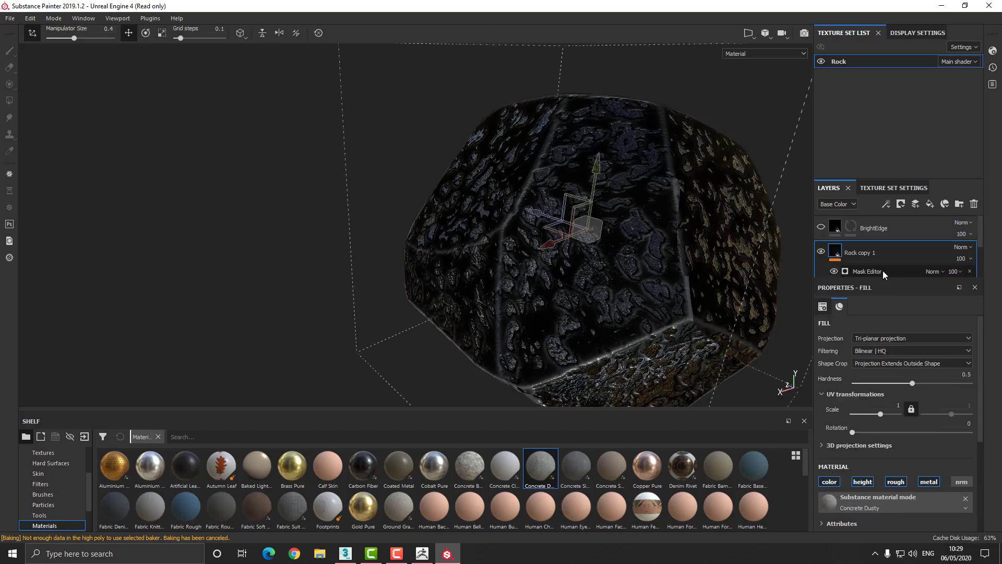
double_click(858, 255)
text(Edges)
key(Return)
alt+drag(293, 208, 493, 206)
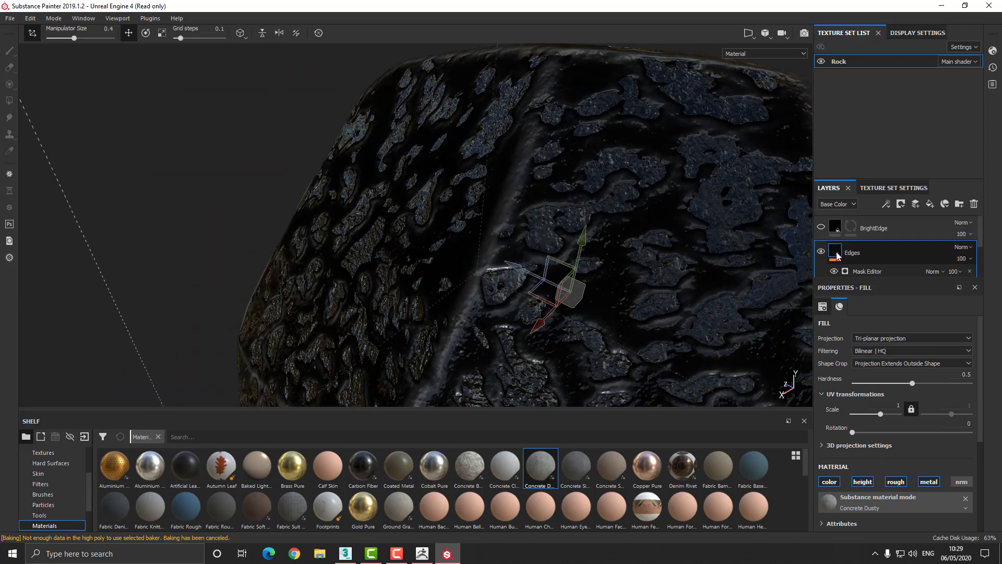
- Undo the layer rename and the Mask Editor generator applied to the duplicated rock layer's content
key(ctrl+z)
right_click(847, 256)
click(868, 269)
key(ctrl+z)
key(ctrl+z)
click(900, 204)
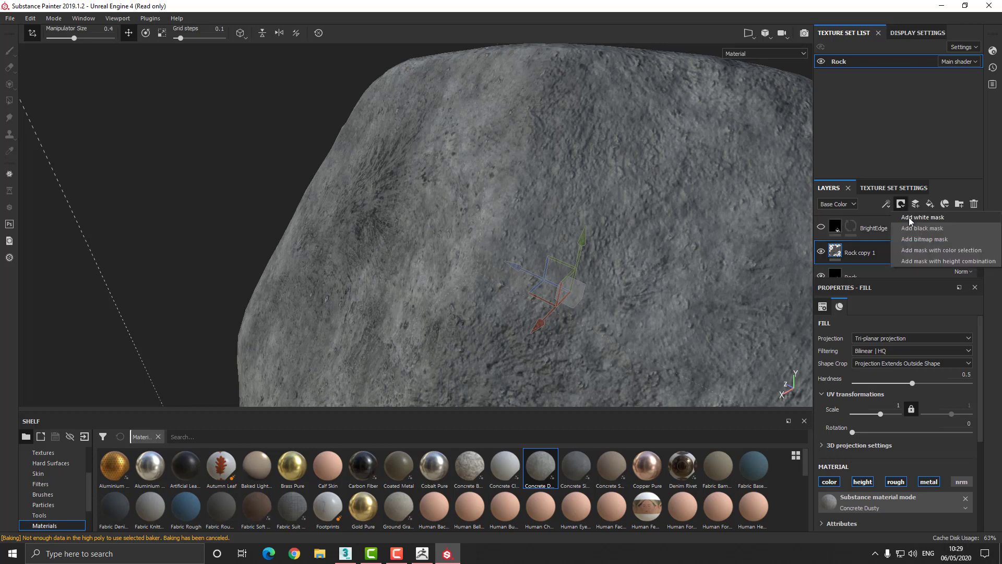
click(714, 180)
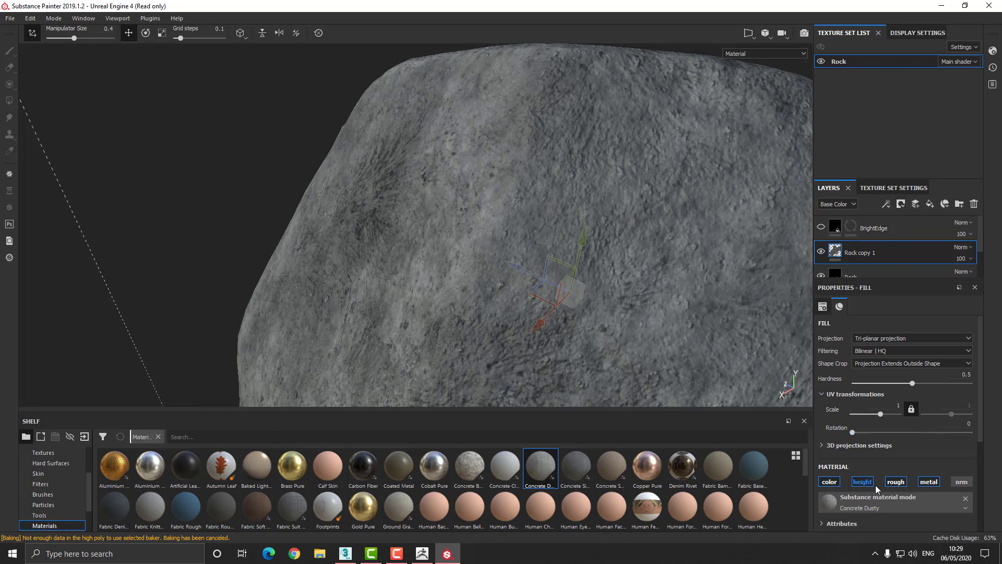
- Set the luminosity of the Rock copy 1 fill to 0.49 and add a black mask to the layer
scroll(880, 491, down, 3)
drag(880, 514, 900, 517)
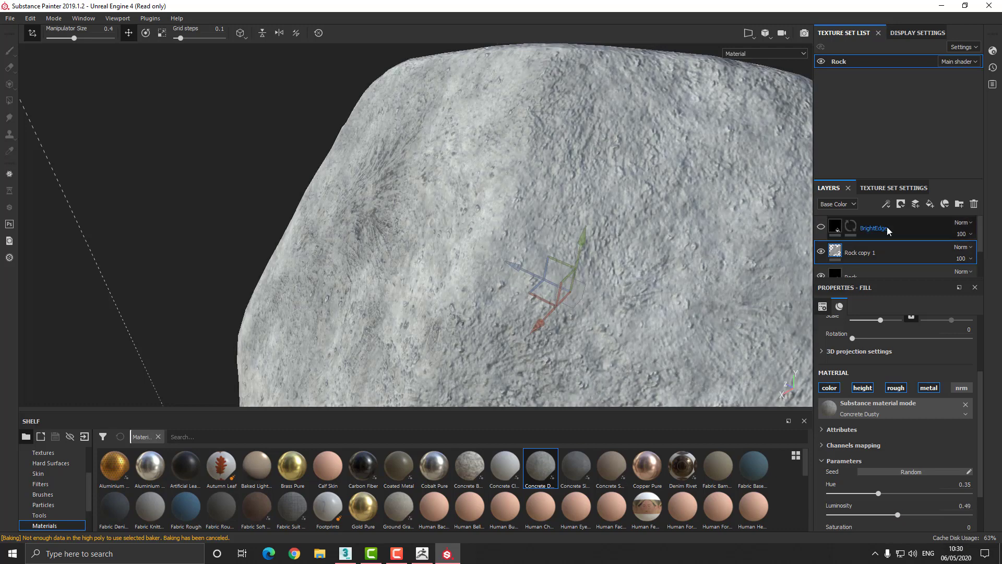
right_click(839, 248)
click(900, 256)
key(ctrl+z)
right_click(839, 249)
click(859, 264)
- Add a Mask Editor generator to the black mask of Rock copy 1
click(886, 205)
click(910, 218)
click(899, 321)
scroll(988, 430, up, 2)
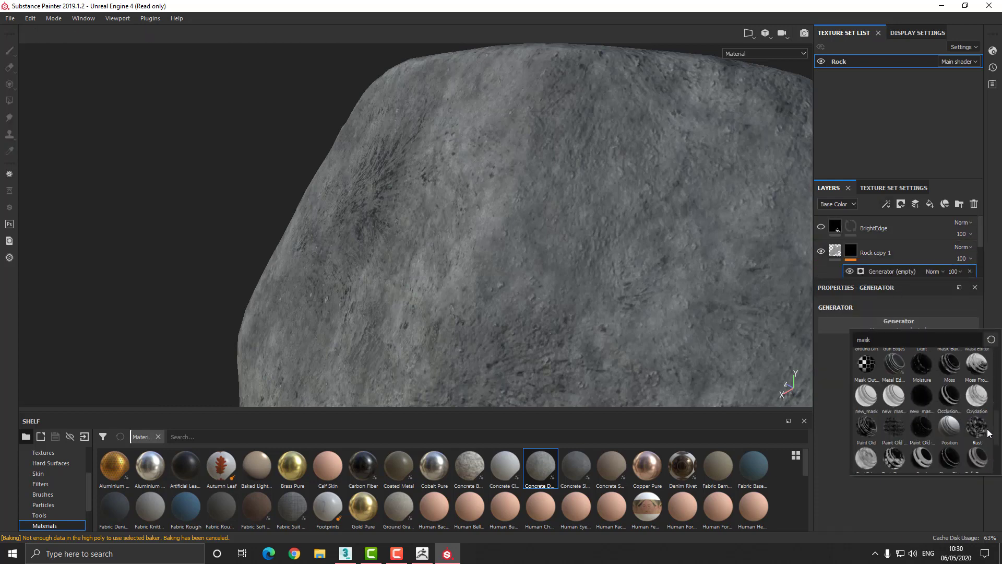
click(973, 429)
scroll(892, 418, down, 5)
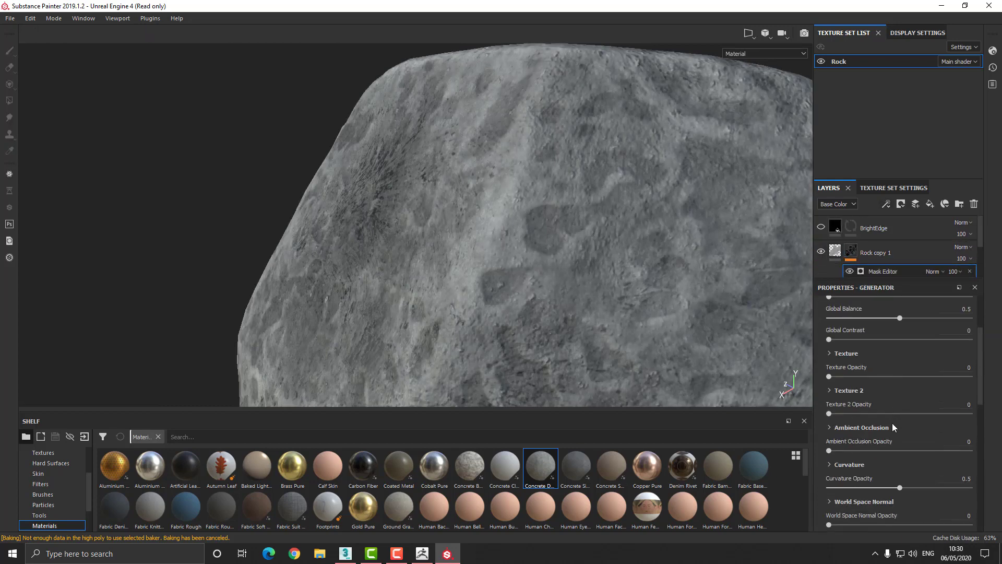
alt+drag(489, 291, 541, 228)
scroll(513, 277, down, 4)
scroll(541, 228, up, 2)
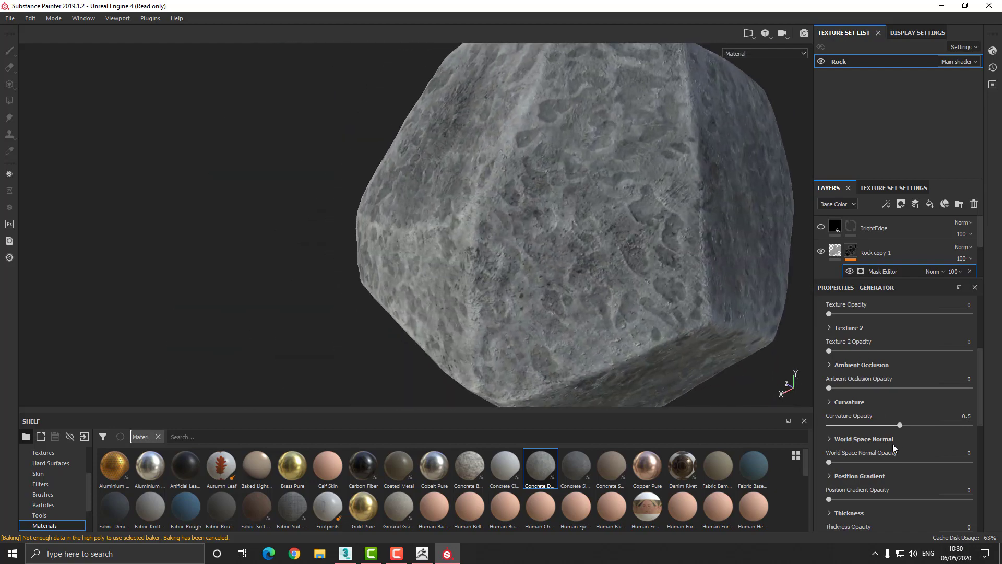
- Set the generator's curvature Medium, Large, Big and Huge values to 0 and lower its Soft value
click(863, 406)
scroll(887, 470, down, 2)
drag(901, 490, 715, 495)
scroll(835, 469, down, 1)
scroll(842, 428, down, 2)
drag(903, 374, 835, 375)
alt+drag(730, 363, 574, 302)
alt+right_drag(574, 303, 540, 304)
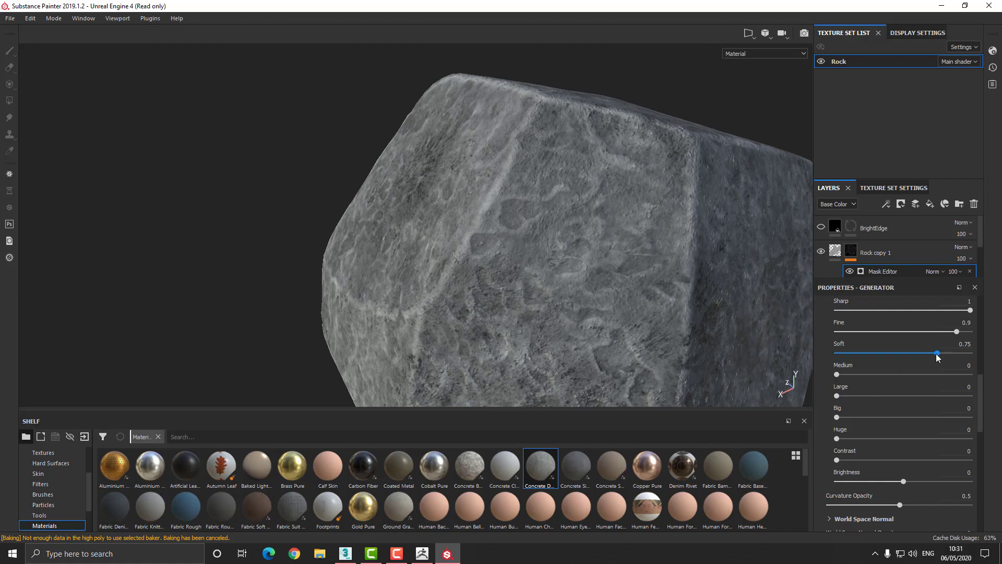
drag(849, 351, 774, 346)
- Readjust the Rock copy 1 fill's luminosity to 0.49, show the BrightEdge layer again and inspect the rock's edges
click(835, 251)
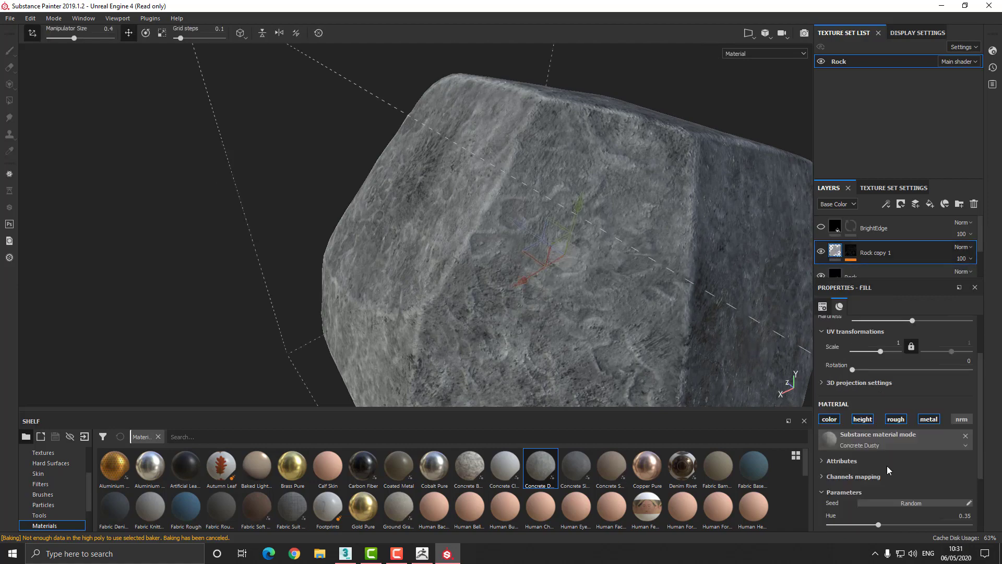
drag(900, 485, 898, 485)
click(821, 228)
alt+right_drag(637, 209, 537, 120)
mouse_move(543, 282)
alt+mouse_down()
mouse_move(472, 258)
mouse_move(532, 281)
alt+mouse_up()
alt+right_drag(532, 282, 574, 305)
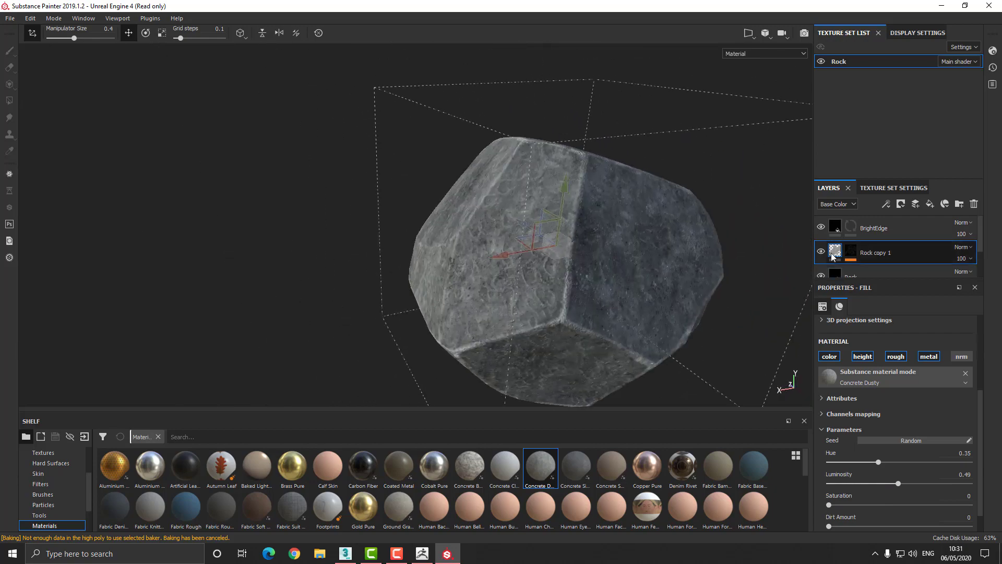
alt+drag(554, 272, 671, 298)
alt+right_drag(670, 298, 631, 277)
- Set the BrightEdge layer's opacity to 13 and inspect the rock
click(836, 229)
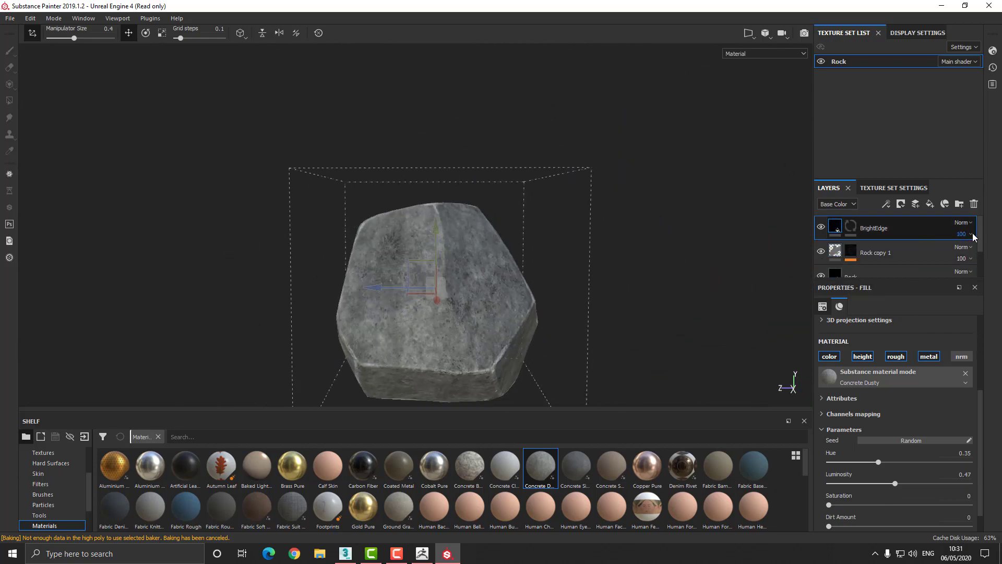
drag(974, 236, 982, 258)
alt+drag(564, 251, 491, 261)
alt+right_drag(490, 261, 526, 291)
alt+drag(525, 290, 433, 251)
click(242, 143)
mouse_move(365, 196)
alt+mouse_down()
mouse_move(484, 221)
mouse_move(472, 239)
mouse_move(449, 246)
mouse_move(527, 253)
mouse_move(467, 279)
mouse_move(180, 134)
alt+mouse_up()
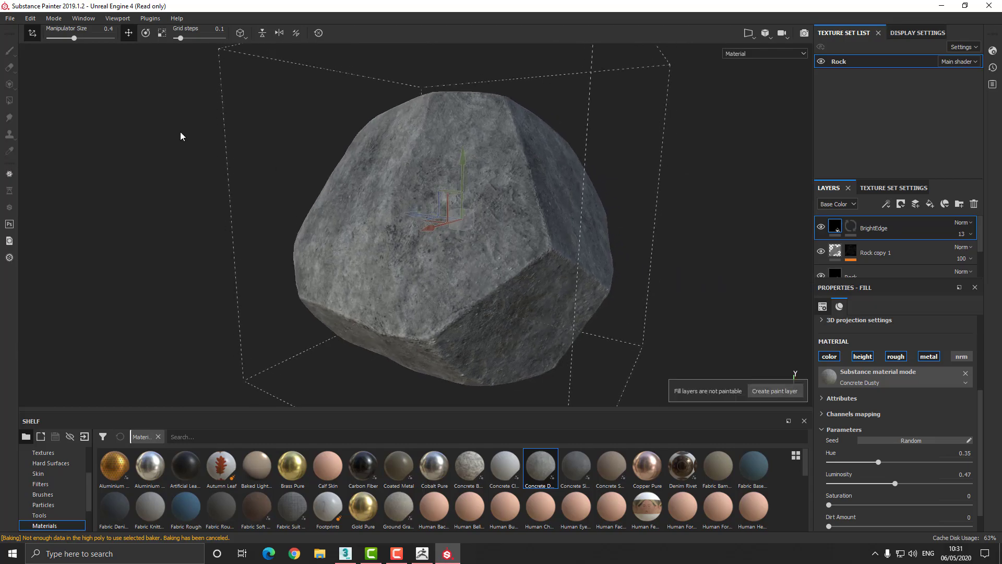